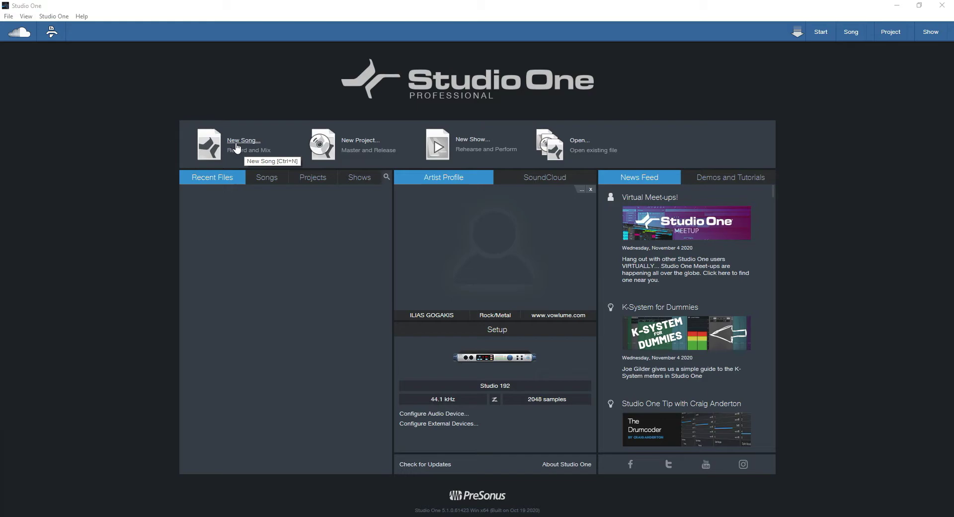
- Begin a new song and look through the template styles from Band Recording to Multitrack Recording
click(235, 147)
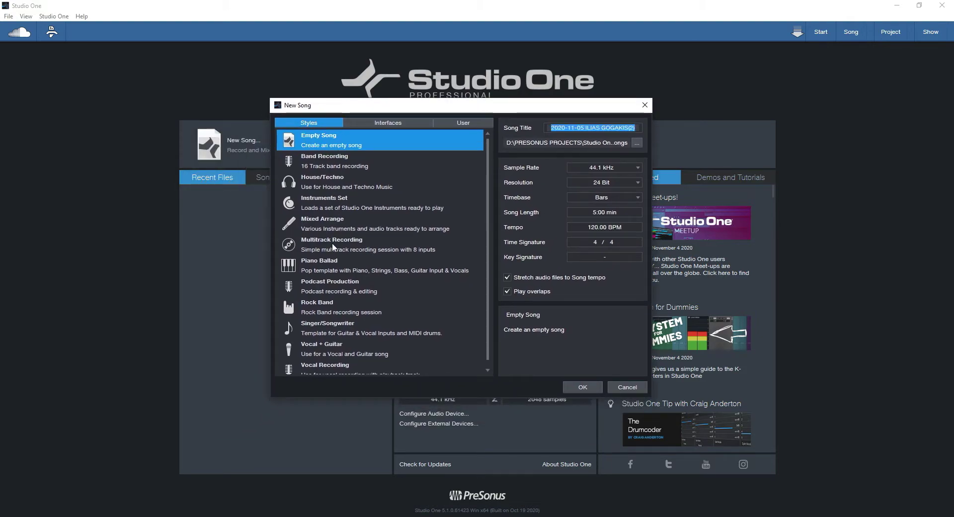
click(331, 166)
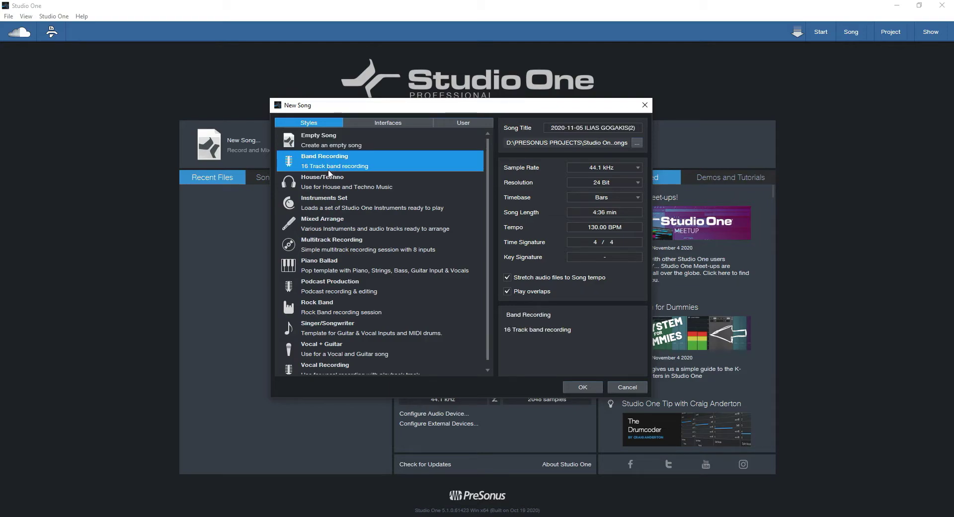
click(328, 184)
click(323, 205)
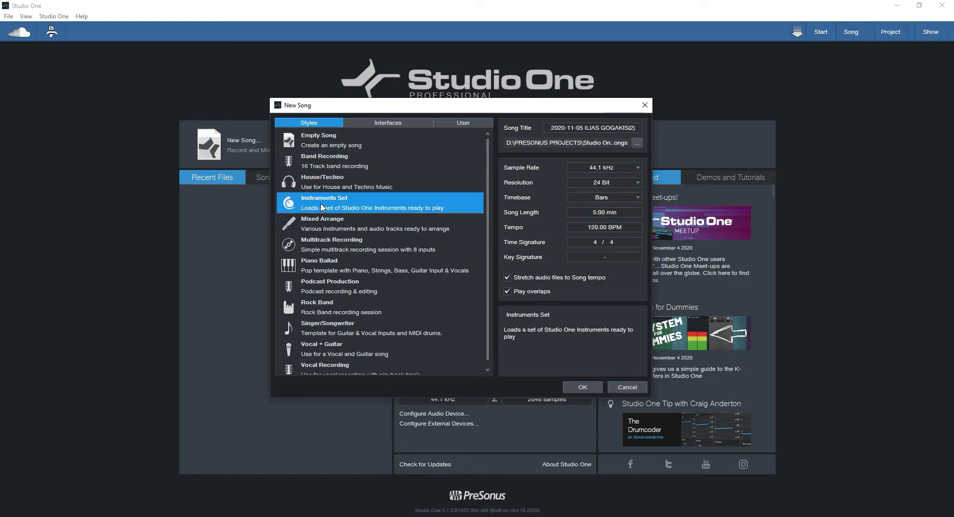
click(325, 225)
click(323, 245)
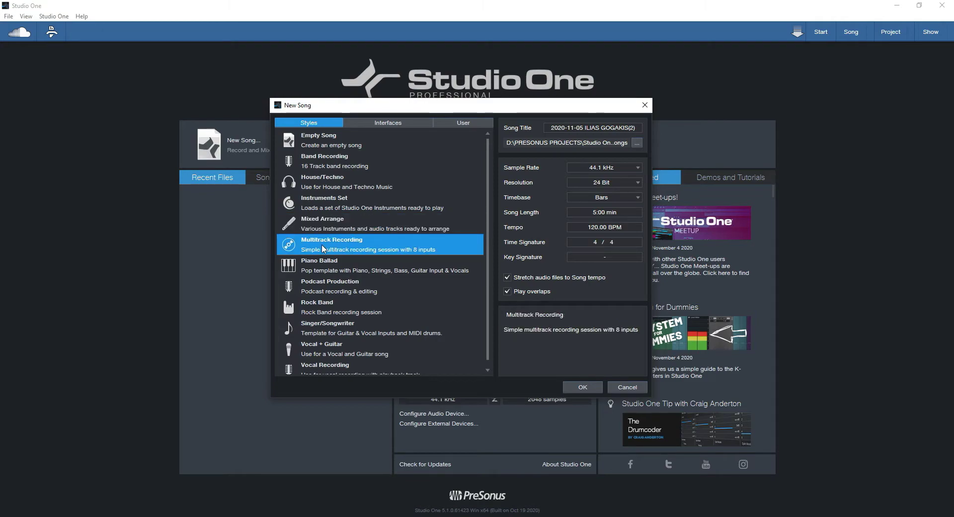
scroll(320, 305, down, 1)
scroll(319, 301, up, 1)
- Create the song from the Empty Song style with a 44.1 kHz sample rate
click(315, 141)
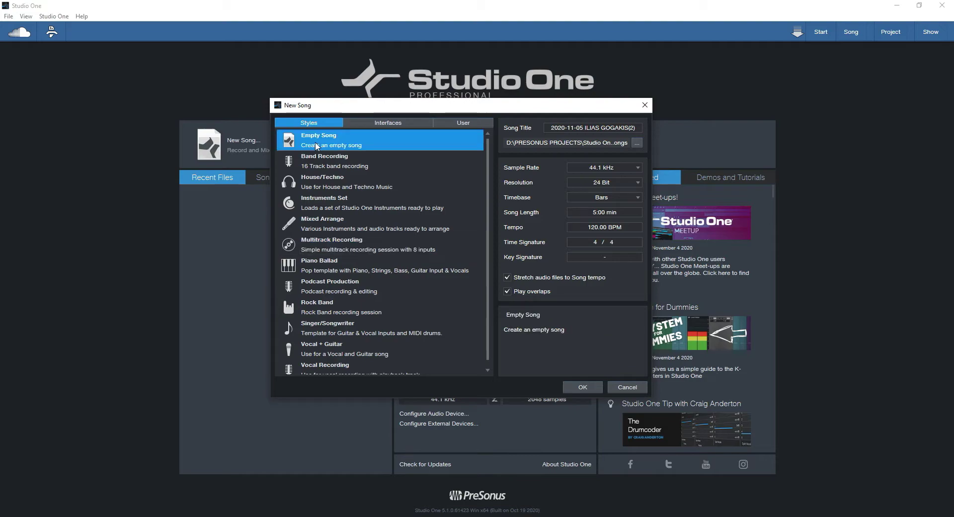
click(586, 166)
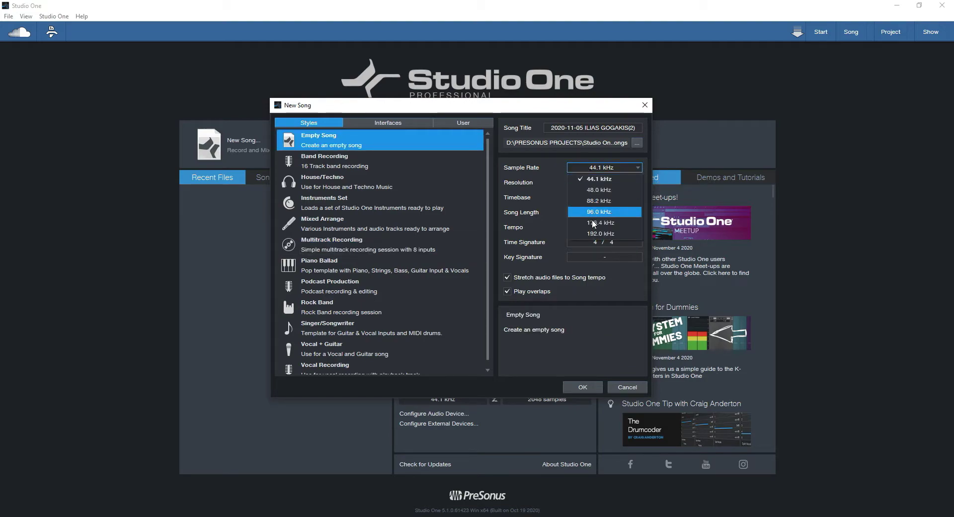
click(598, 179)
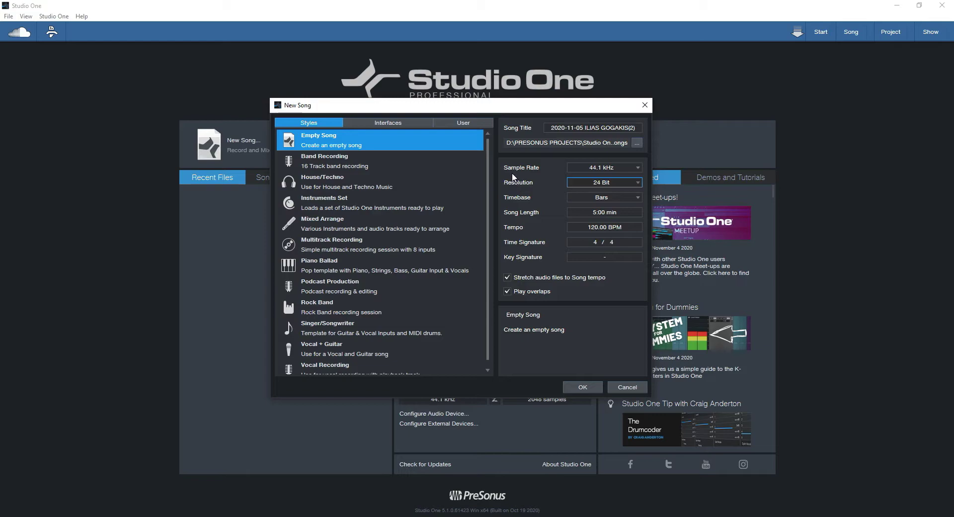
click(318, 140)
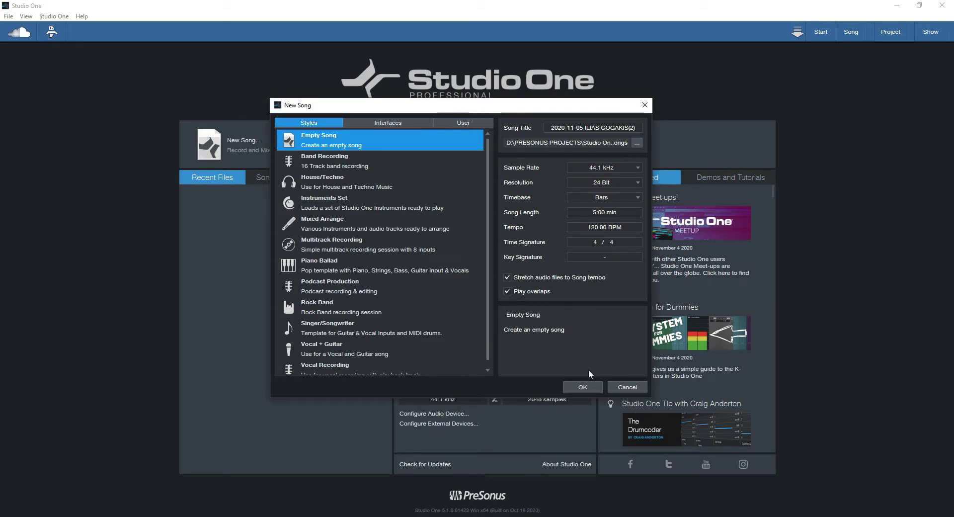
click(584, 387)
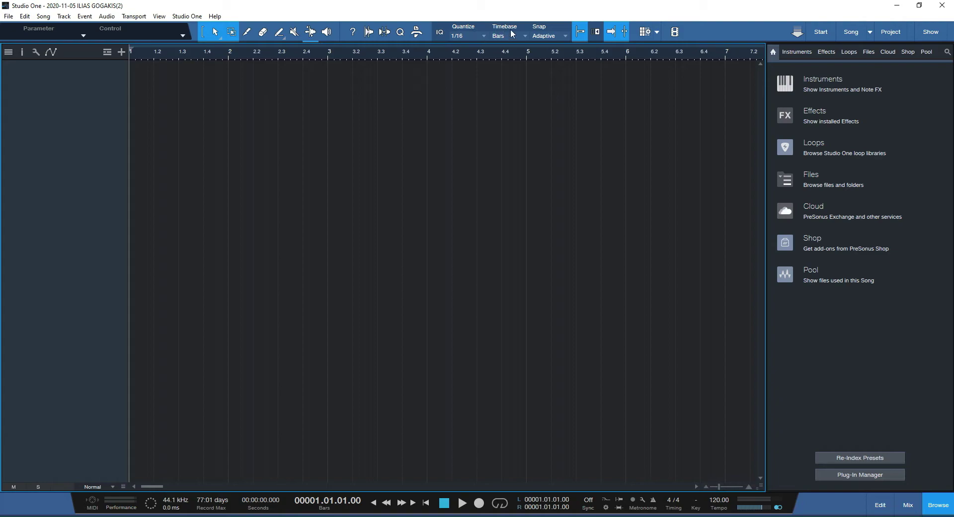
click(656, 33)
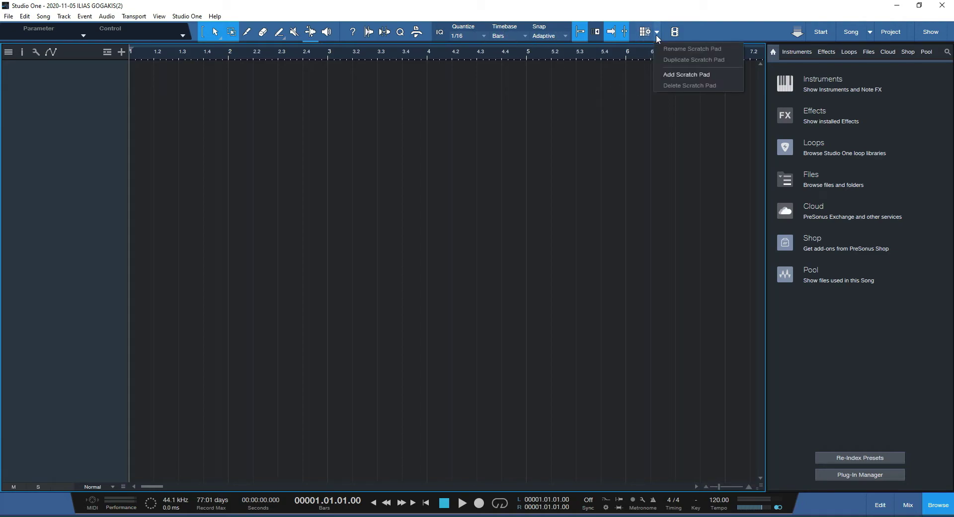
click(646, 20)
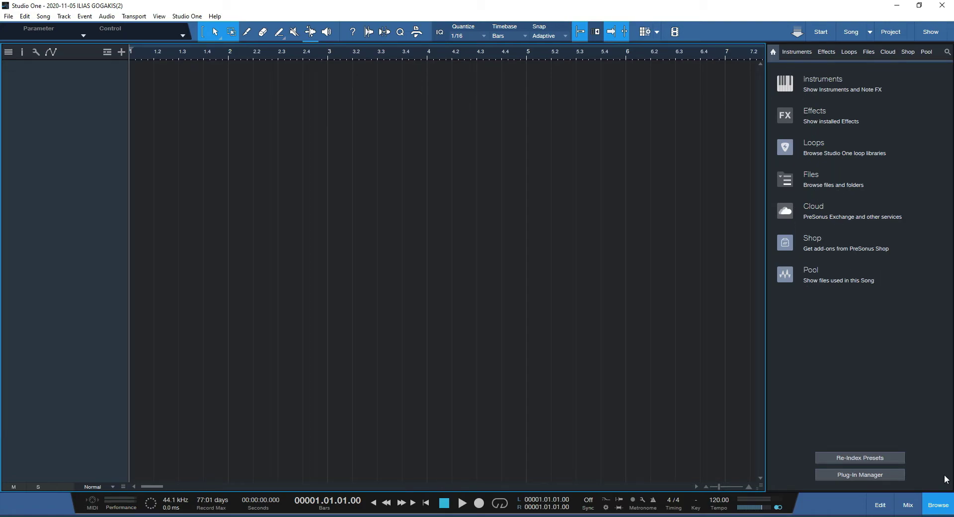
click(944, 506)
click(944, 506)
click(944, 505)
click(943, 504)
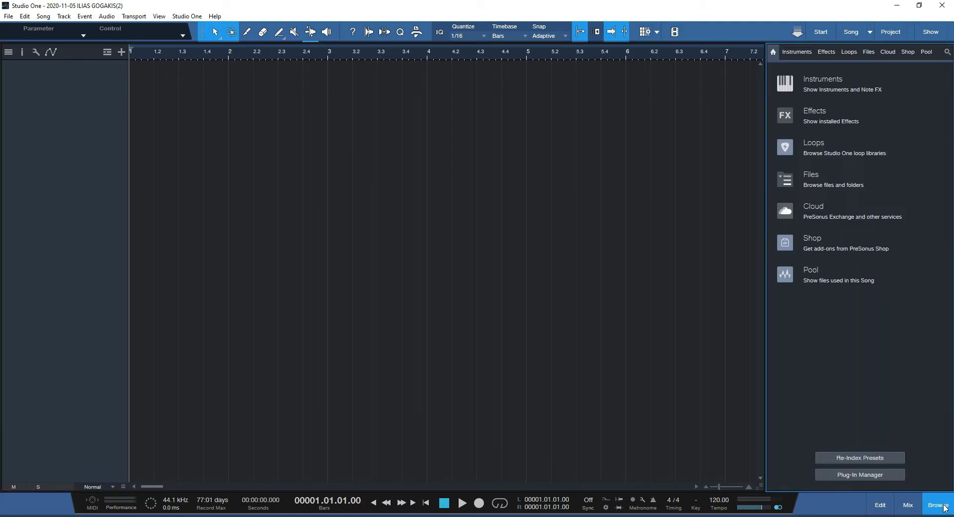
key(F5)
key(F5)
- Look through the browser's Instruments, Effects, Files, Cloud and Pool sections and return to its home page
click(801, 53)
click(835, 53)
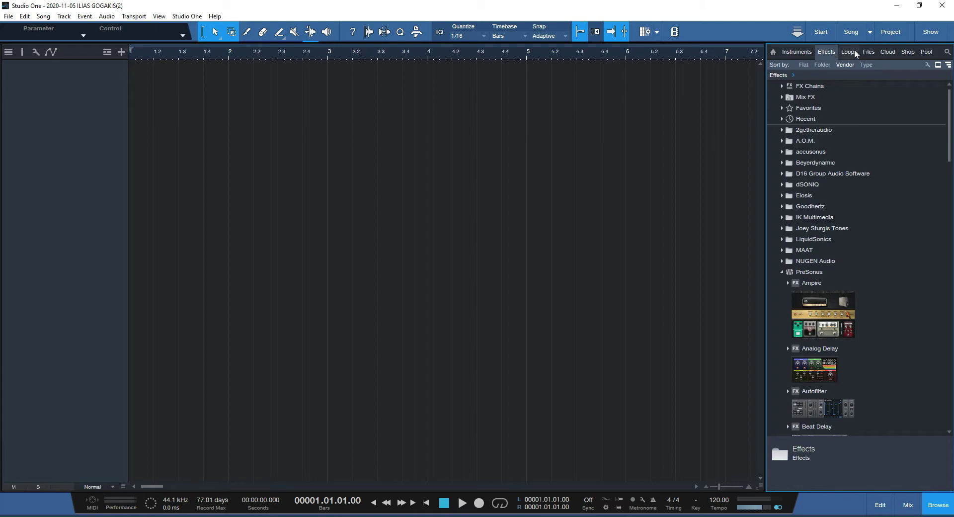
click(869, 51)
click(888, 52)
click(927, 52)
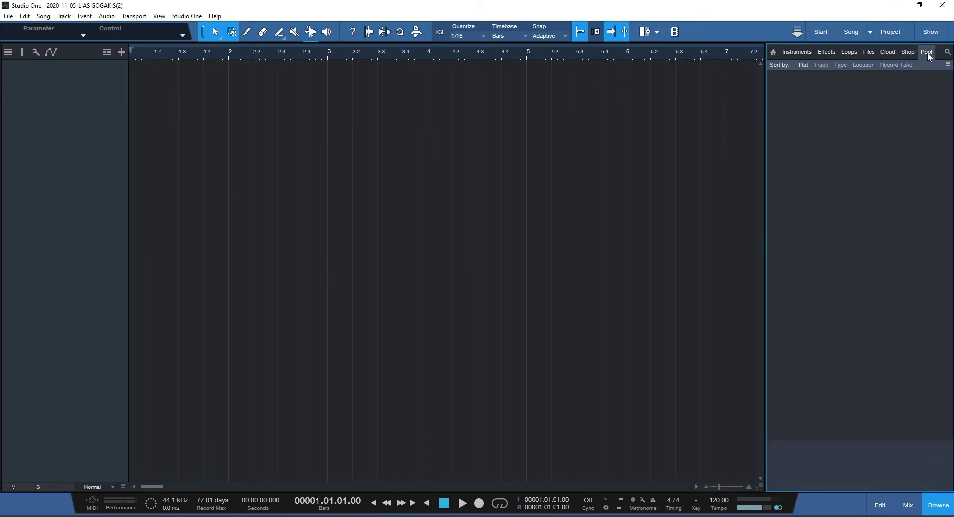
click(793, 53)
click(774, 51)
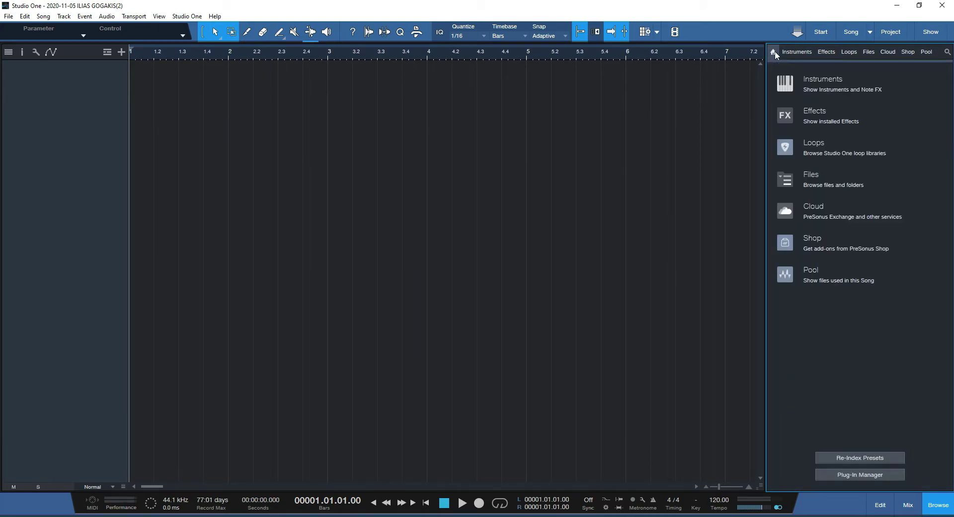
- List the available instruments with the Sonic Academy folder collapsed and the PreSonus folder expanded
click(813, 82)
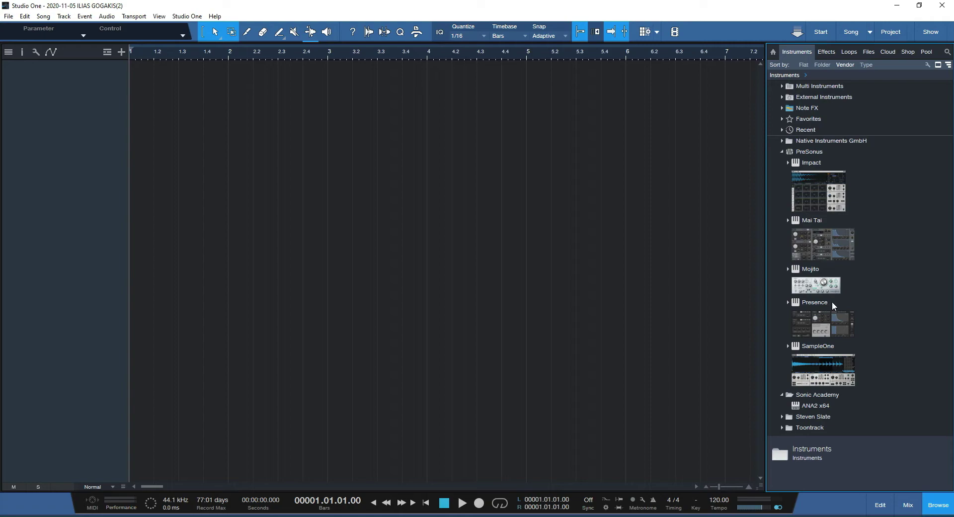
click(782, 150)
click(783, 161)
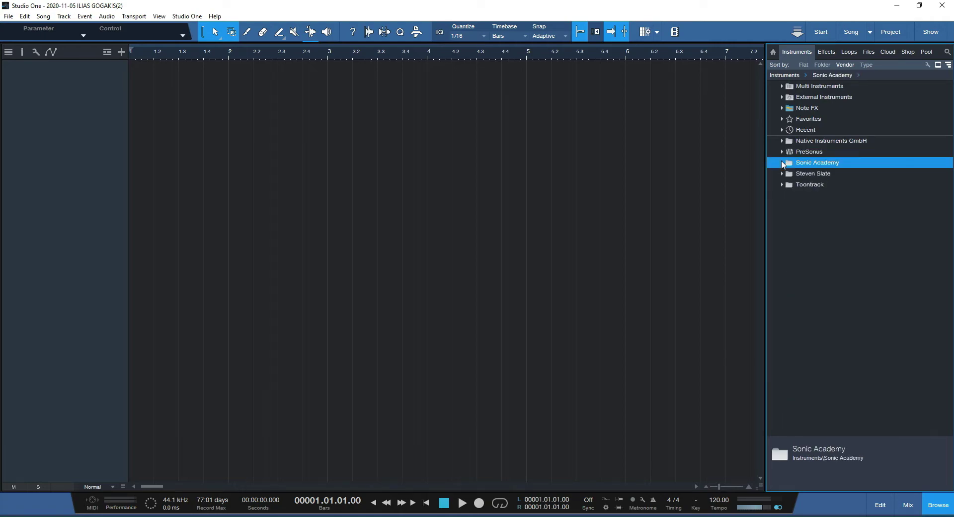
click(782, 152)
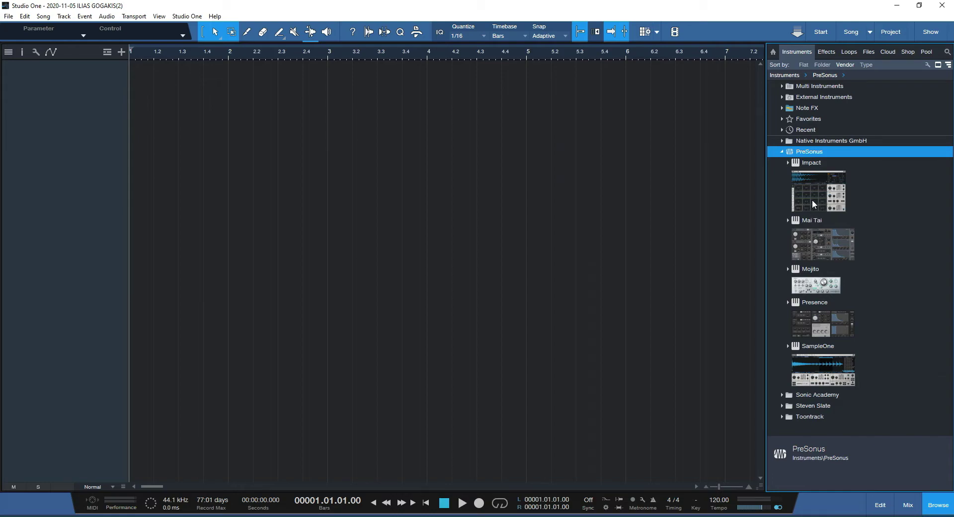
- Examine the Mai Tai and Mojito entries and the contents of the Sonic Academy and Steven Slate folders
double_click(813, 246)
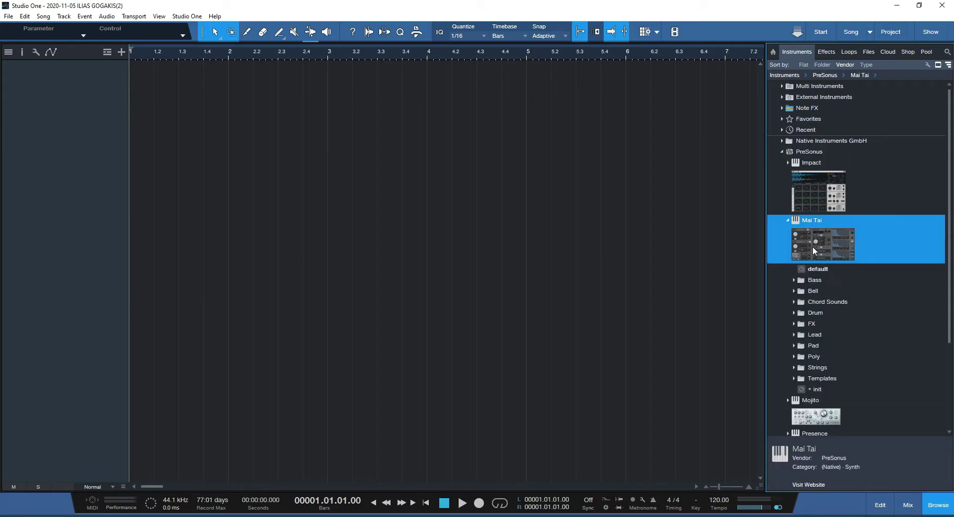
double_click(810, 244)
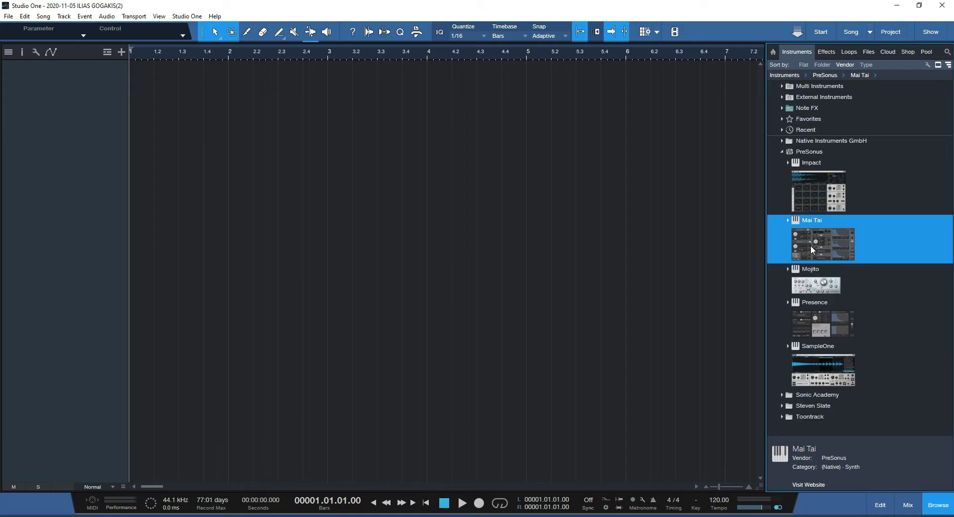
double_click(820, 281)
double_click(818, 287)
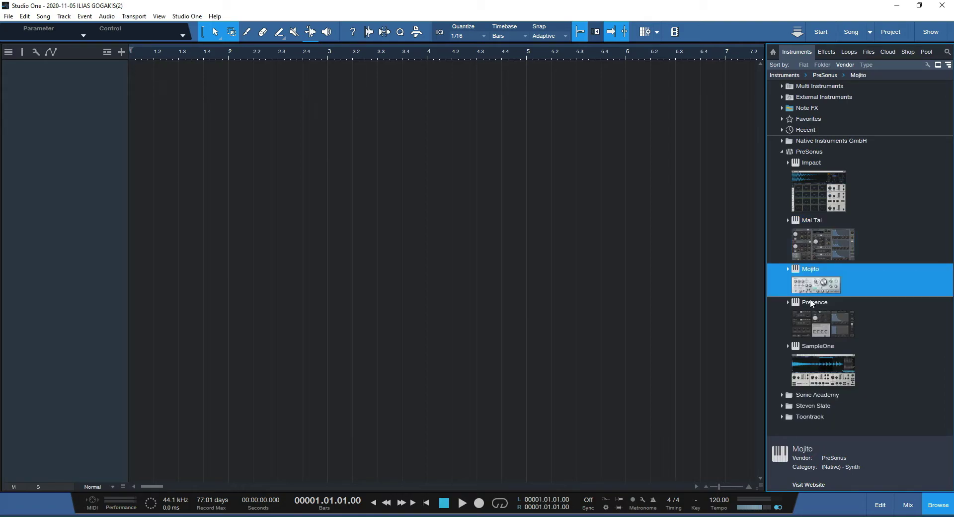
click(783, 395)
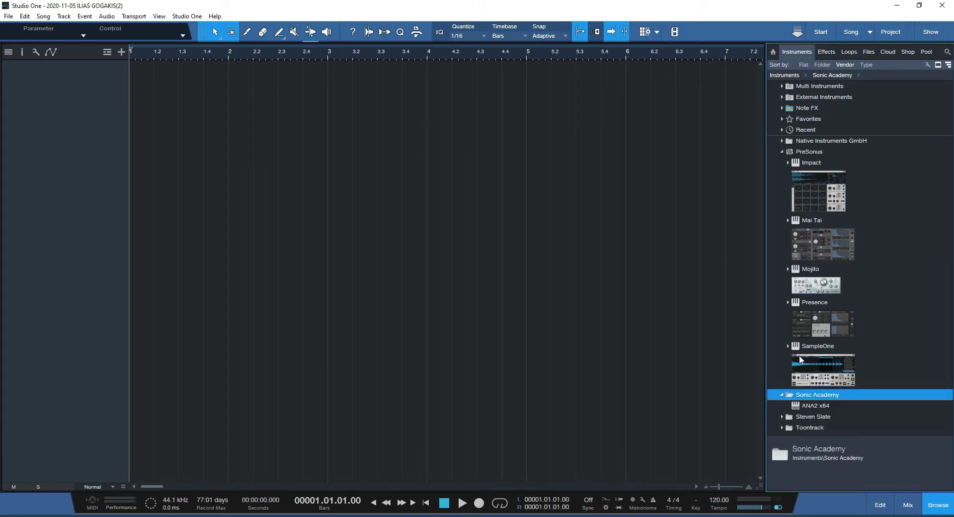
click(783, 418)
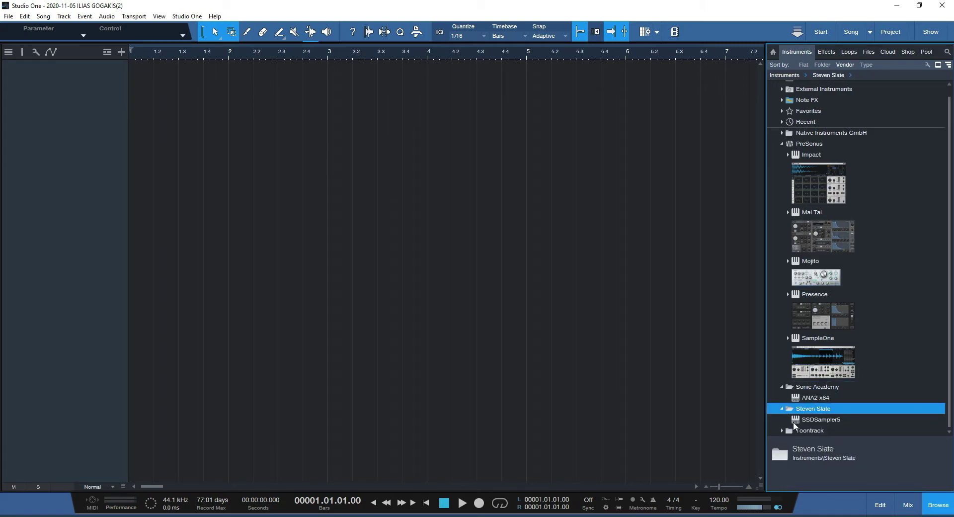
click(782, 408)
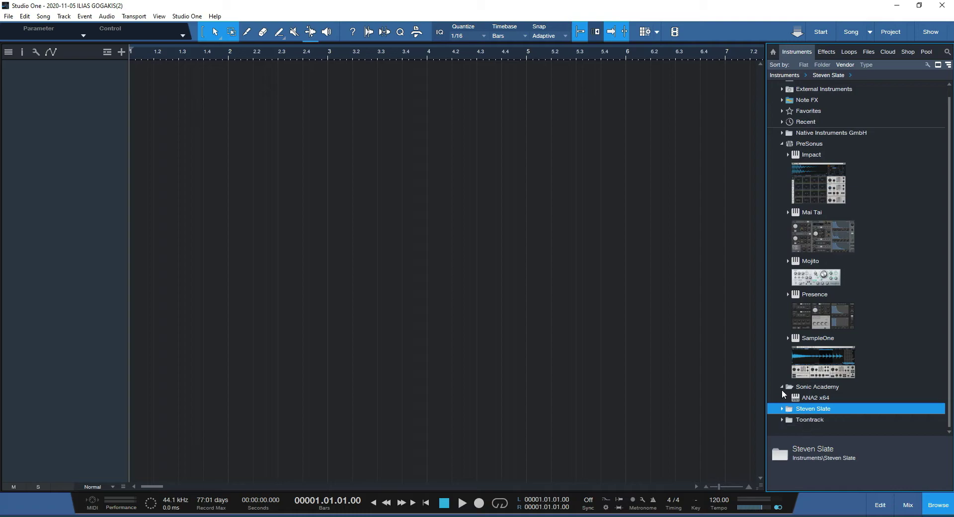
click(782, 386)
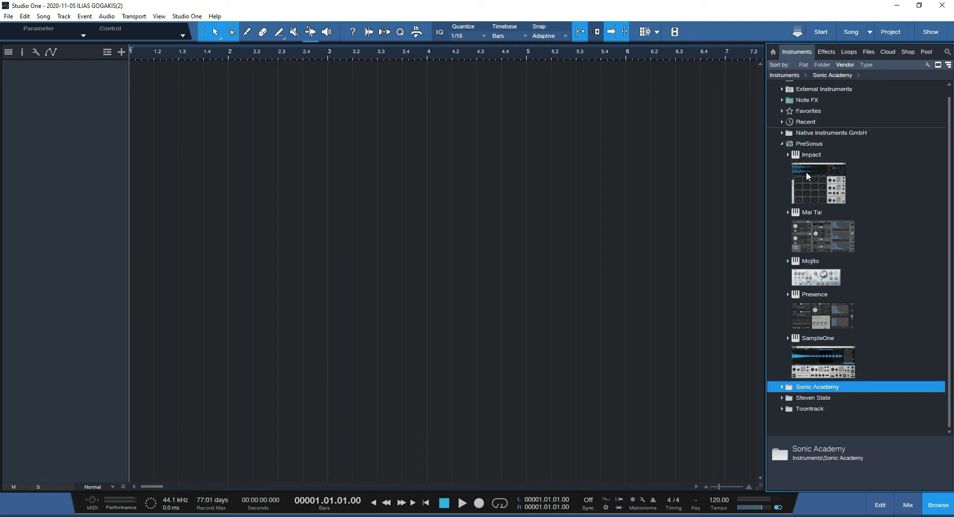
- Add the Mai Tai synth to the song as a new instrument track
double_click(817, 236)
mouse_move(819, 237)
mouse_down()
mouse_move(13, 130)
mouse_move(112, 125)
mouse_move(807, 231)
mouse_up()
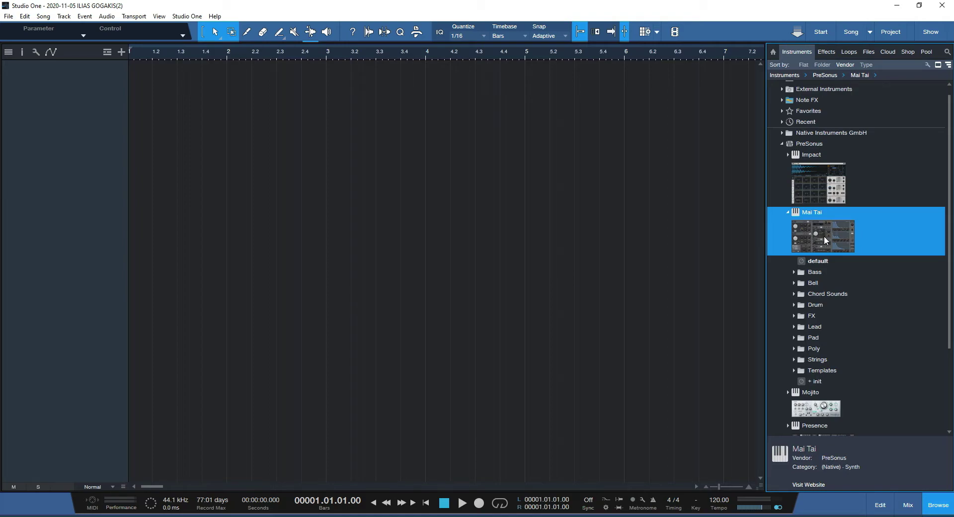
drag(824, 235, 103, 210)
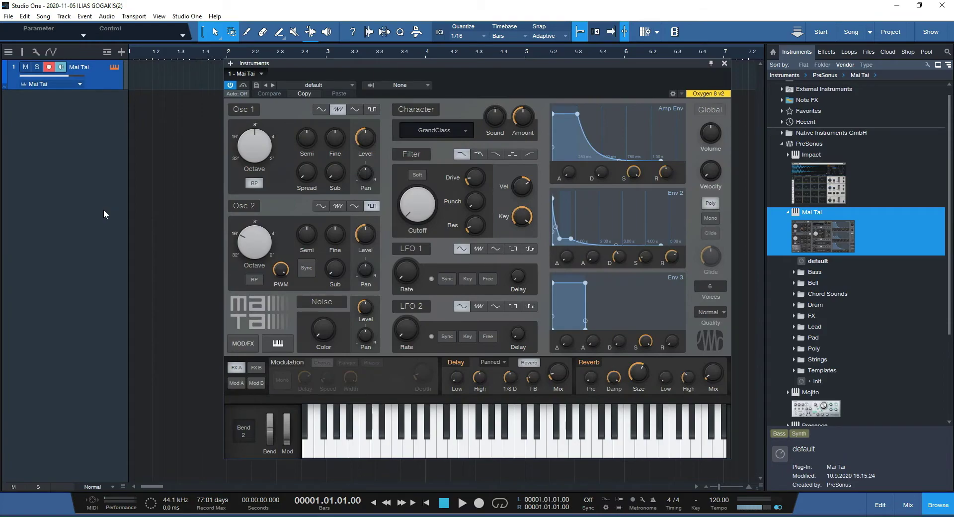
- Show the mixer with the Mai Tai window moved clear of its channel, and increase the Mai Tai track's height
click(909, 509)
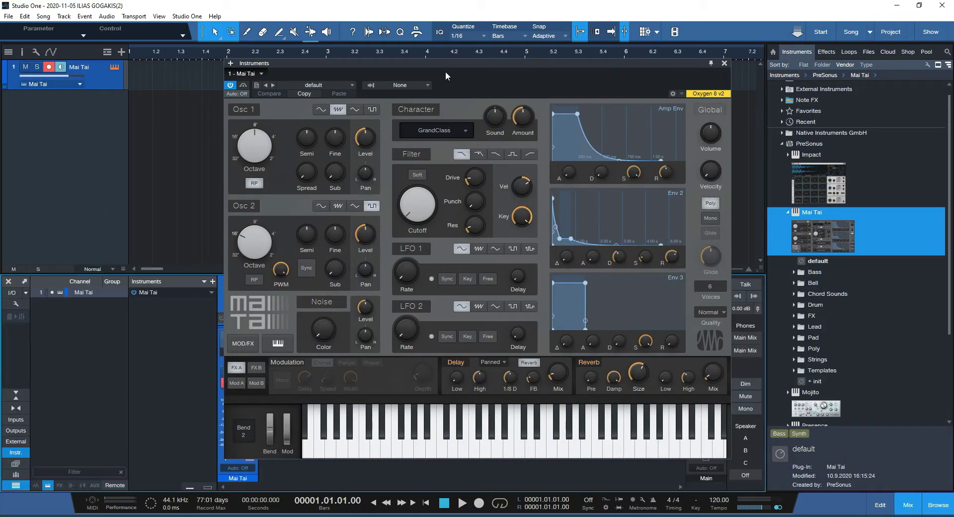
drag(446, 64, 490, 37)
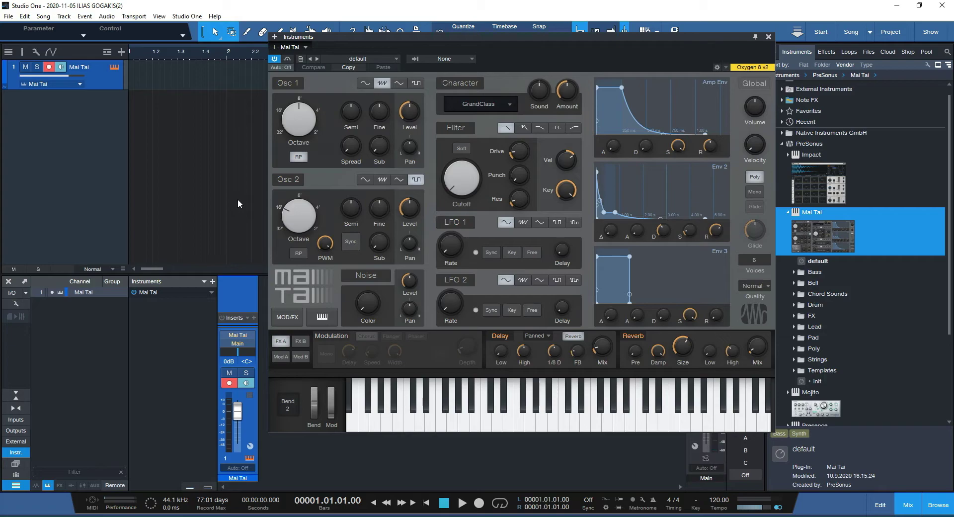
drag(113, 88, 102, 135)
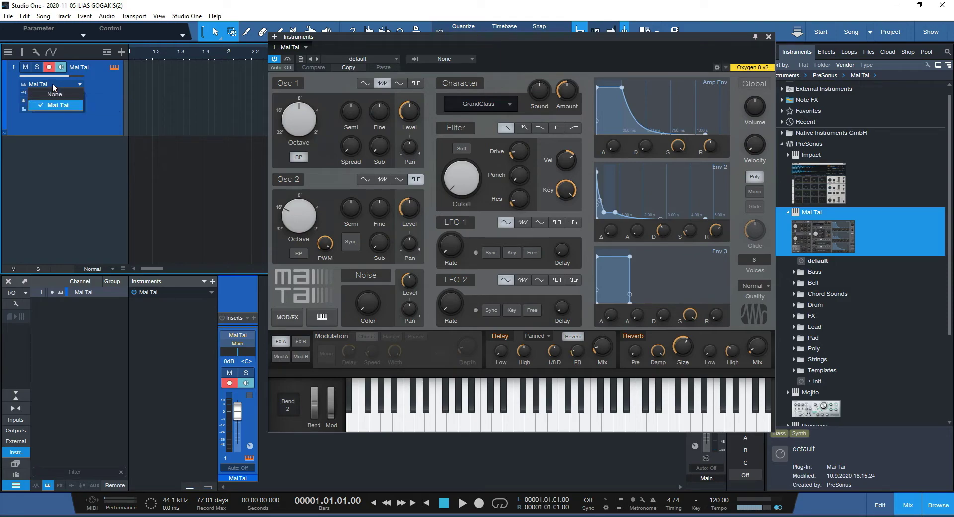
- Examine the Mai Tai track's instrument, input, group and layer options without changing them
click(52, 92)
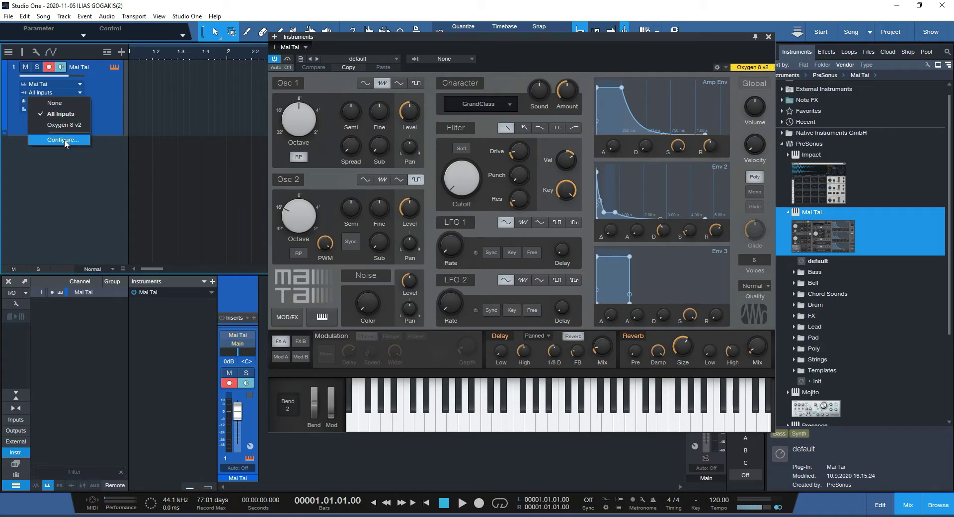
click(69, 150)
click(47, 101)
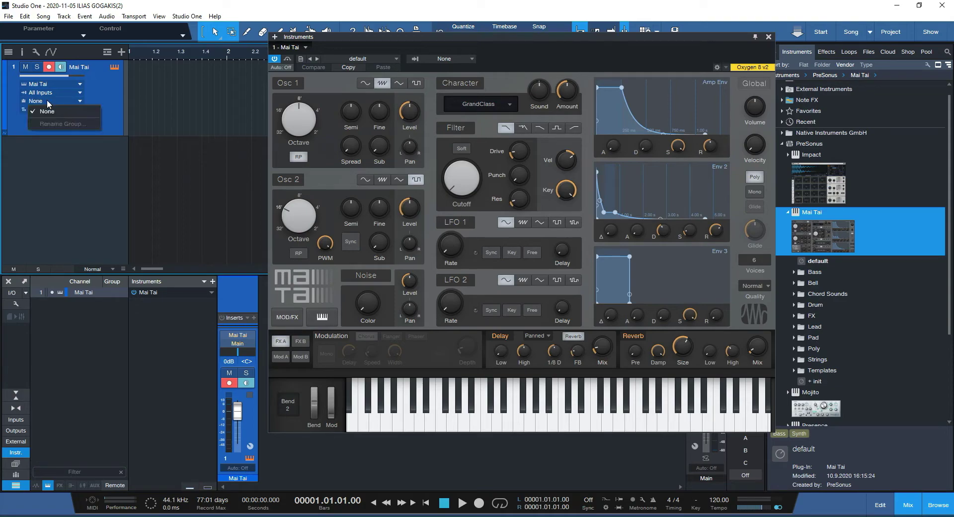
click(47, 100)
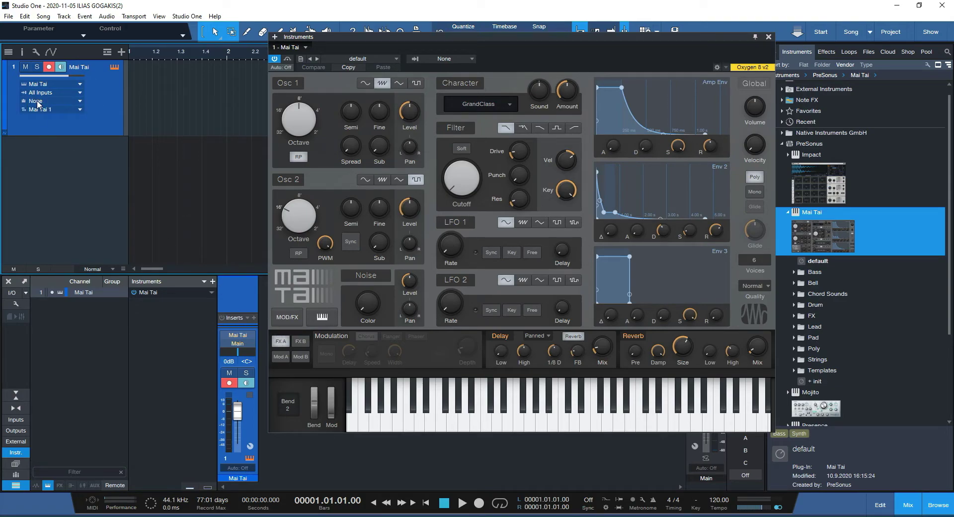
click(37, 103)
click(60, 144)
click(47, 111)
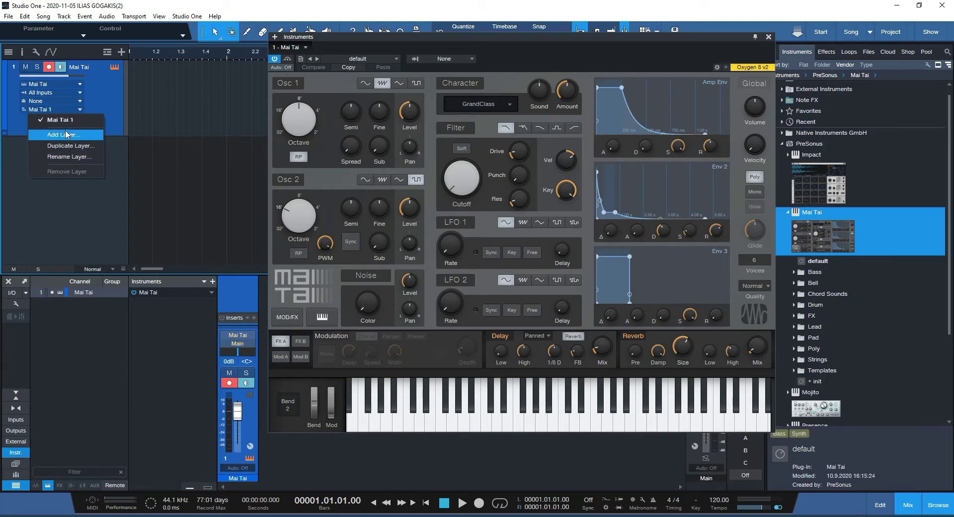
click(47, 110)
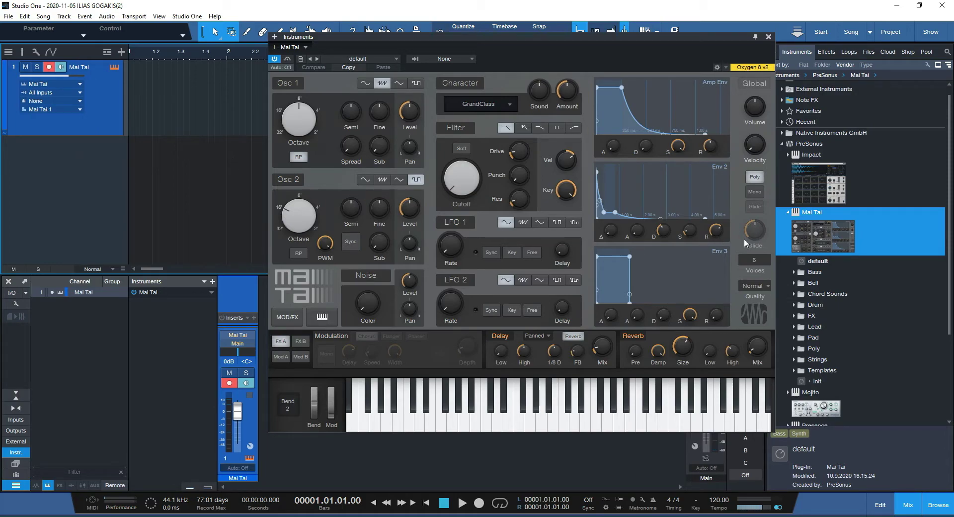
- Create an instrument part at the start of the Mai Tai track and extend it to the beginning of bar 3
double_click(794, 232)
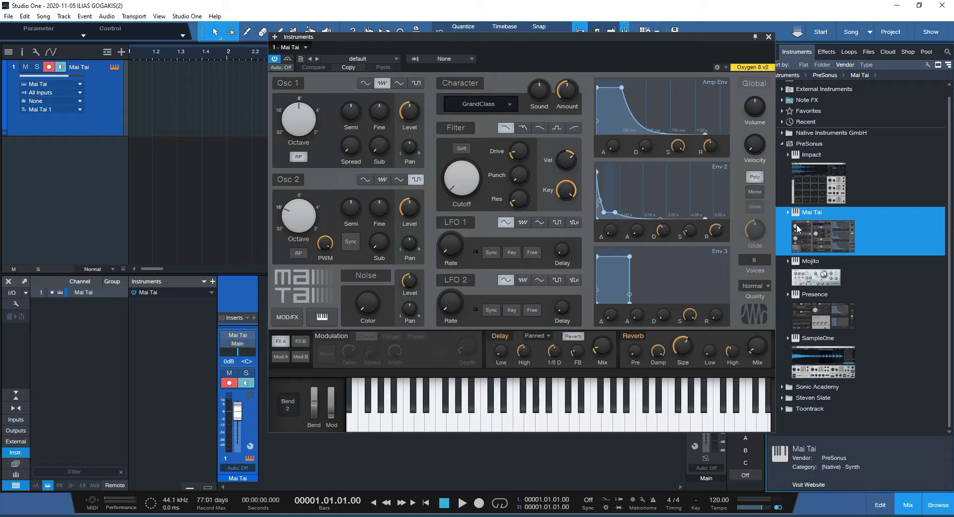
double_click(148, 102)
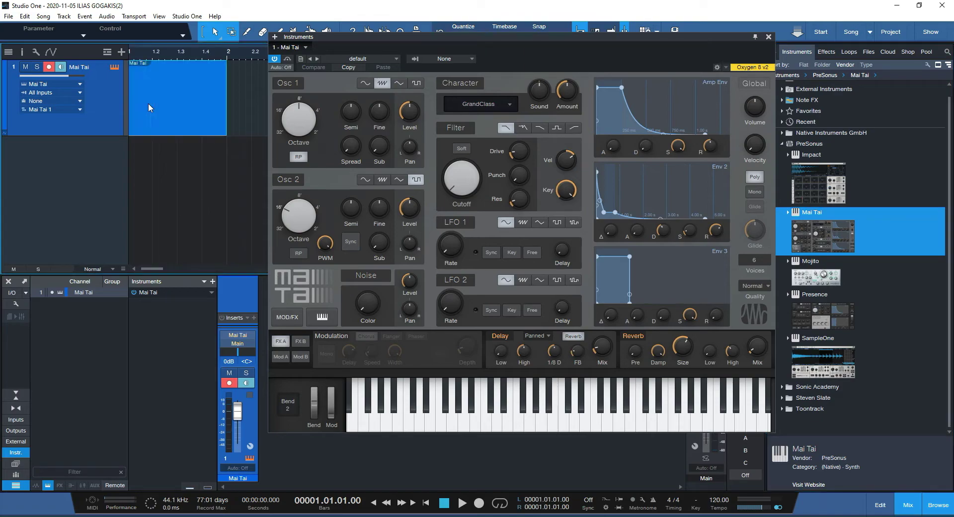
drag(229, 101, 259, 93)
drag(330, 40, 364, 101)
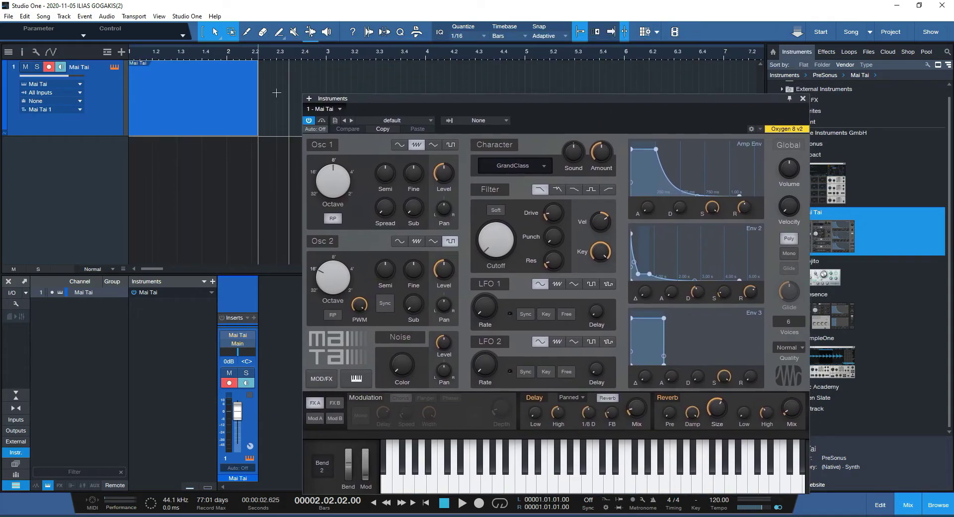
drag(259, 91, 327, 90)
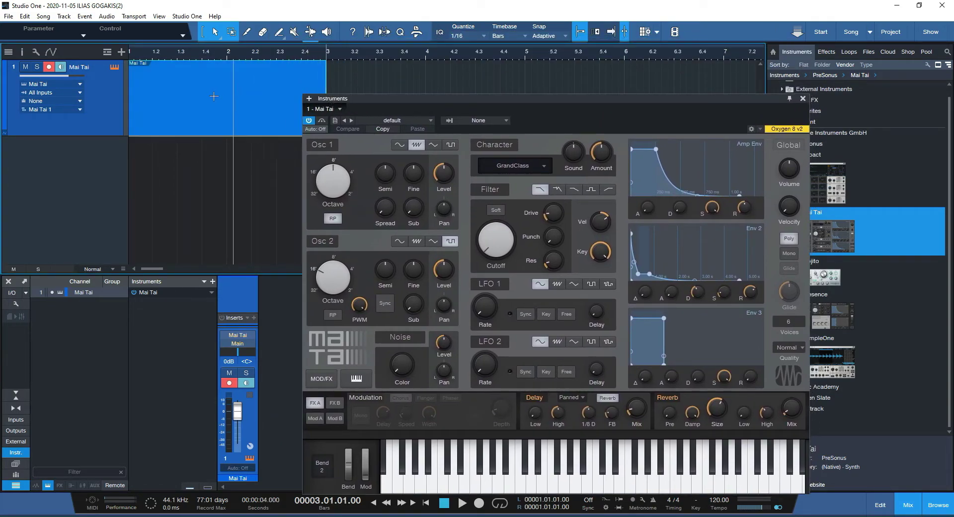
- Open the Mai Tai part in an enlarged note editor, with the synth window closed and the browser hidden
double_click(183, 103)
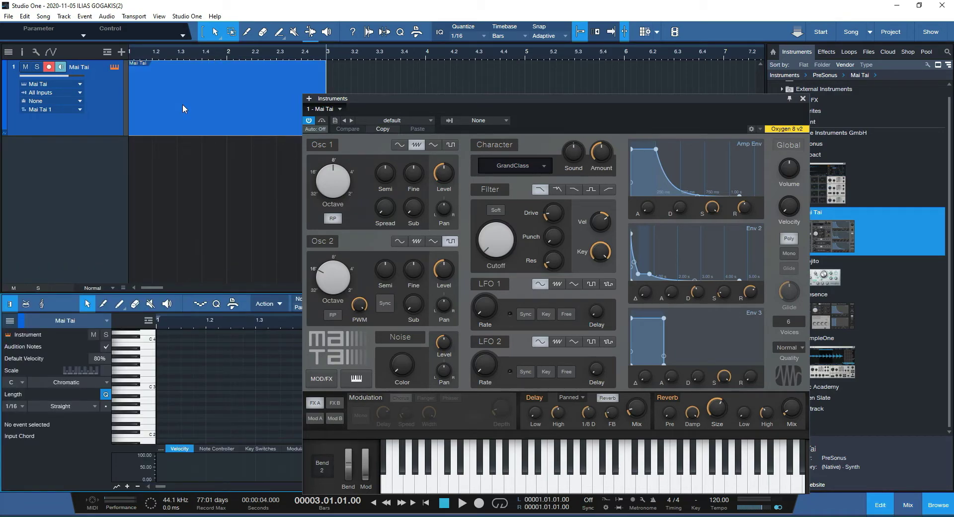
click(802, 99)
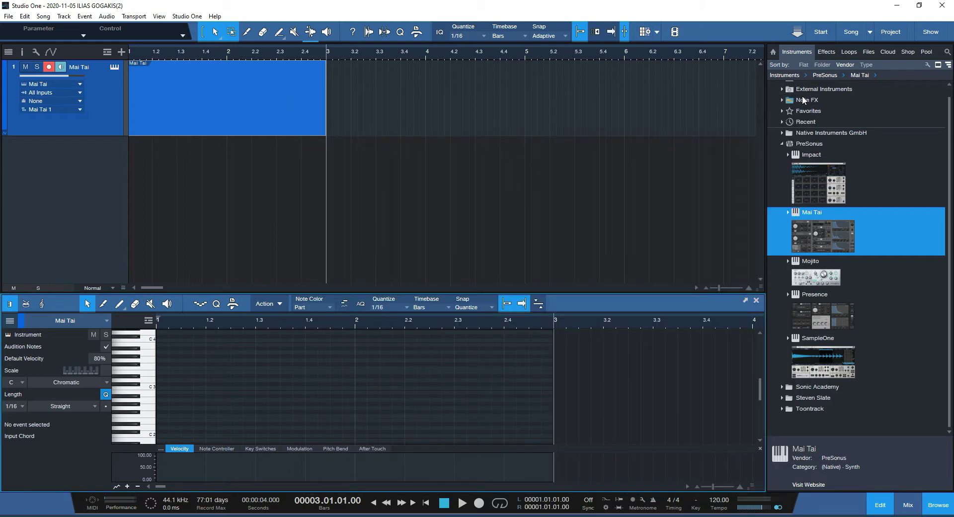
click(938, 504)
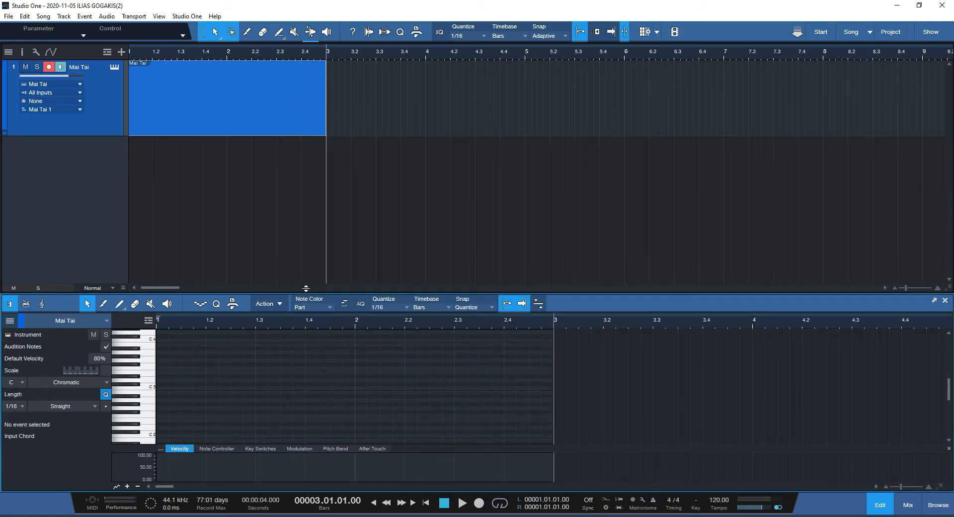
drag(306, 293, 311, 198)
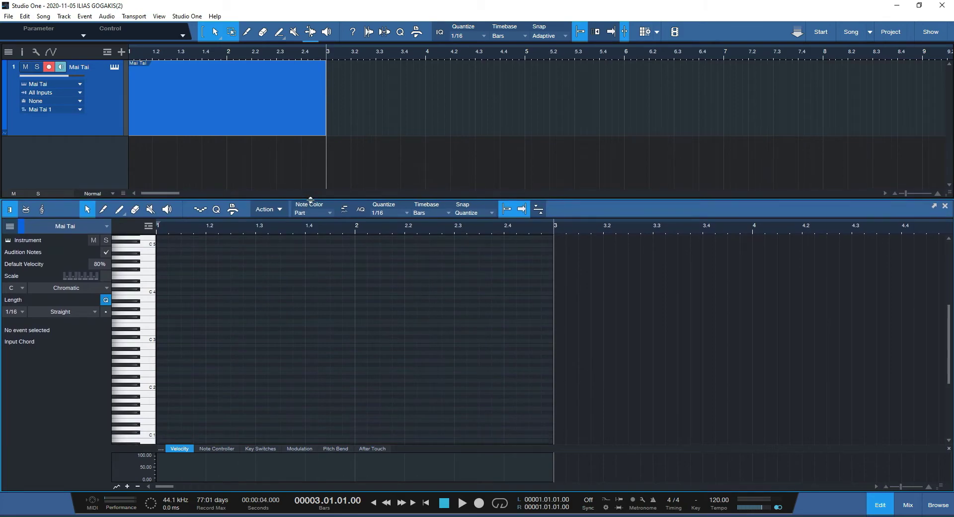
- Enter six 1/16 notes between C3 and E3 spread across the two-bar part, starting with C3 at bar 1
click(159, 340)
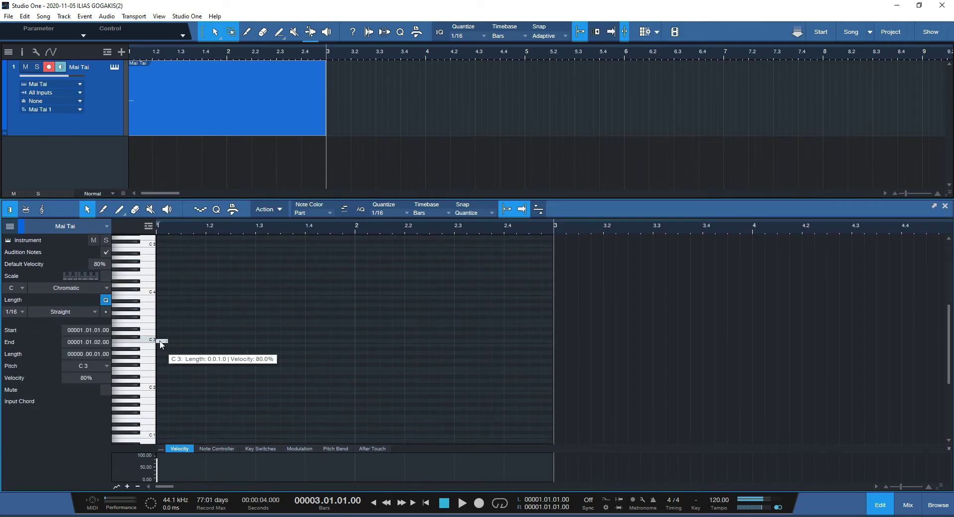
click(221, 325)
click(281, 337)
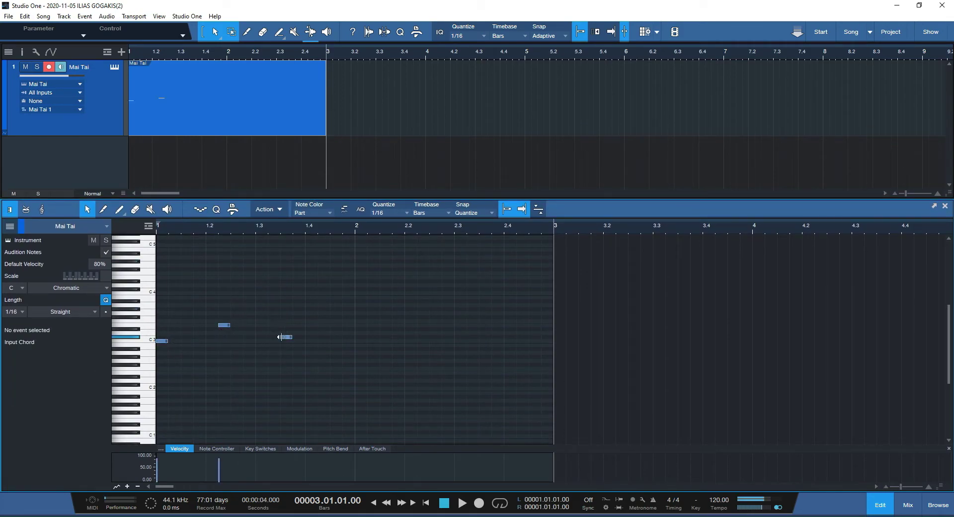
click(371, 333)
click(446, 337)
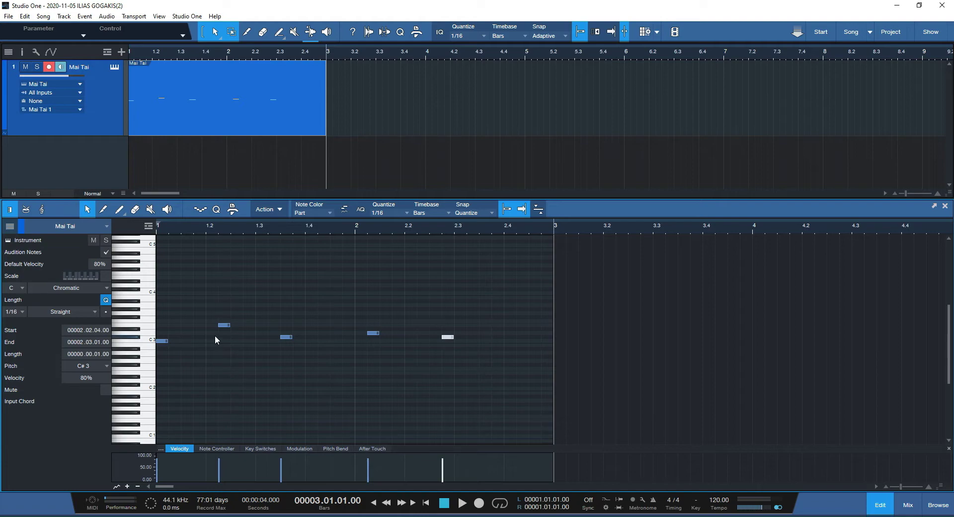
click(509, 325)
- Lengthen the opening C3 note and the first E3 note to two sixteenths each
mouse_move(168, 341)
mouse_down()
mouse_move(180, 342)
mouse_move(169, 341)
mouse_up()
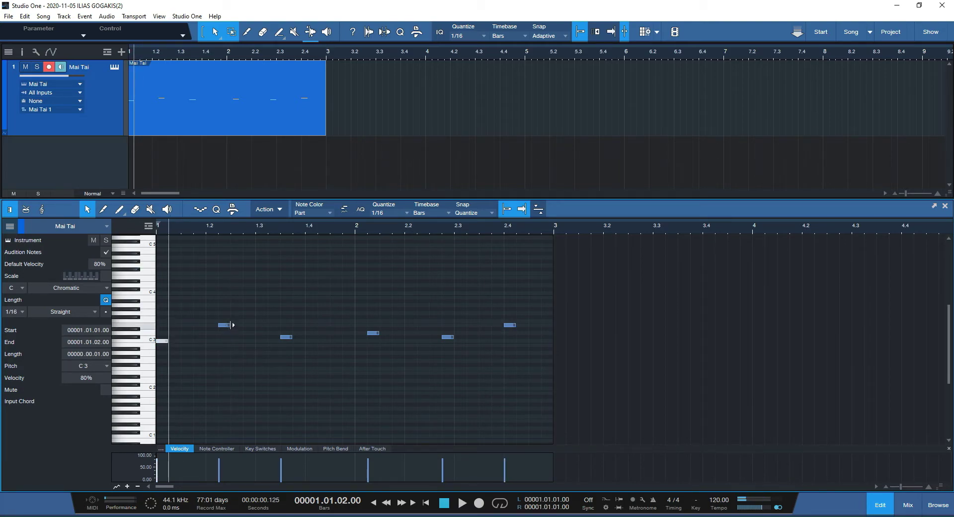
scroll(231, 322, up, 3)
drag(168, 342, 180, 341)
drag(230, 317, 243, 317)
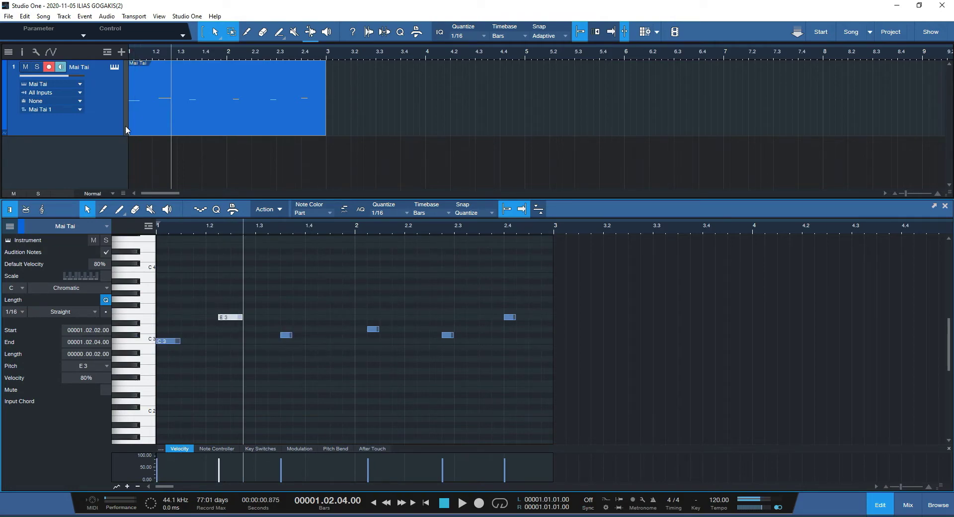
- Reopen the Mai Tai synth window, move it higher, and examine its preset categories
click(114, 66)
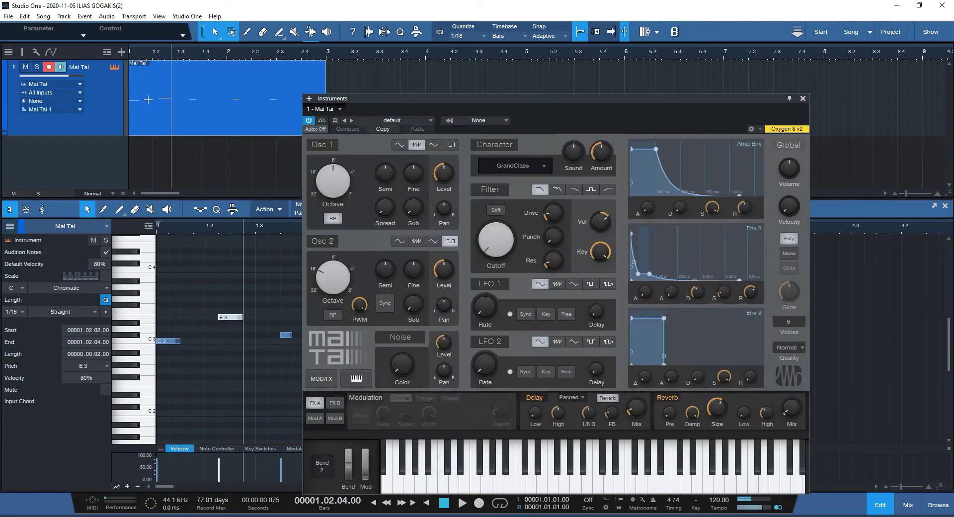
click(383, 120)
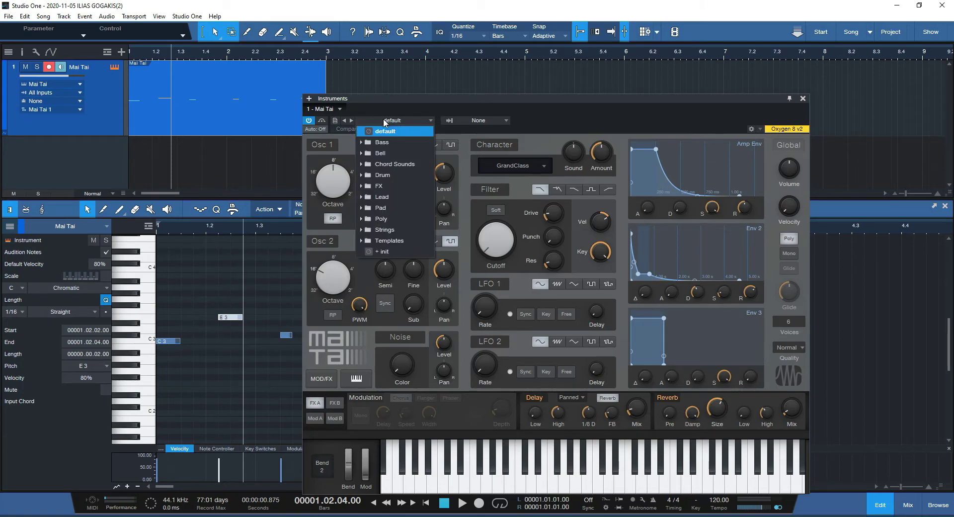
click(376, 98)
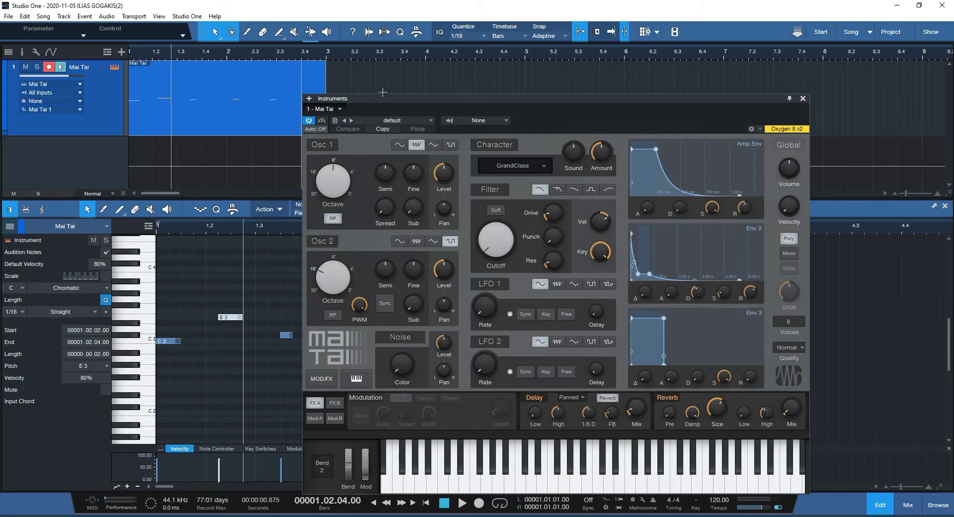
drag(377, 98, 389, 74)
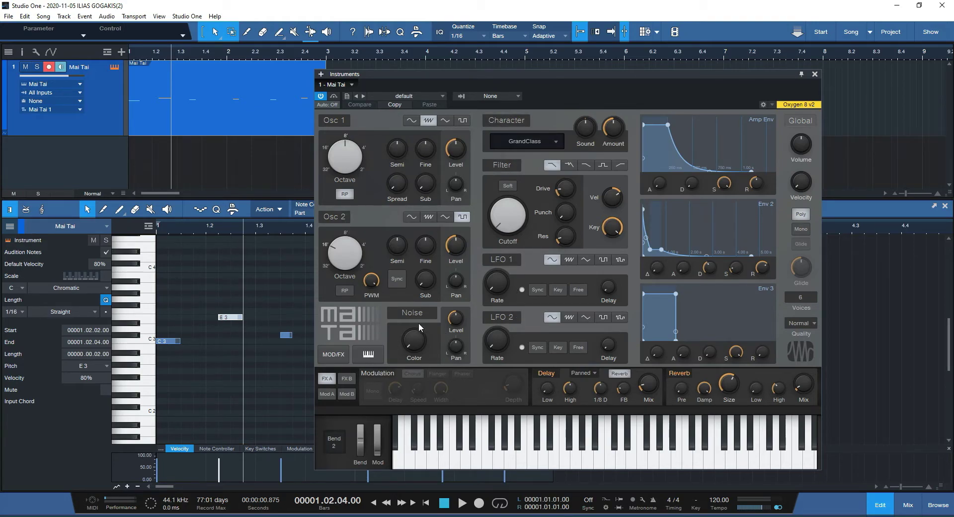
- Turn on the Mai Tai's Modulation effect and show the FX B effects page
click(385, 372)
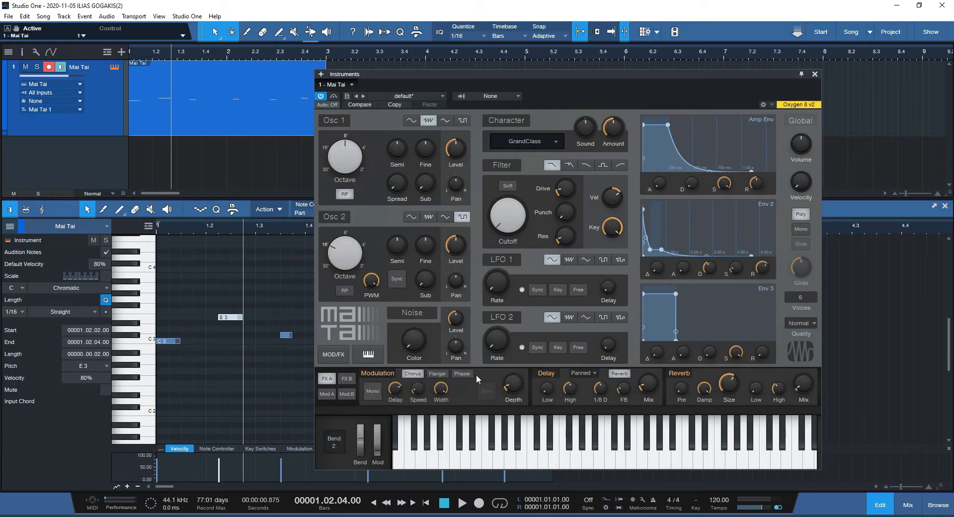
click(347, 380)
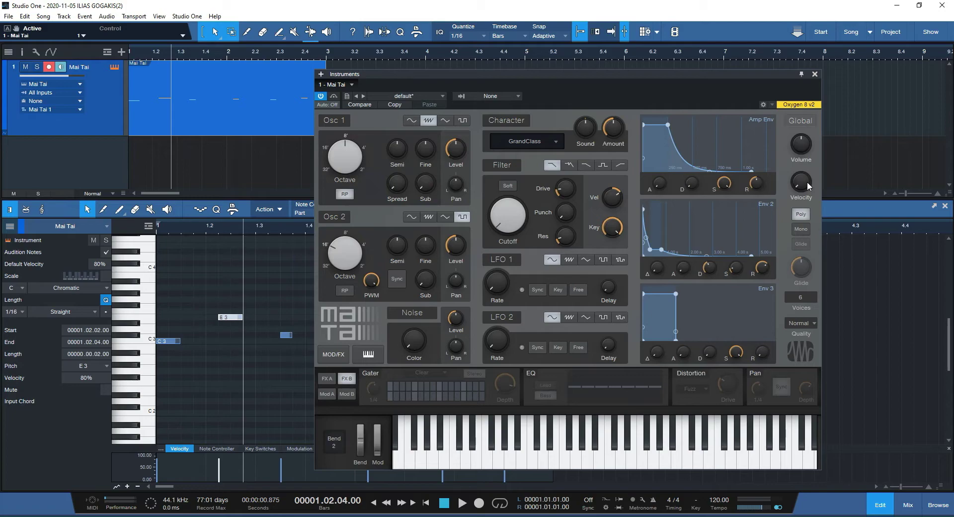
- Set the Mai Tai's voice mode to Mono
click(801, 227)
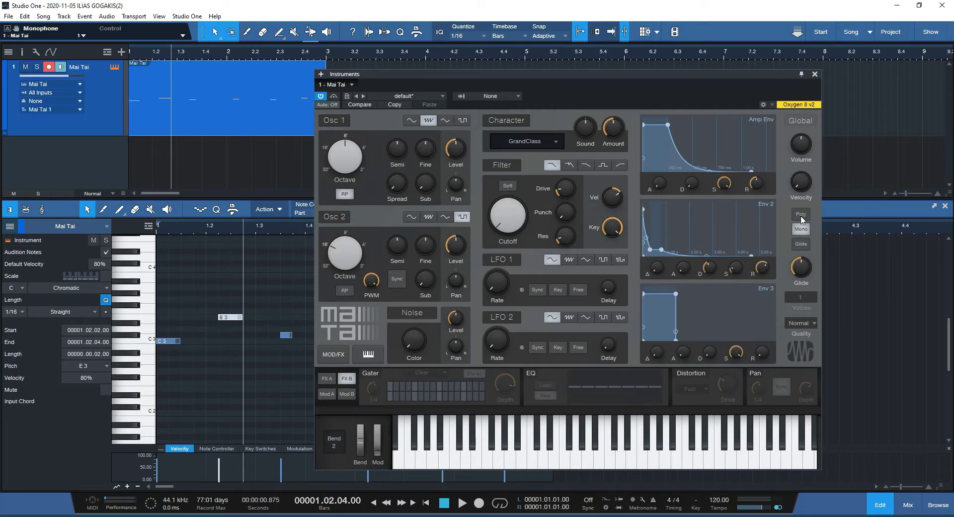
click(803, 216)
click(803, 230)
- Try the 80s quality setting on the Mai Tai and restore the Normal quality
click(800, 324)
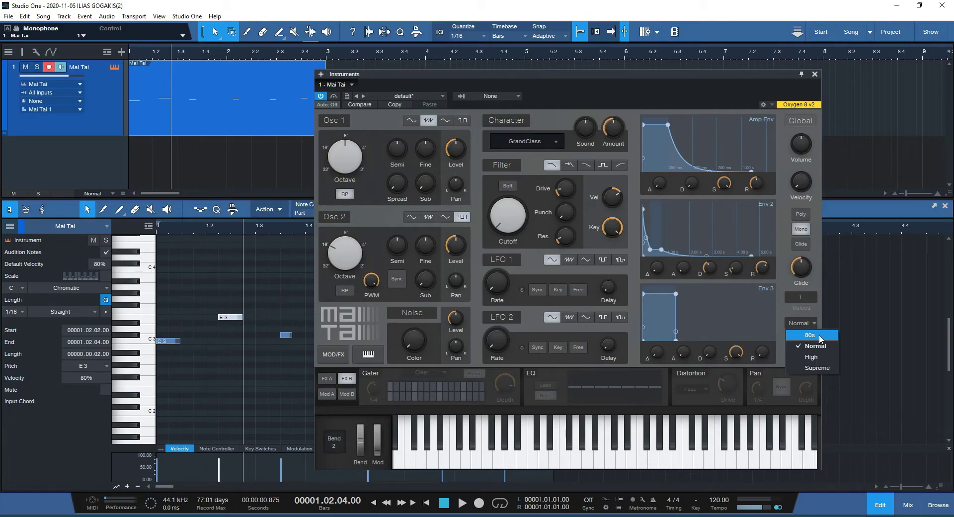
click(821, 338)
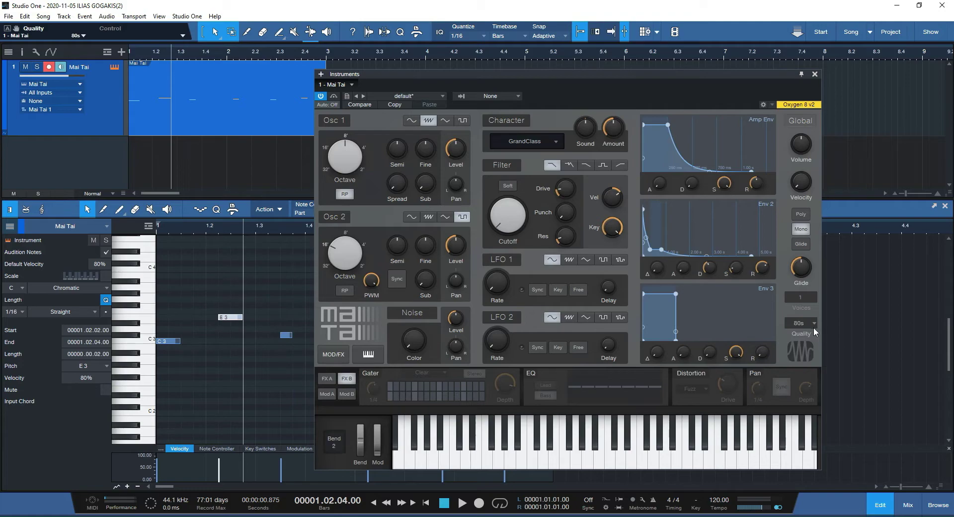
click(814, 325)
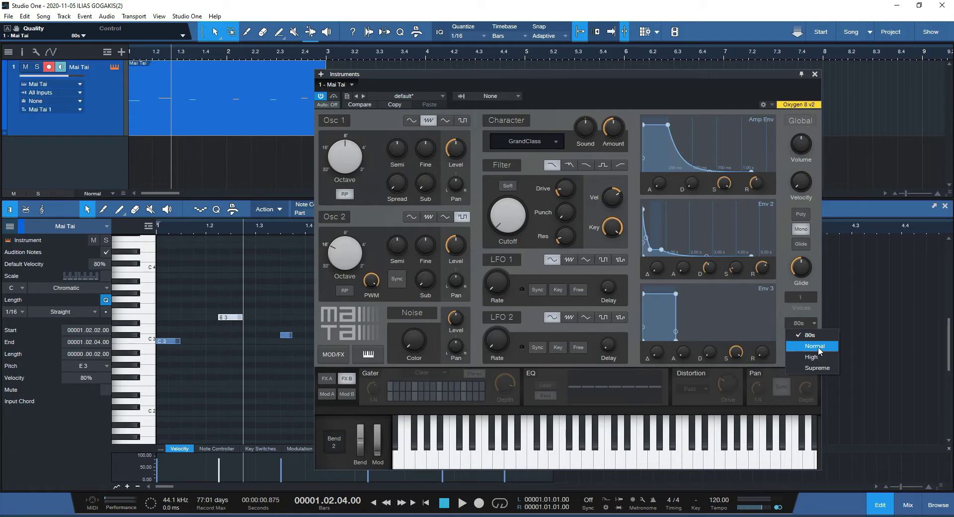
click(819, 350)
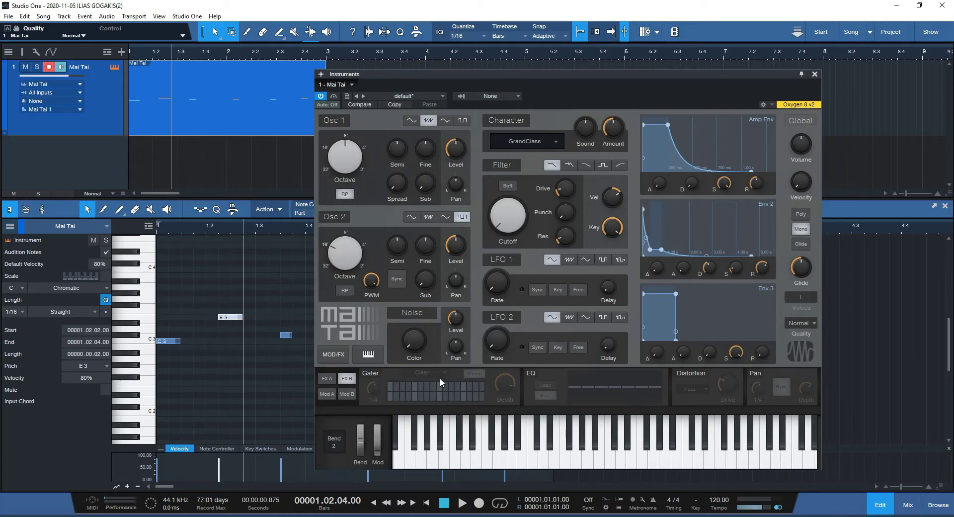
- Examine the Mai Tai's Mod A and Mod B modulation assignments and close the synth window
click(328, 395)
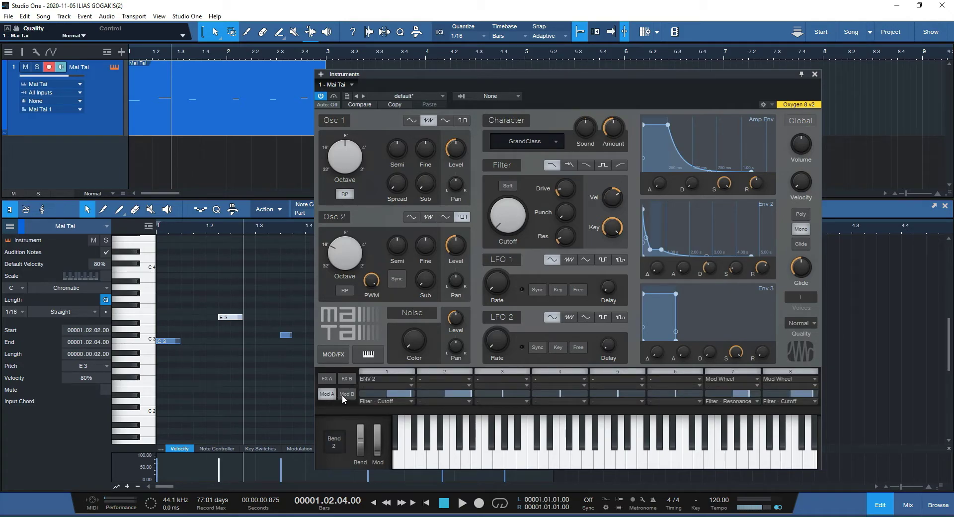
click(342, 395)
click(328, 396)
drag(455, 75, 382, 48)
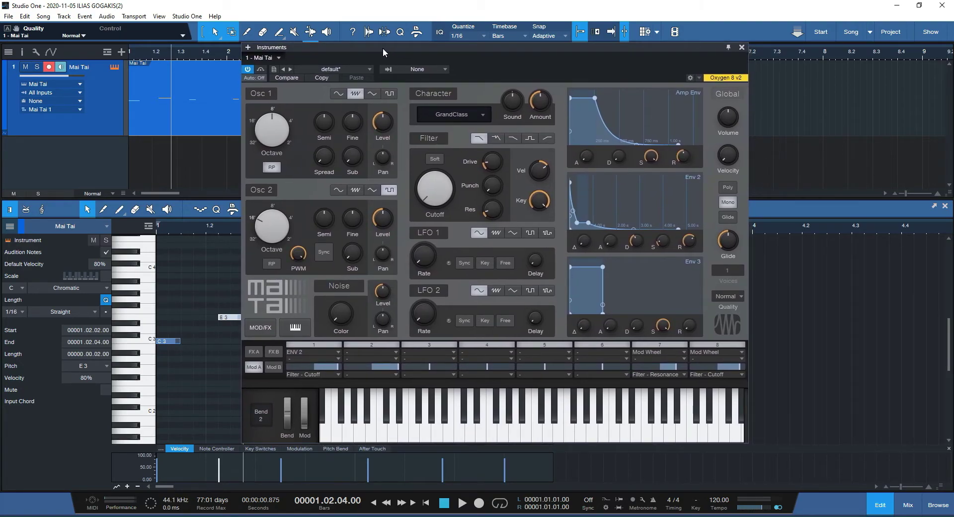
click(742, 47)
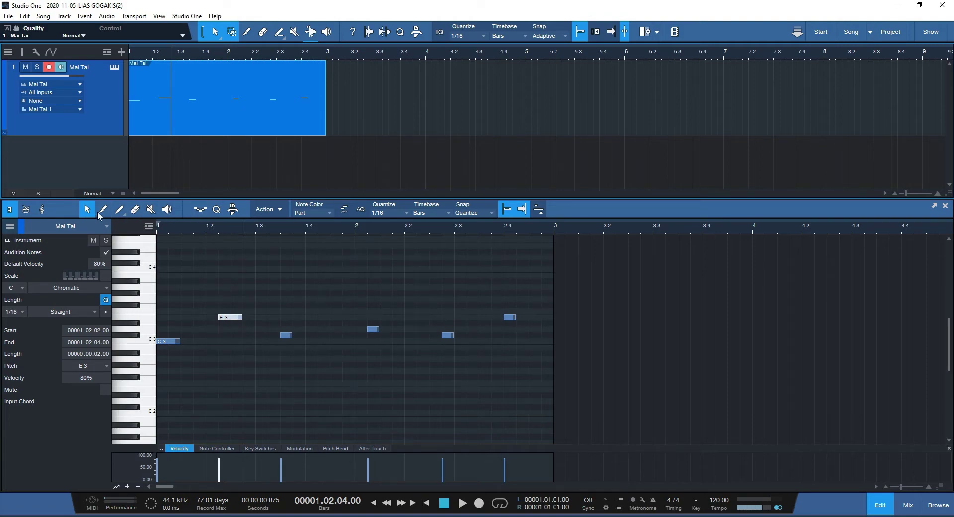
- Add five more 1/16 notes above and below the existing ones in the Mai Tai part with the Paint tool
click(119, 209)
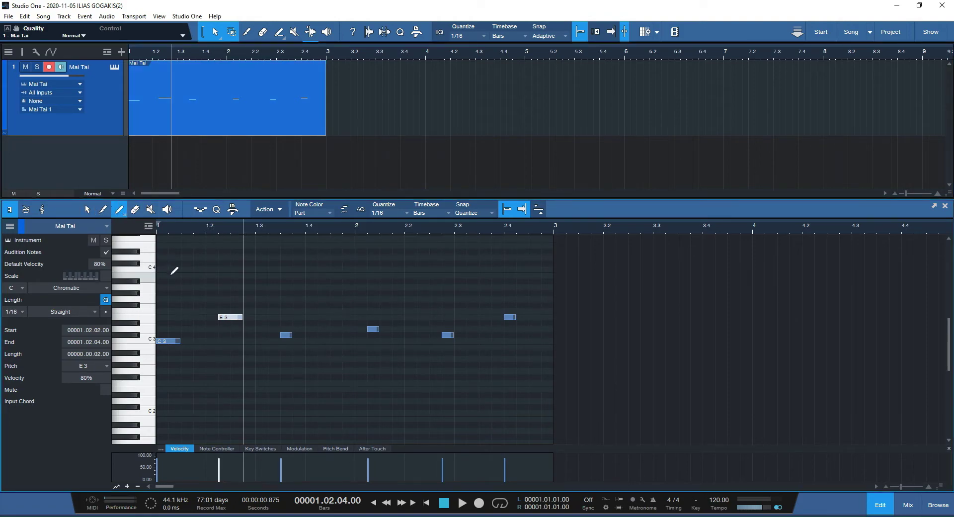
click(174, 275)
click(249, 281)
click(298, 282)
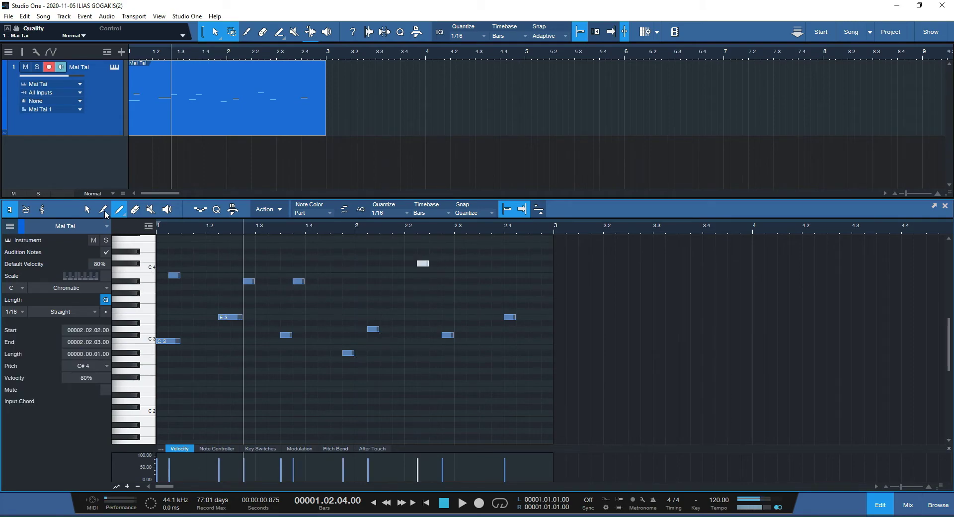
- Erase all the notes from the Mai Tai part with the Eraser tool
click(135, 210)
click(175, 275)
click(168, 341)
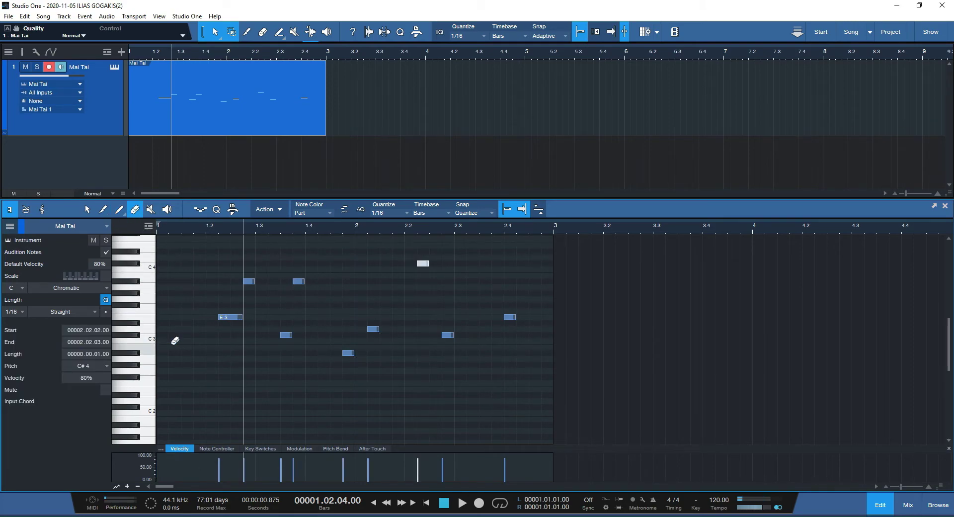
click(230, 317)
click(249, 281)
click(299, 280)
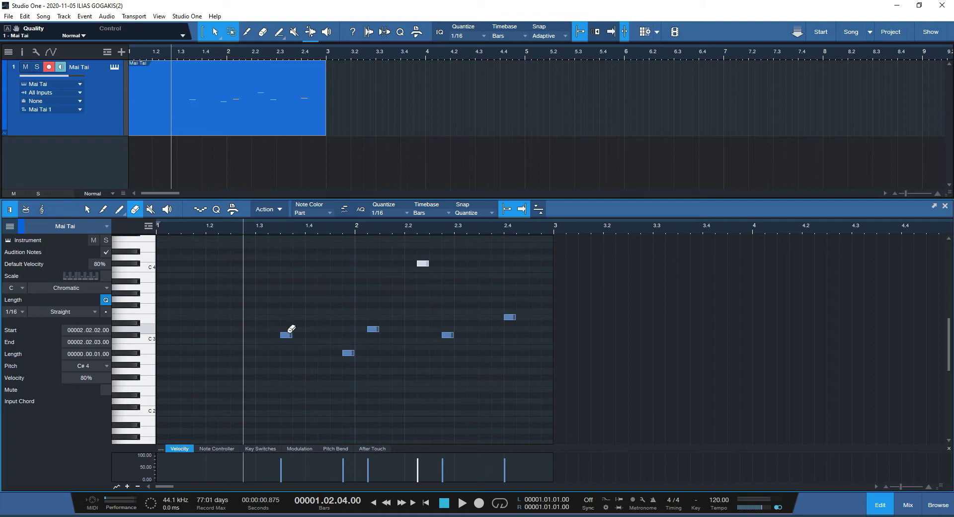
click(286, 335)
click(348, 353)
click(372, 329)
click(422, 264)
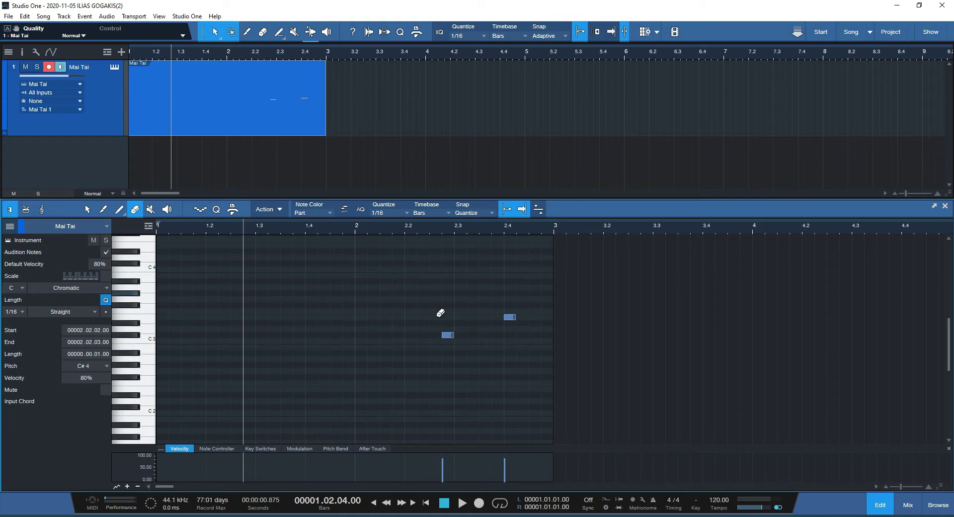
click(510, 316)
click(448, 336)
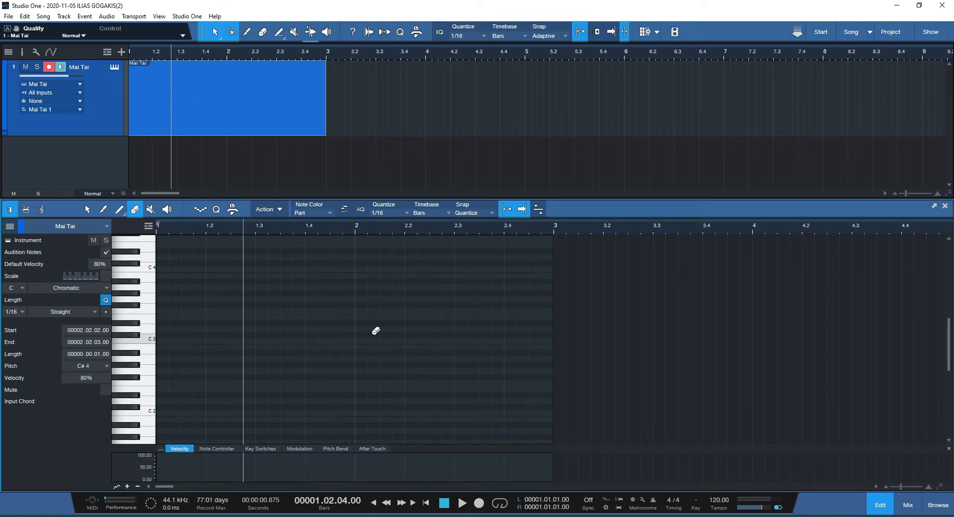
- Show the Step Record controls in the note editor and set the step length to an eighth note
click(200, 209)
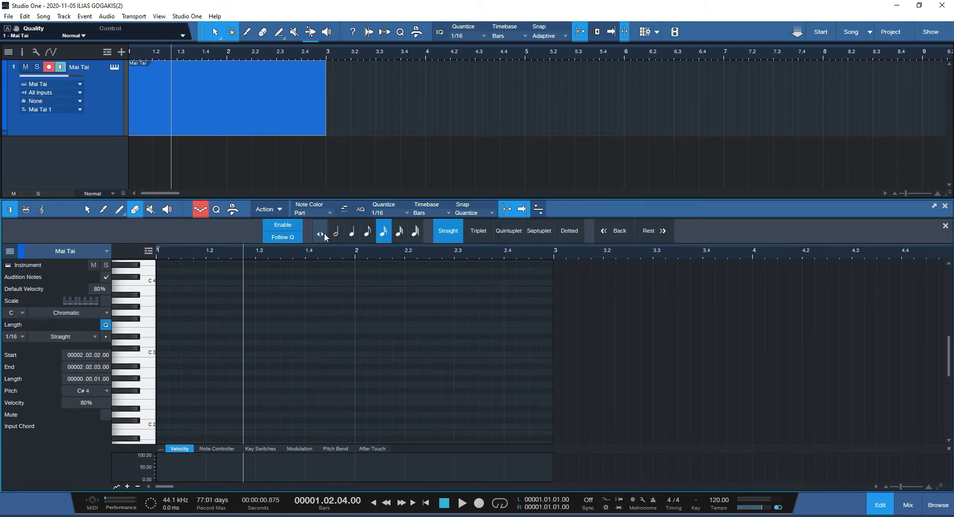
click(350, 234)
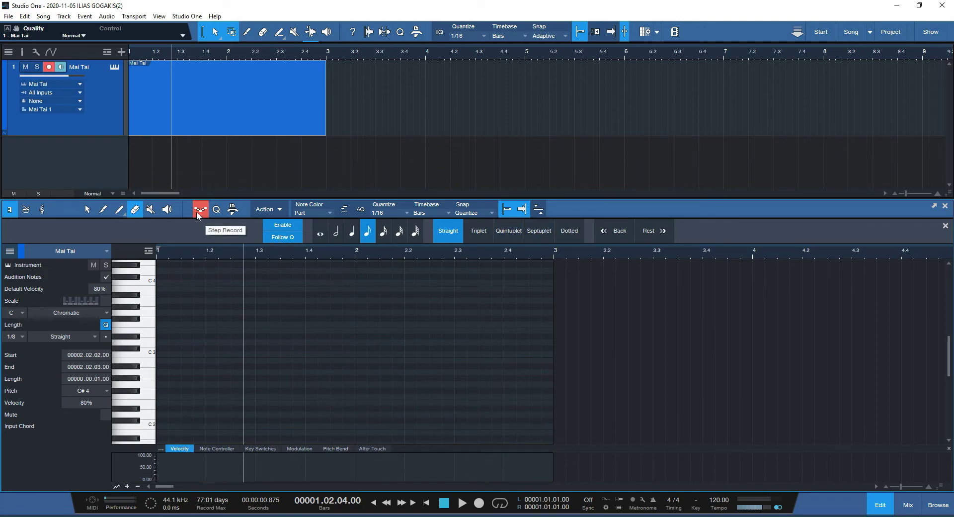
- Paint a D 3 note and an F 3 note in bar 1 of the Mai Tai part, and hide the Step Record controls
click(104, 210)
click(119, 212)
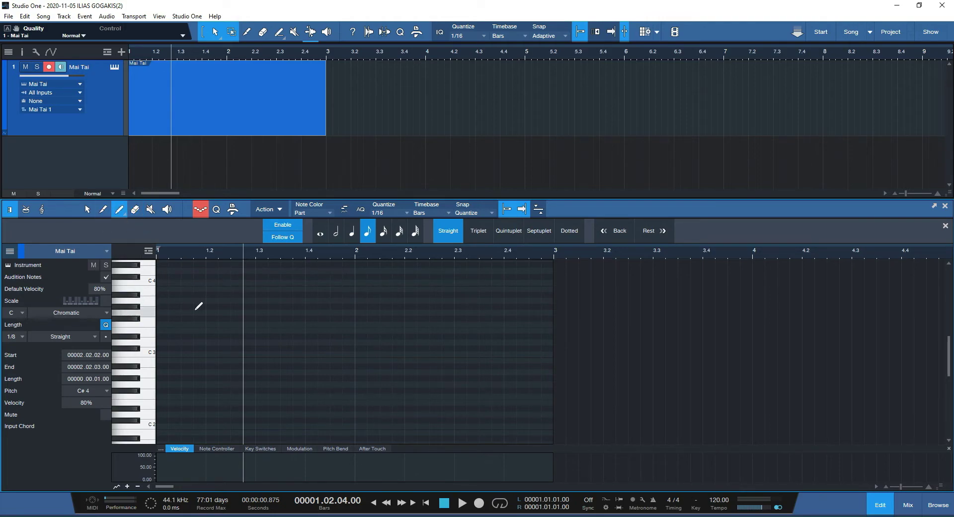
drag(175, 342, 213, 300)
click(222, 323)
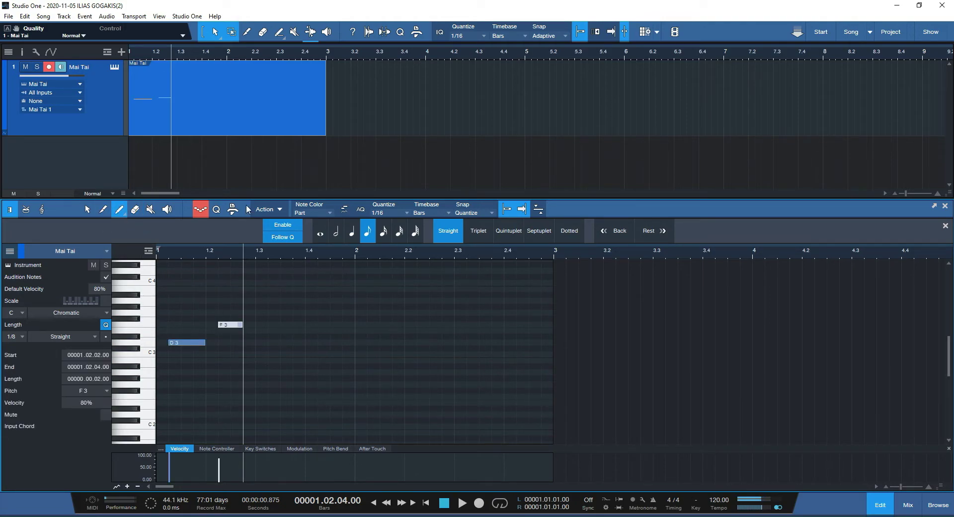
click(201, 209)
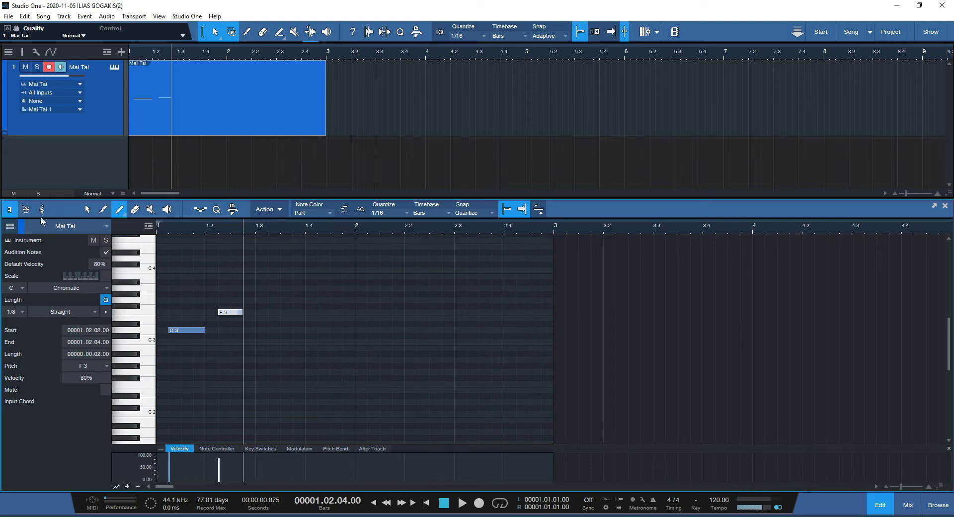
- View the Mai Tai part in drum view, switch to score view, and place the cursor at the start of bar 2
click(27, 213)
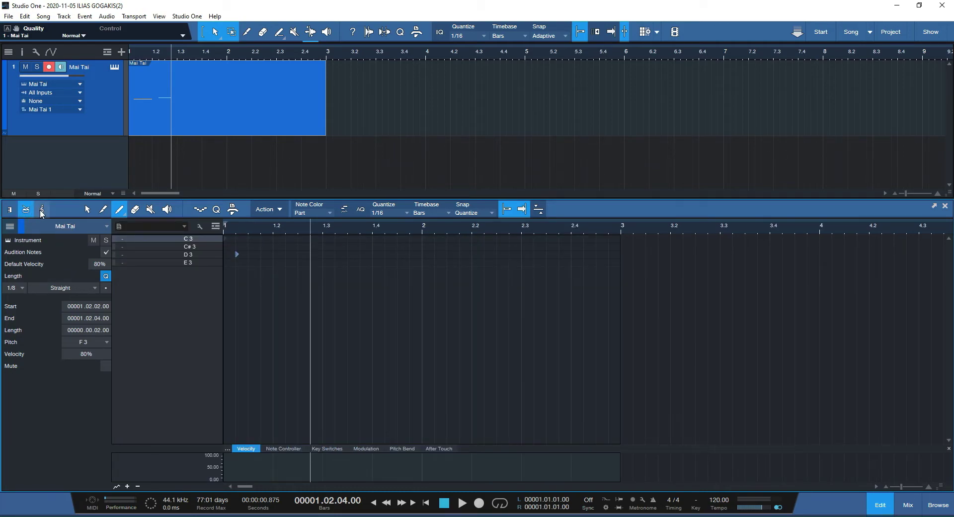
click(42, 211)
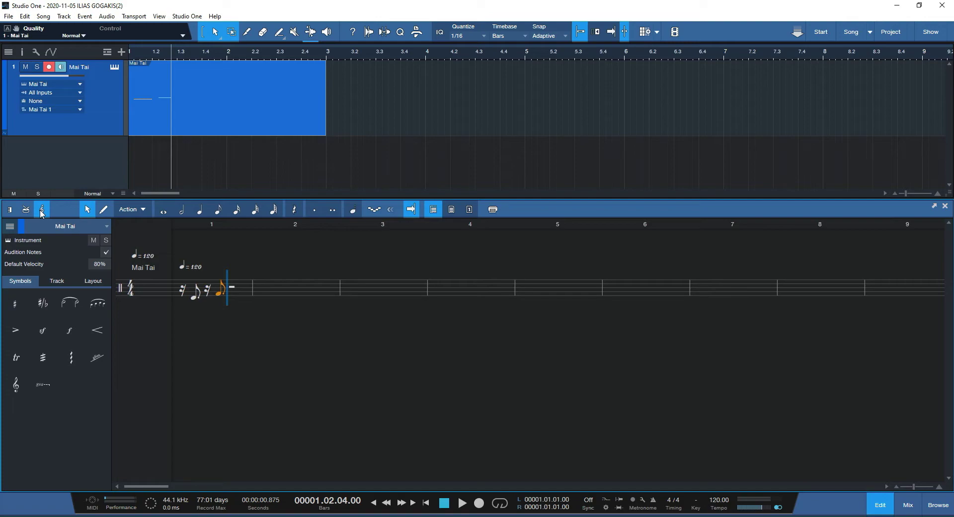
click(273, 283)
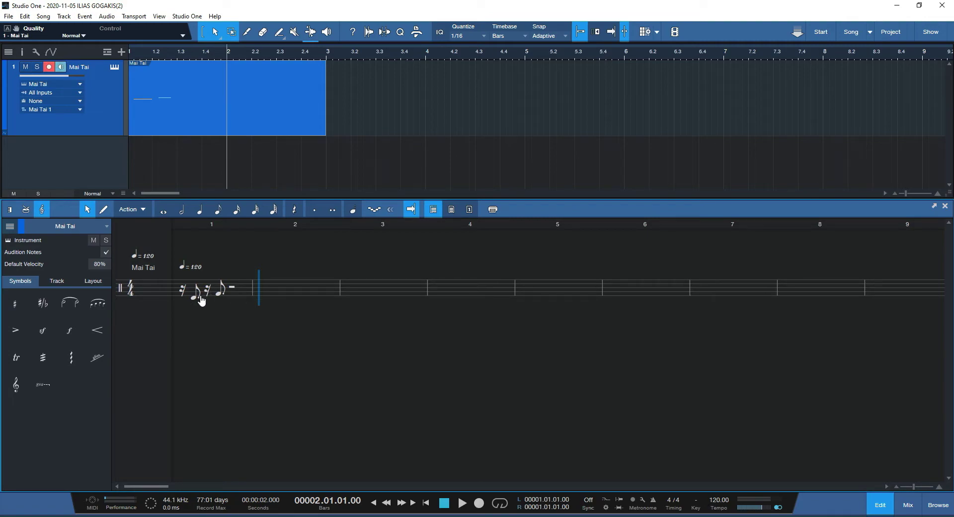
- Try the notation symbols and place a forte dynamic and a treble clef at the start of bar 2
click(42, 302)
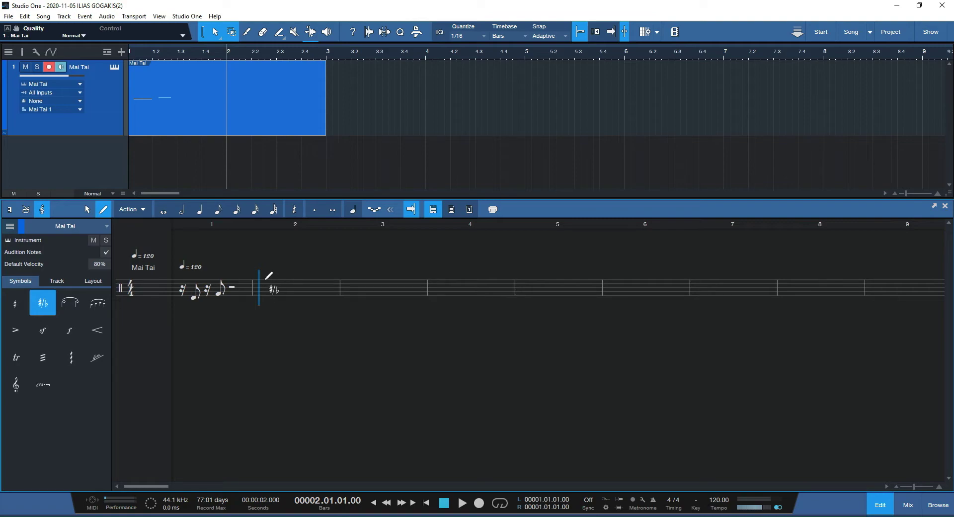
click(16, 330)
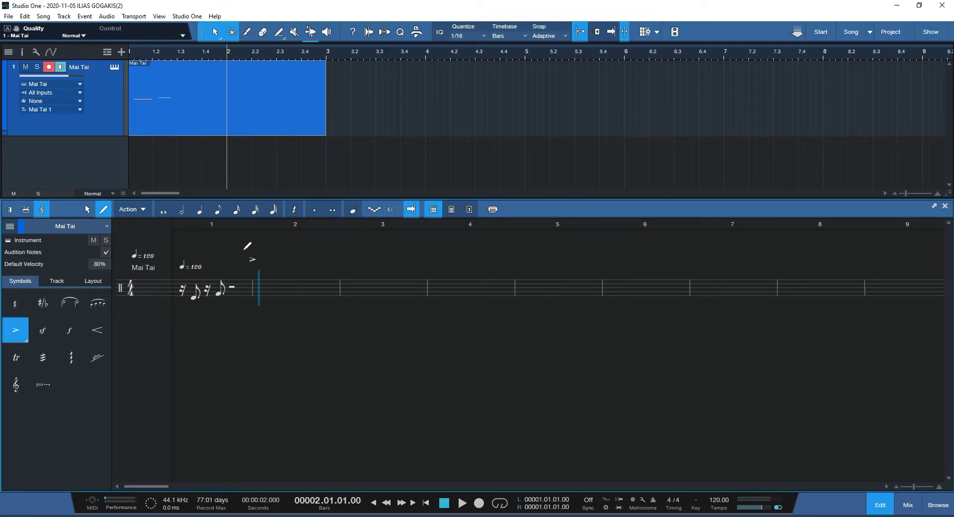
click(69, 331)
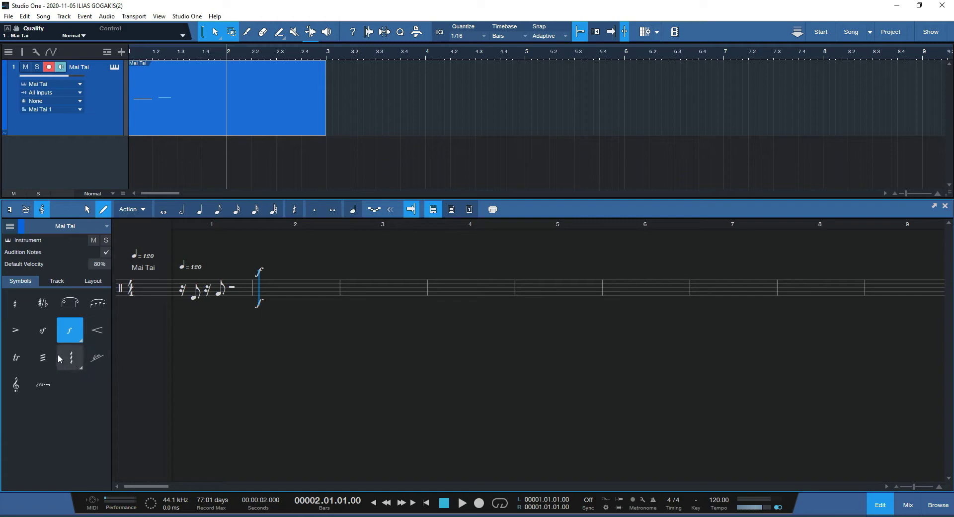
click(16, 384)
click(260, 288)
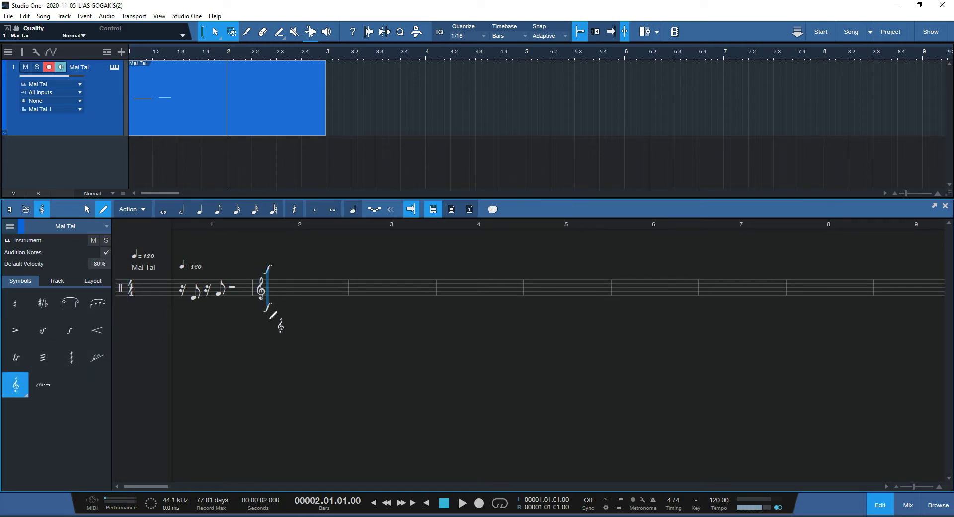
- Change the accidental symbol from sharp to flat and select the enharmonic sharp/flat symbol
click(17, 307)
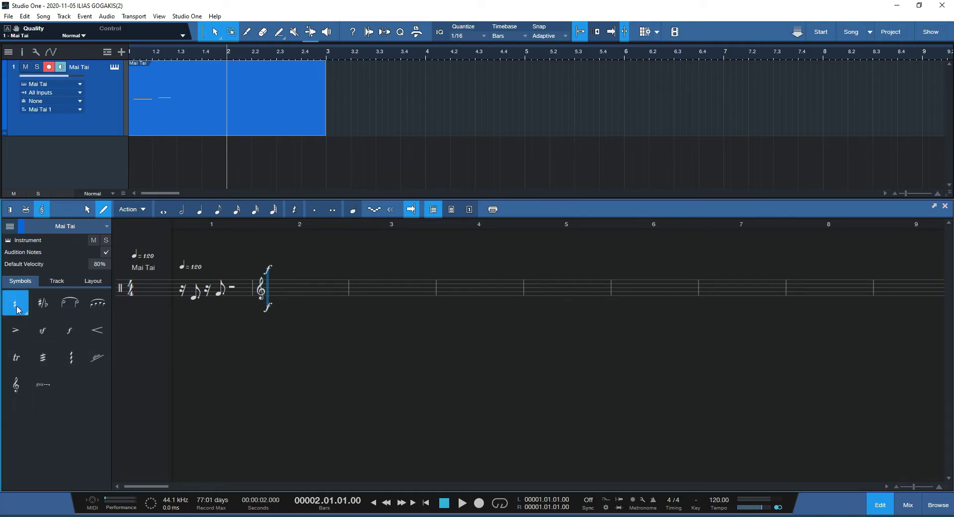
click(19, 308)
click(31, 347)
click(52, 306)
- Examine the score's layout and track settings, and return to the musical symbols
click(58, 281)
click(94, 281)
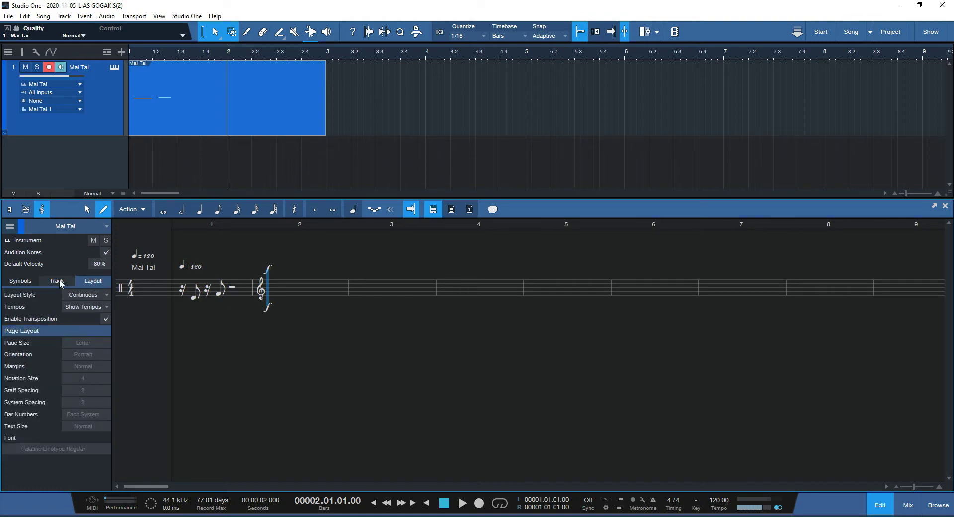
click(50, 280)
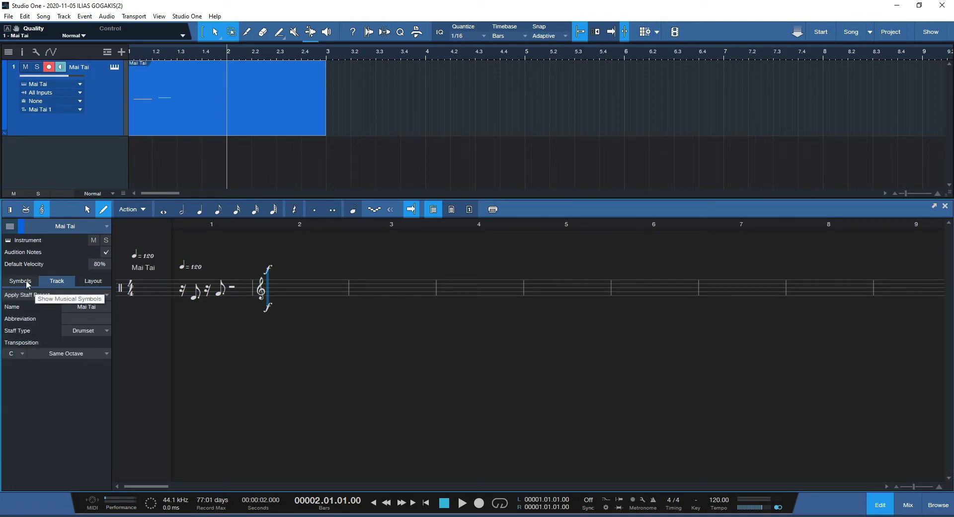
click(26, 281)
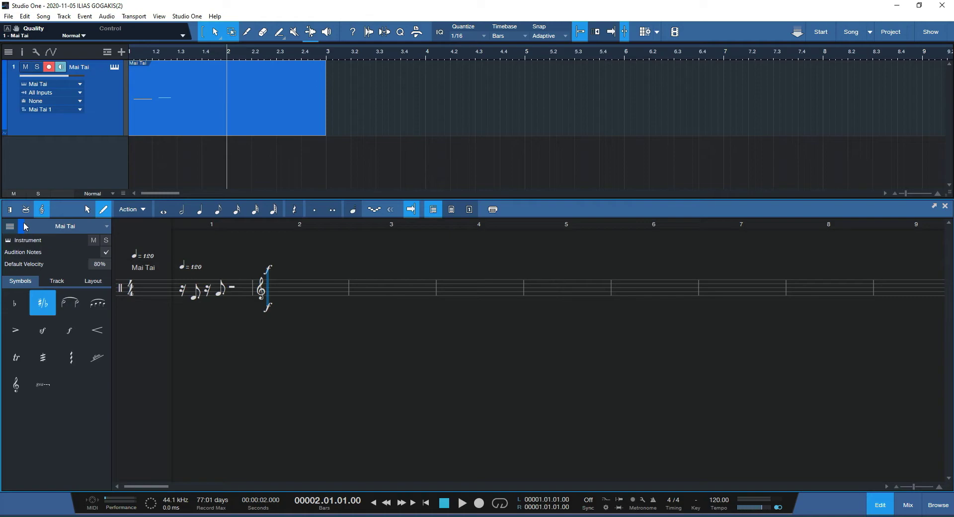
- Return the Mai Tai part to piano view and close the note editor
click(13, 213)
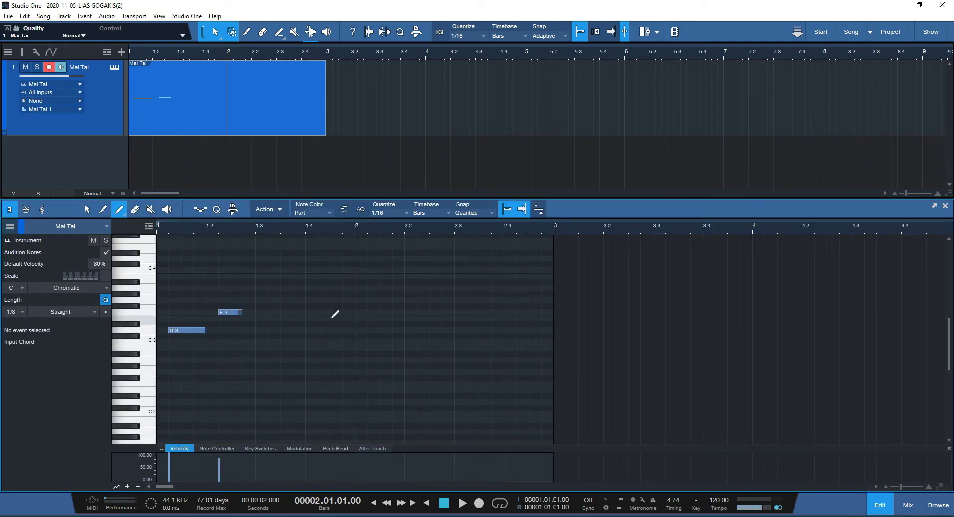
click(26, 210)
click(10, 211)
click(880, 505)
click(880, 504)
click(880, 505)
click(880, 505)
key(F2)
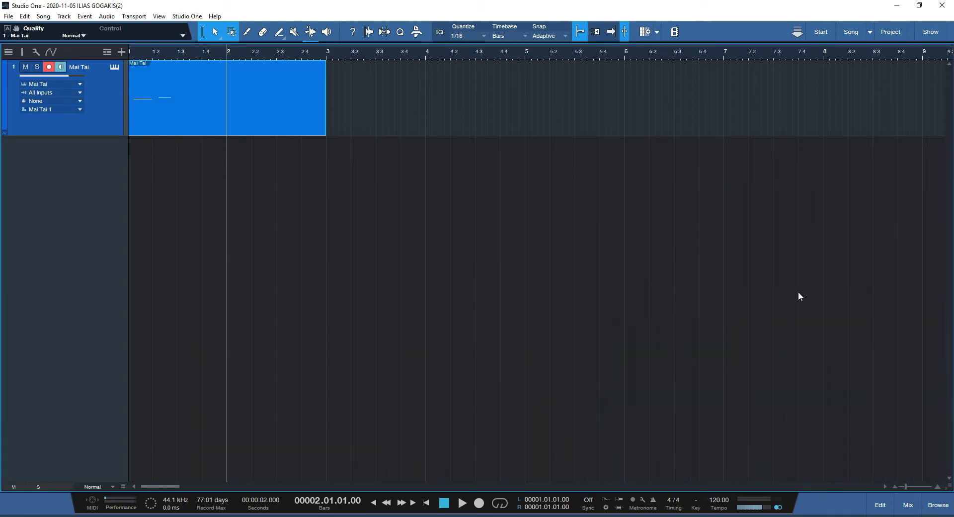
- Add Presence from the PreSonus instruments to the Mai Tai track, combining both into a multi instrument, and reposition its window over the empty arrangement
click(937, 505)
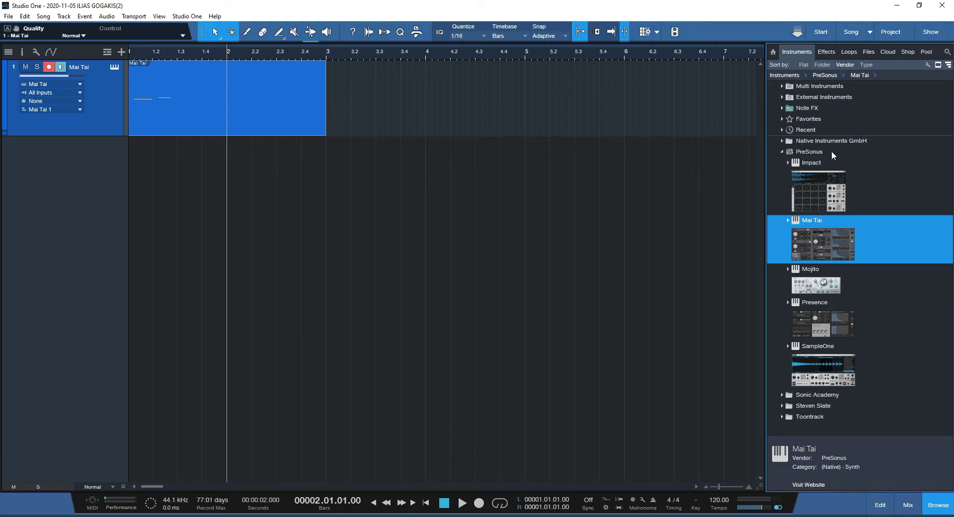
drag(829, 329, 106, 102)
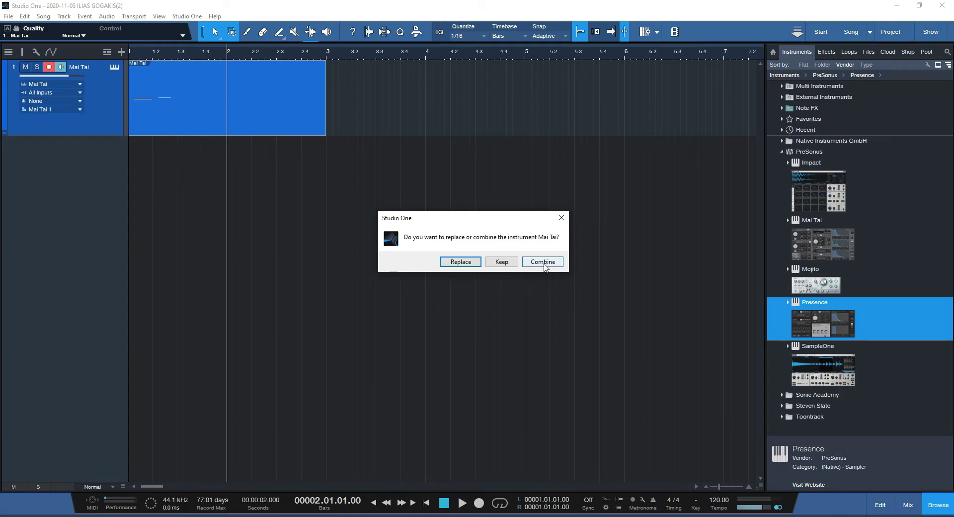
click(544, 264)
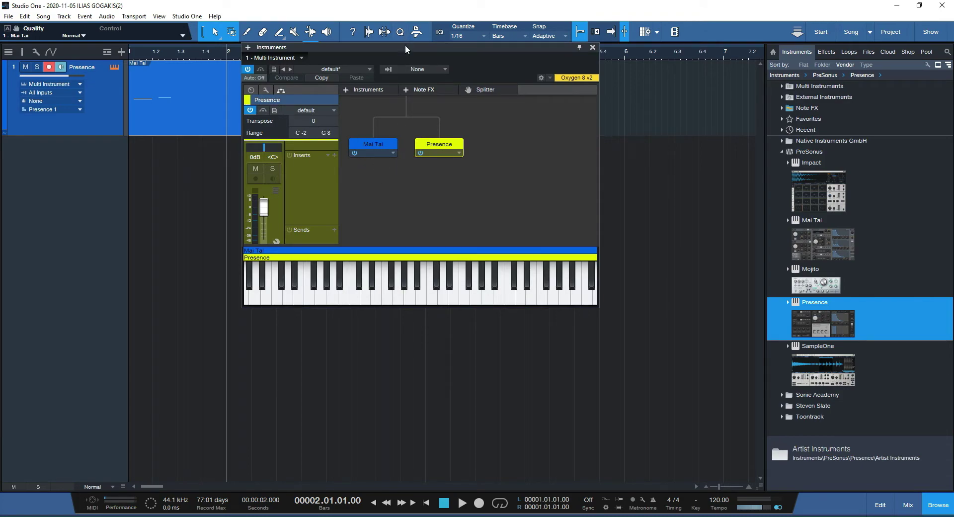
drag(404, 47, 416, 141)
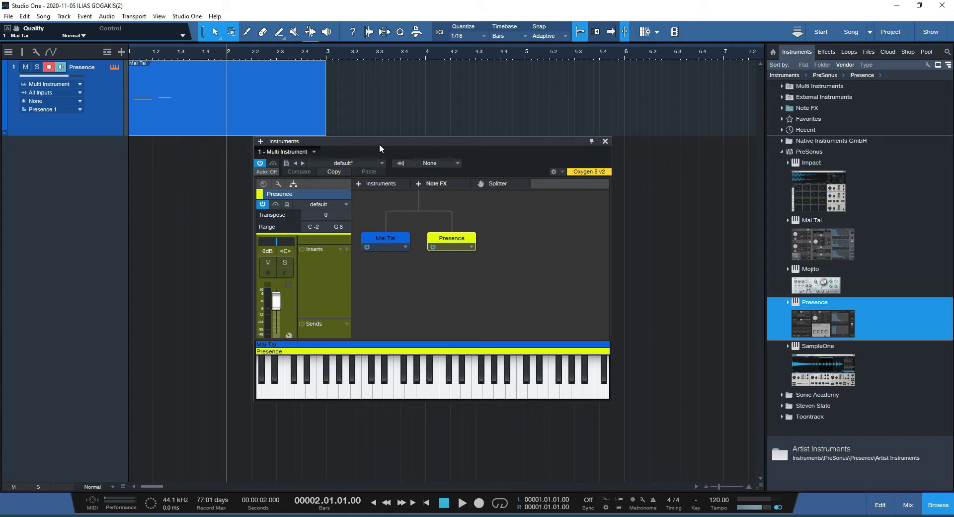
drag(383, 142, 381, 163)
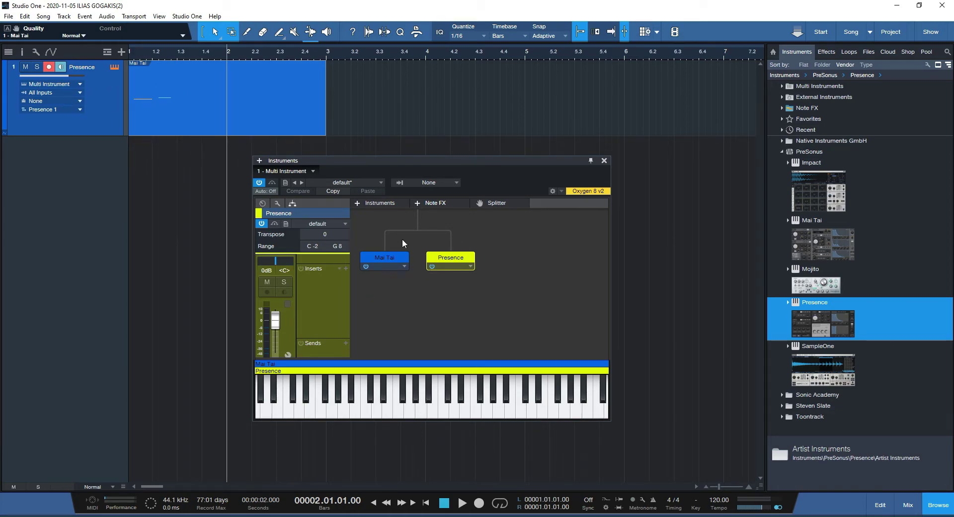
- Examine the Mai Tai and Presence channel settings in the multi instrument and the option for adding instruments
click(381, 257)
click(450, 259)
click(391, 260)
click(449, 257)
click(383, 261)
click(437, 261)
click(389, 201)
click(499, 228)
- Split the keyboard so Mai Tai covers A 0 to G 2 and Presence covers G# 2 to G 8
click(388, 257)
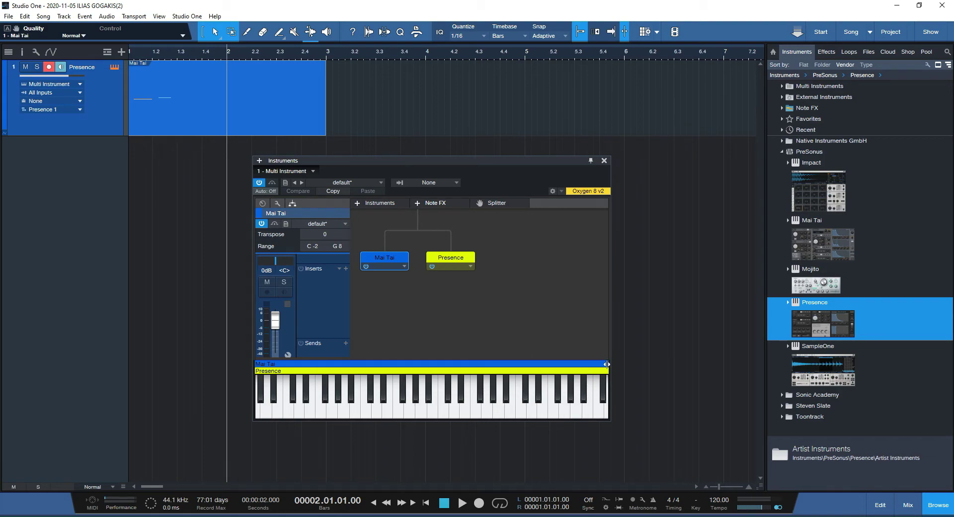
drag(607, 364, 411, 373)
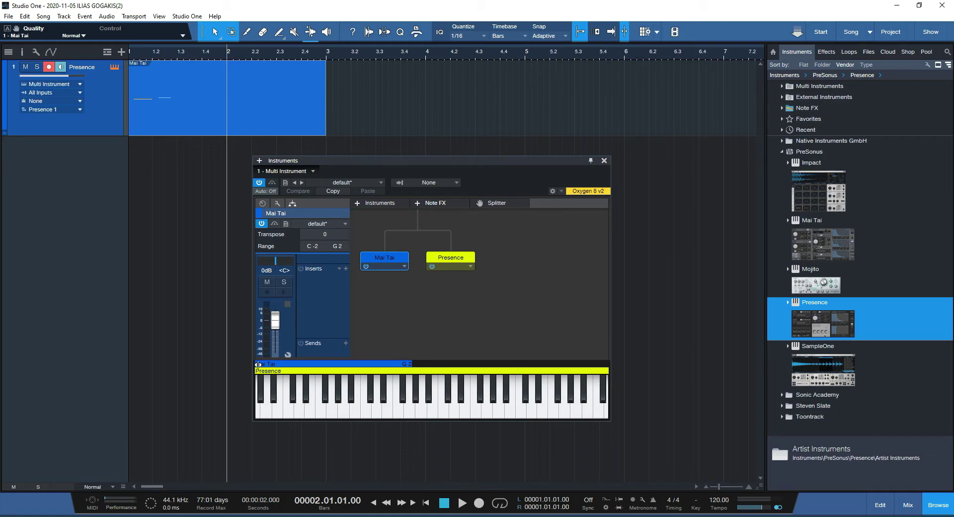
drag(258, 365, 264, 380)
drag(258, 373, 414, 378)
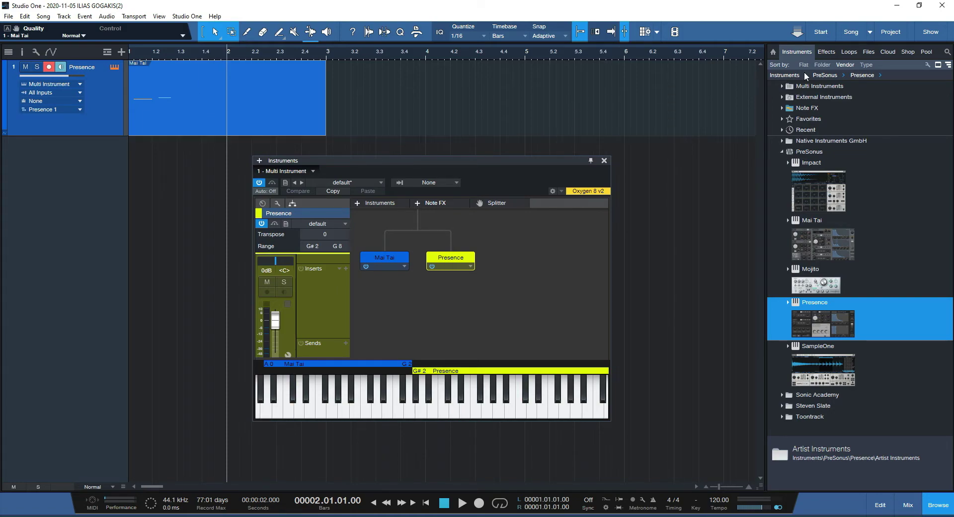
- Show the World drum loops in the browser and delete the Mai Tai part from the track
click(867, 52)
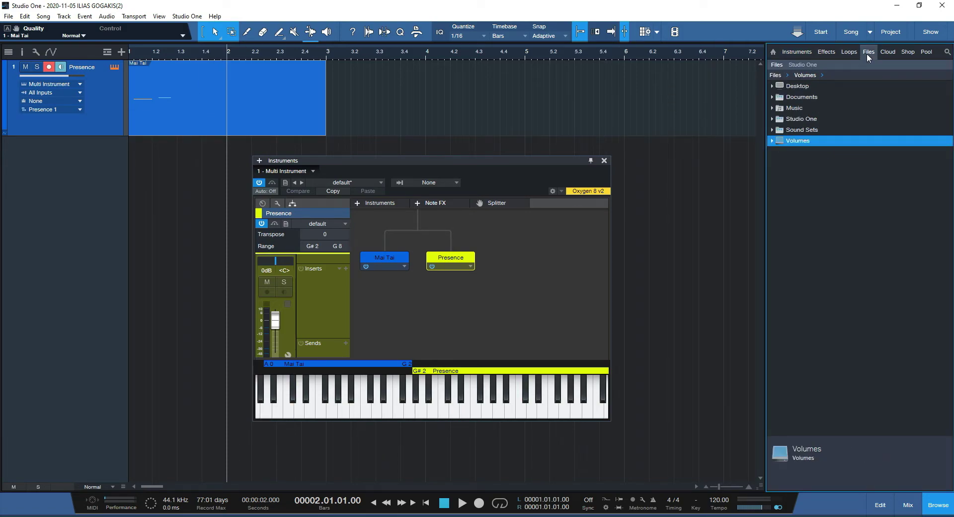
click(852, 53)
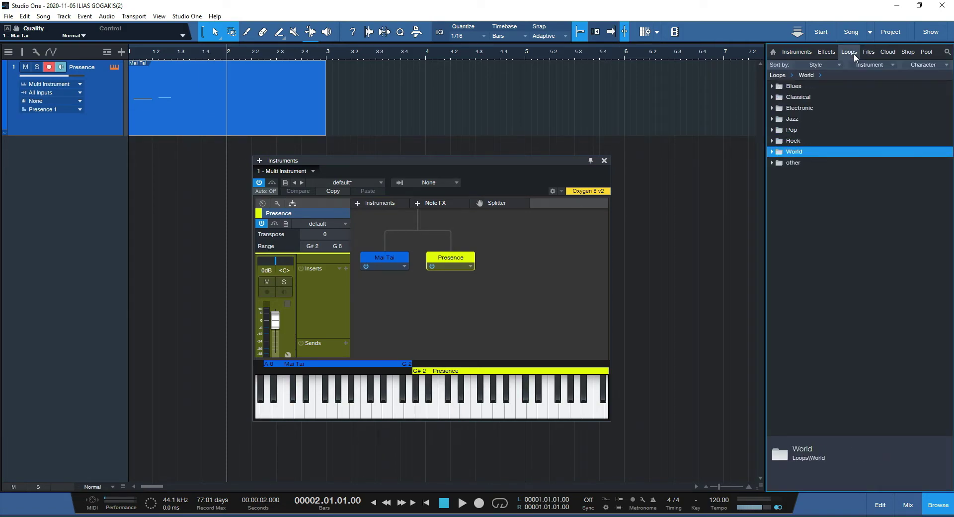
double_click(780, 153)
double_click(778, 163)
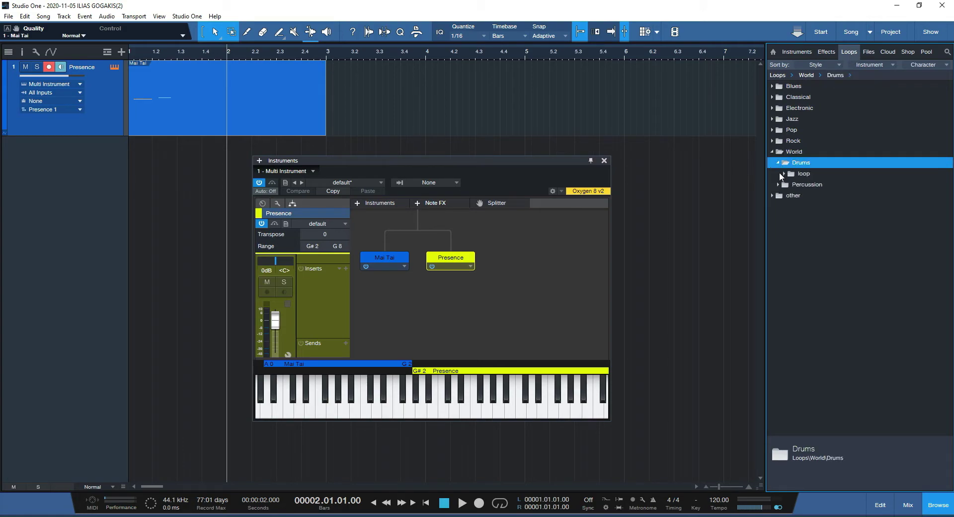
double_click(783, 175)
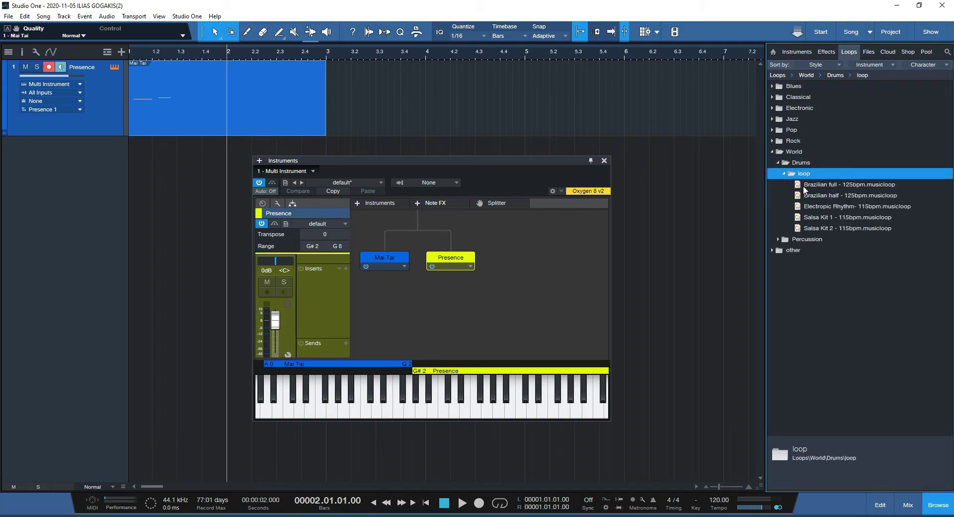
key(Delete)
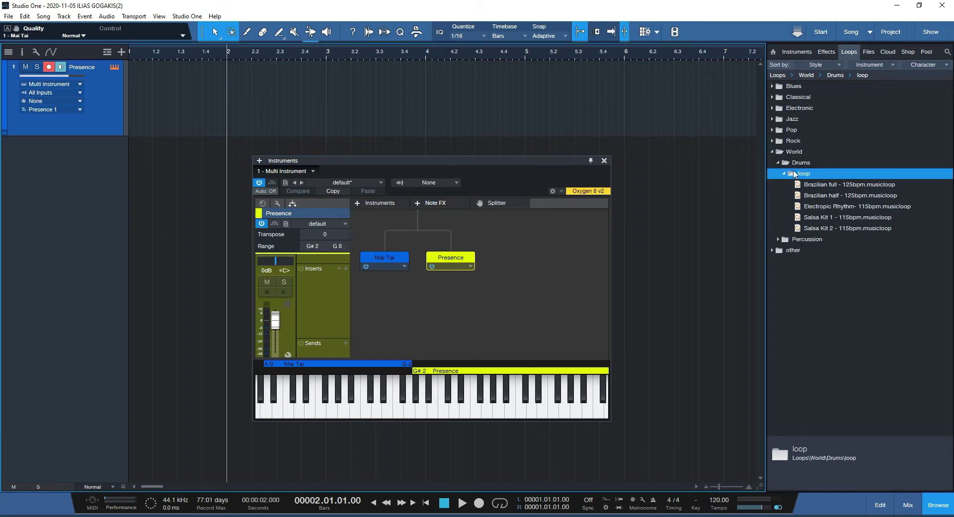
- Look through the Rock percussion loops and collapse the Rock folder
double_click(775, 151)
double_click(771, 141)
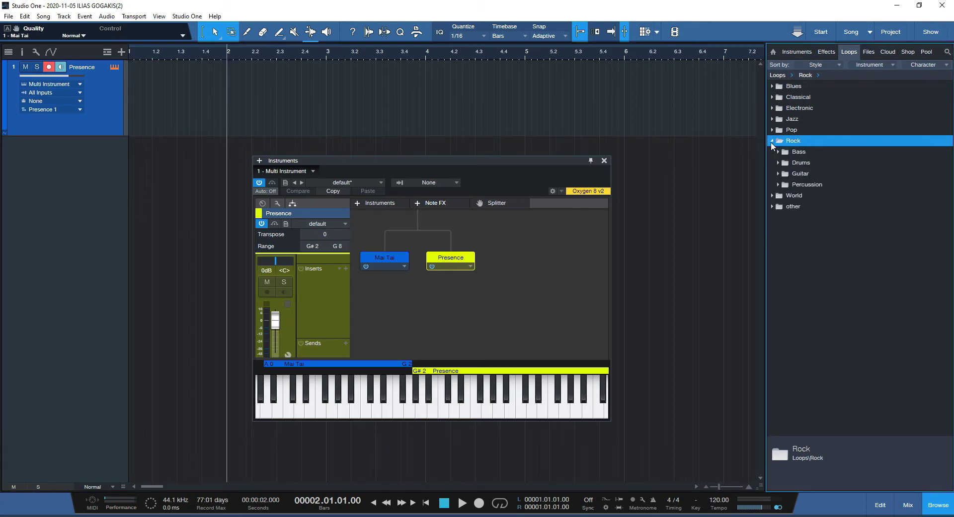
double_click(778, 184)
double_click(787, 196)
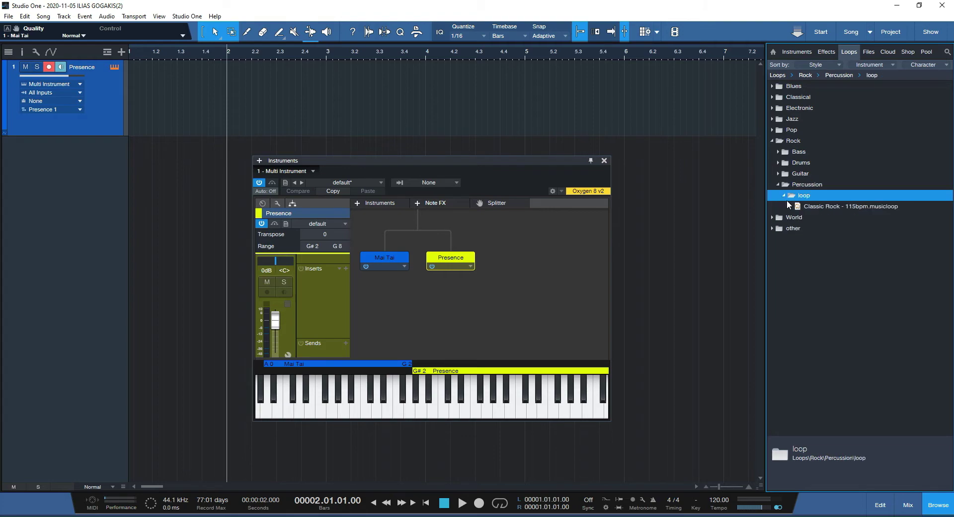
double_click(774, 141)
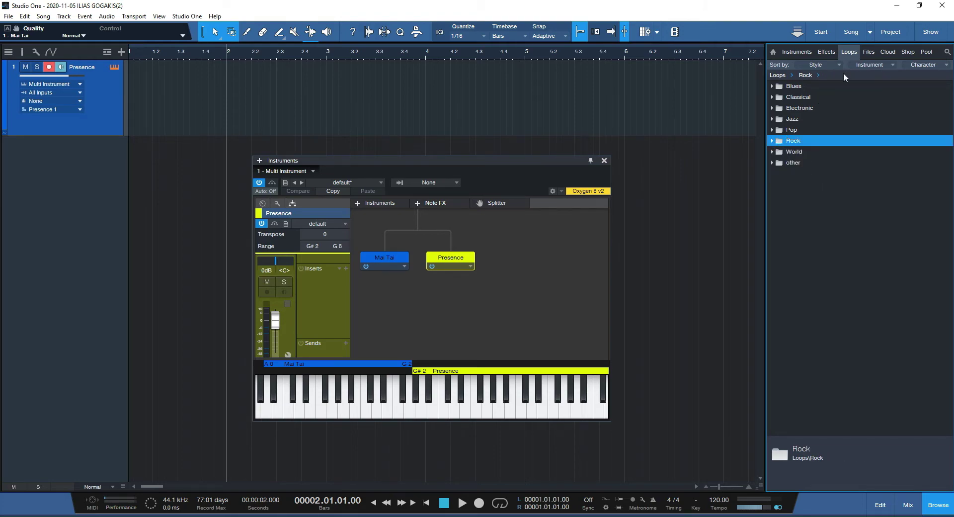
- Browse the files on Disk 1 (D:) through LOOPS - SAMPLES, MIDI, VANDALISM and Progress to the contents of Vandalism_Progress_(PACK)
click(867, 53)
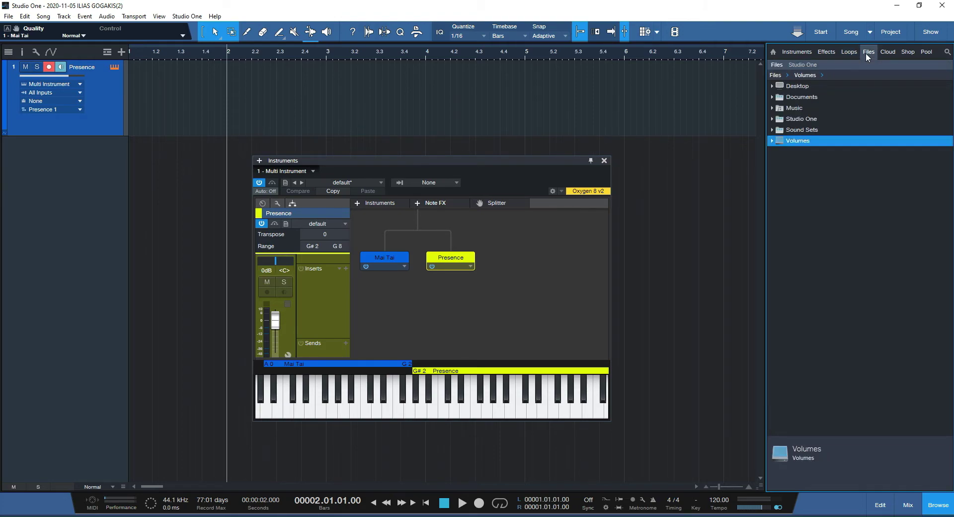
click(771, 141)
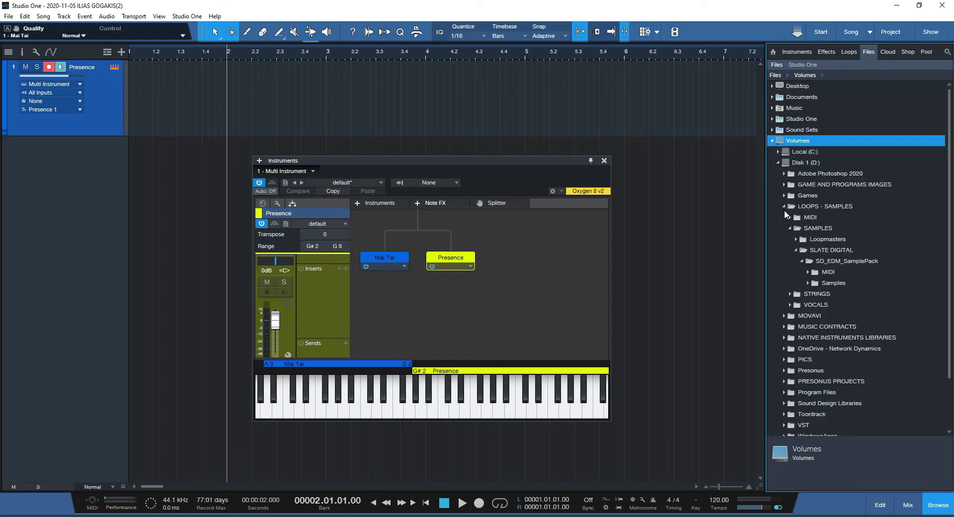
double_click(791, 220)
click(795, 229)
click(797, 229)
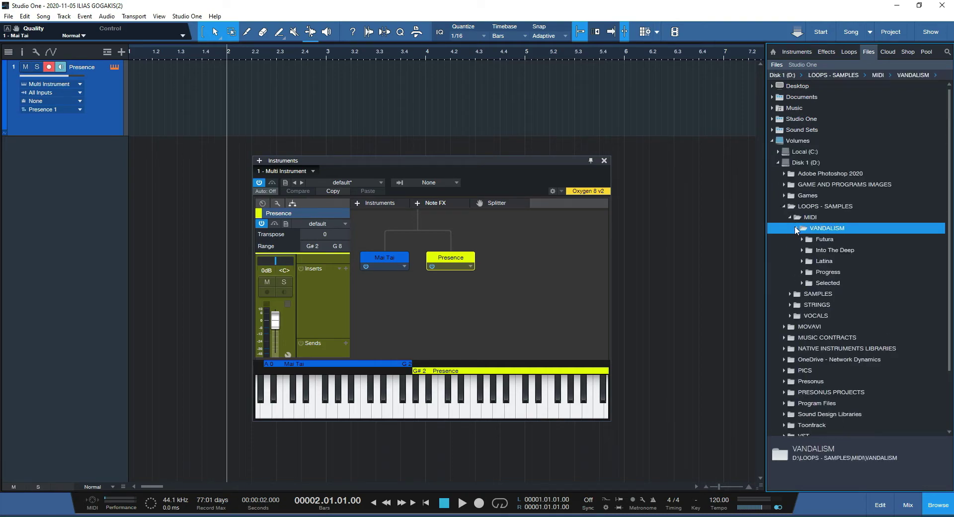
click(802, 272)
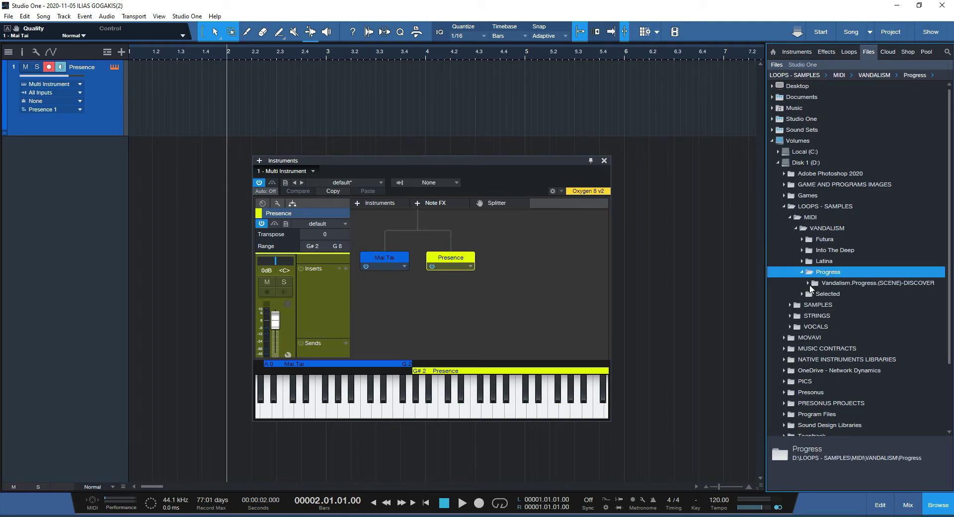
click(810, 284)
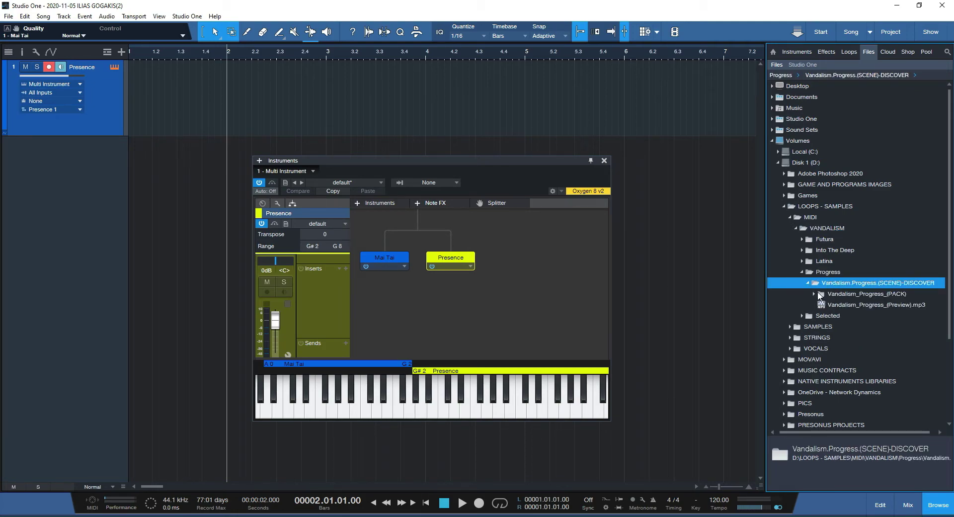
click(815, 293)
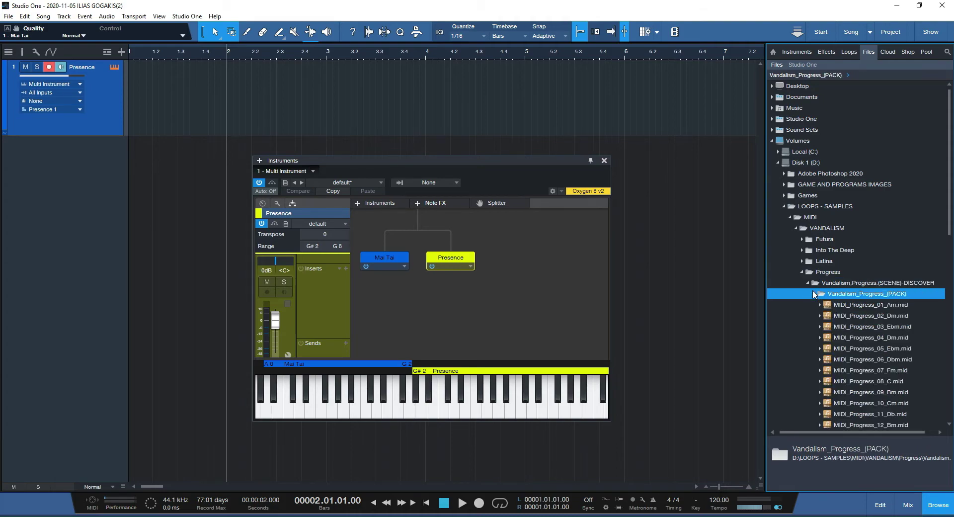
- Place MIDI_Progress_01_Am.mid at bar 1 on the multi instrument track, collapse the Volumes folder and briefly play the part
drag(838, 309, 135, 88)
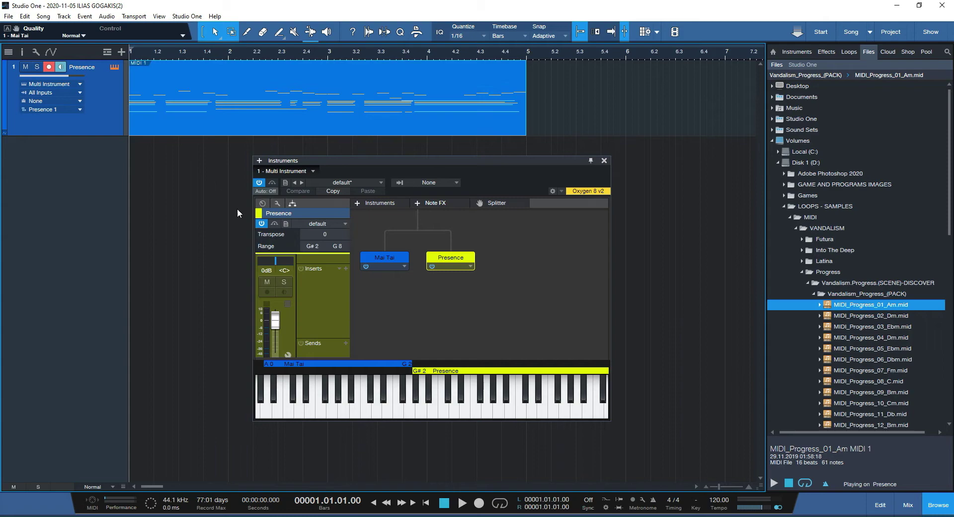
click(776, 142)
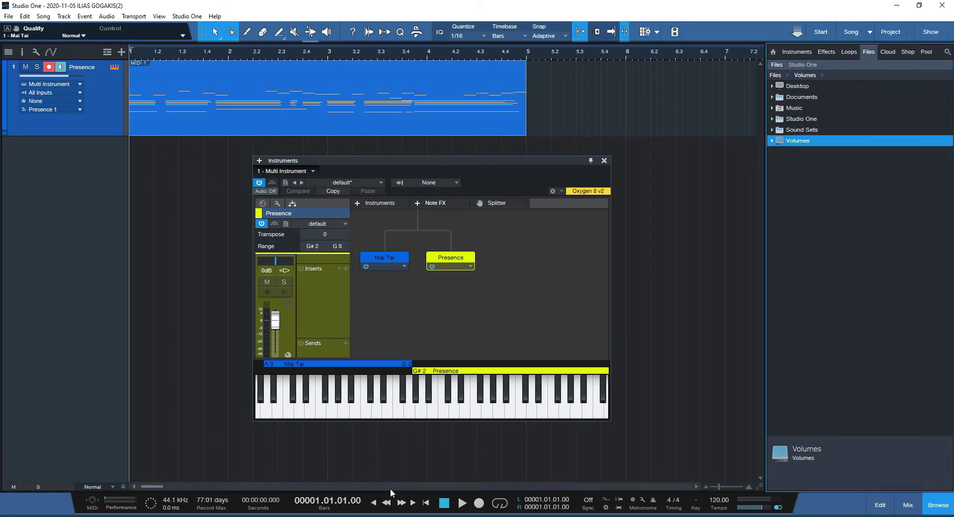
key(space)
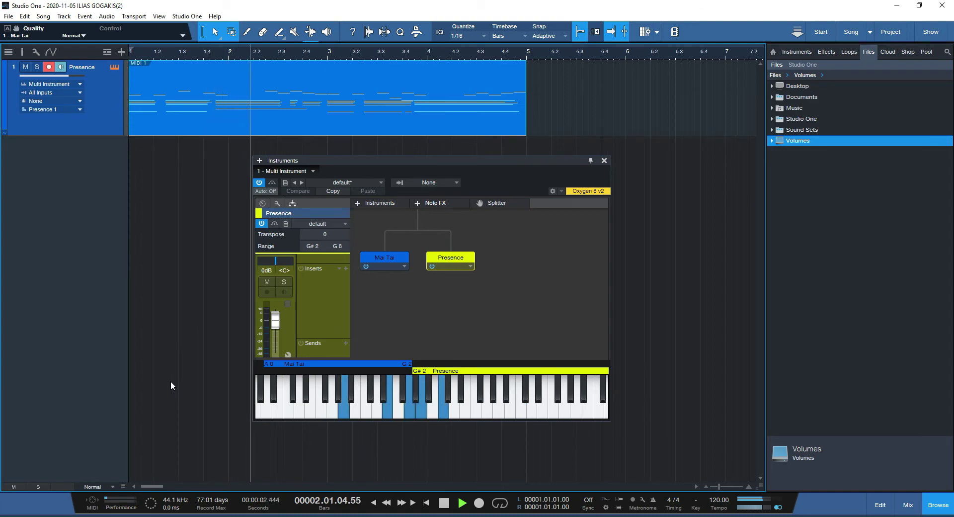
key(space)
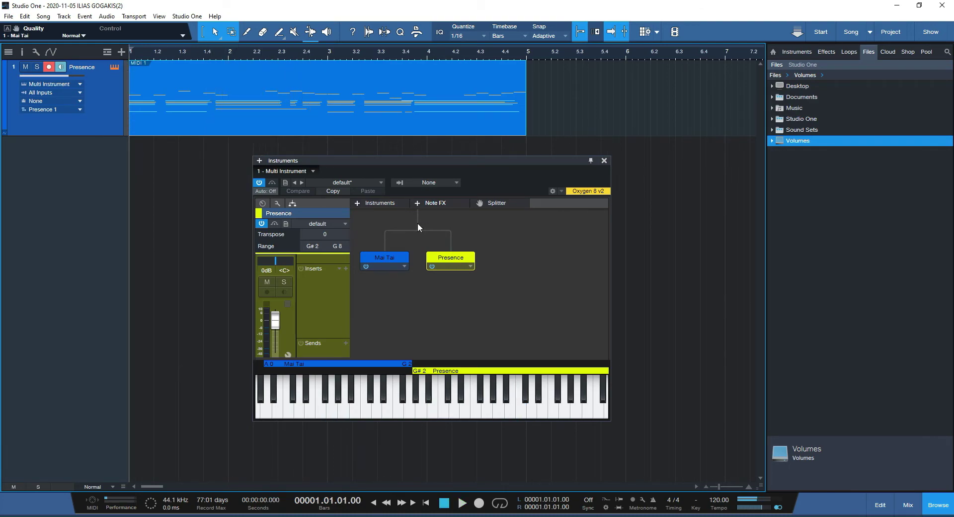
- Load the Full B3 preset from the Artist Instruments keyboards into Presence and audition it with a few notes
double_click(464, 264)
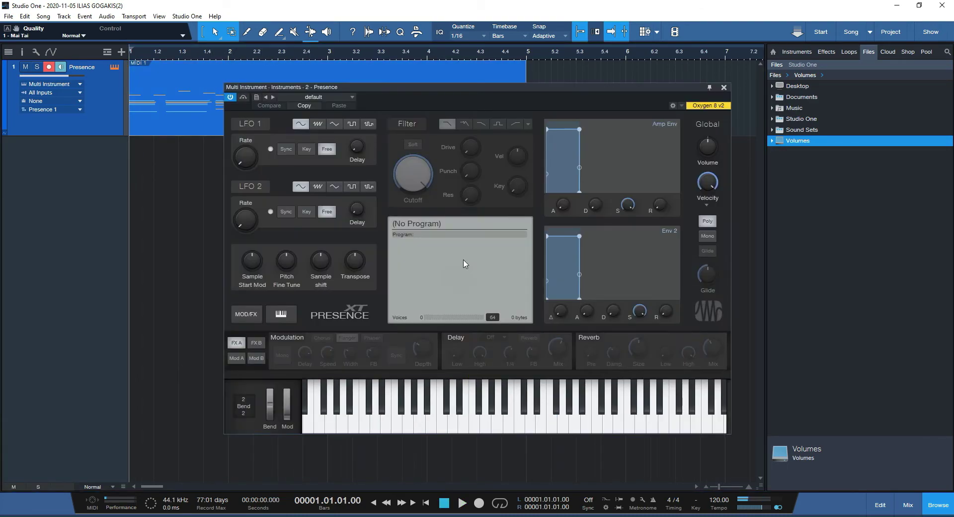
click(320, 99)
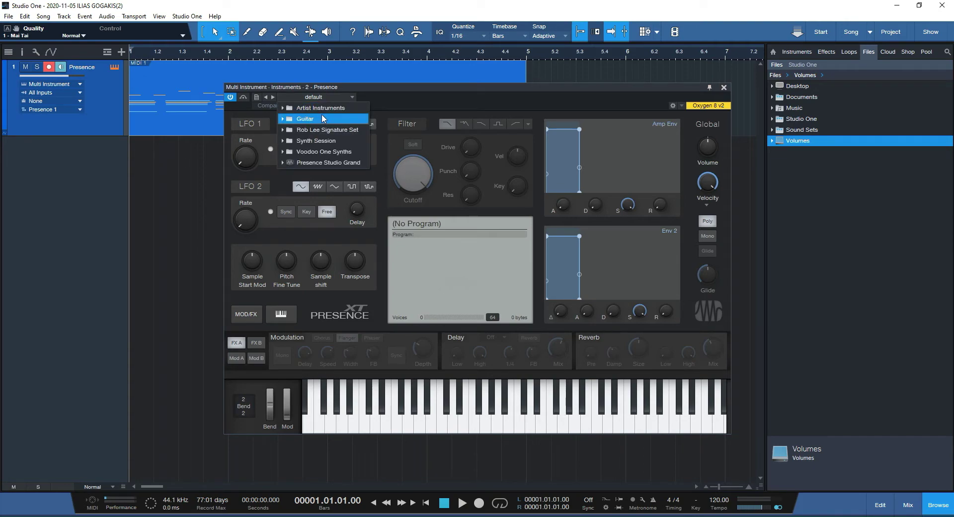
click(385, 103)
click(327, 97)
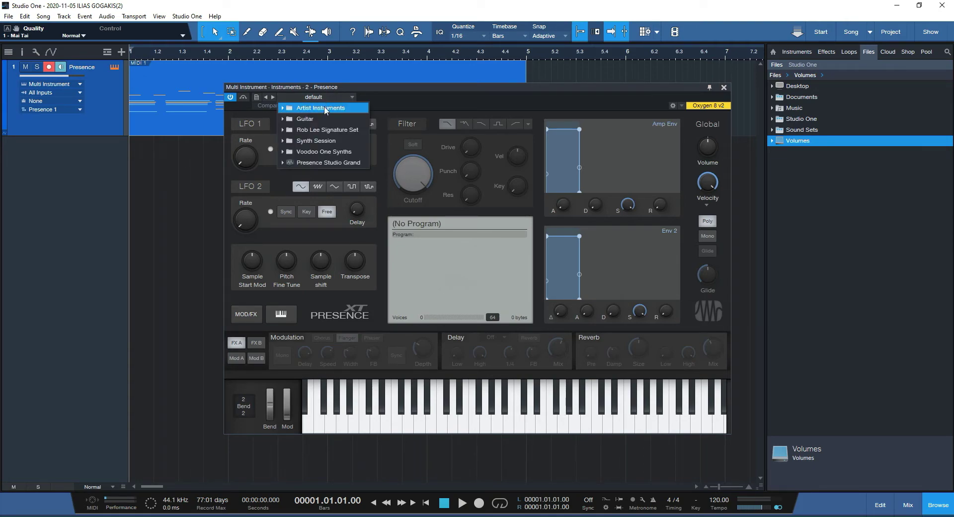
click(322, 109)
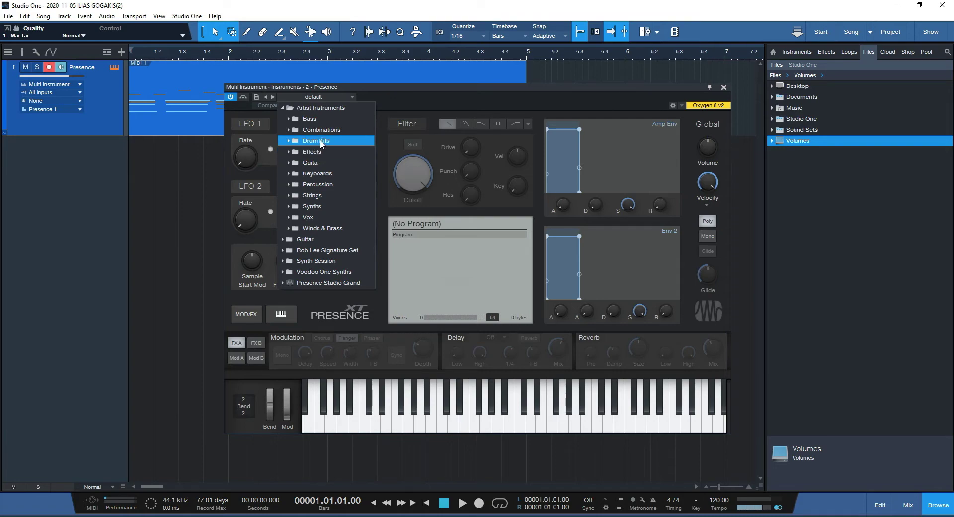
click(328, 174)
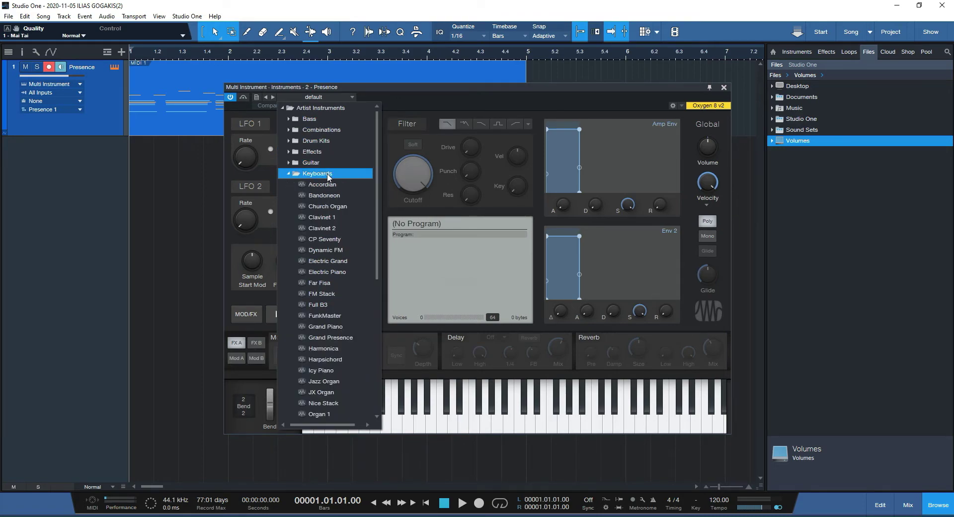
click(341, 303)
click(462, 429)
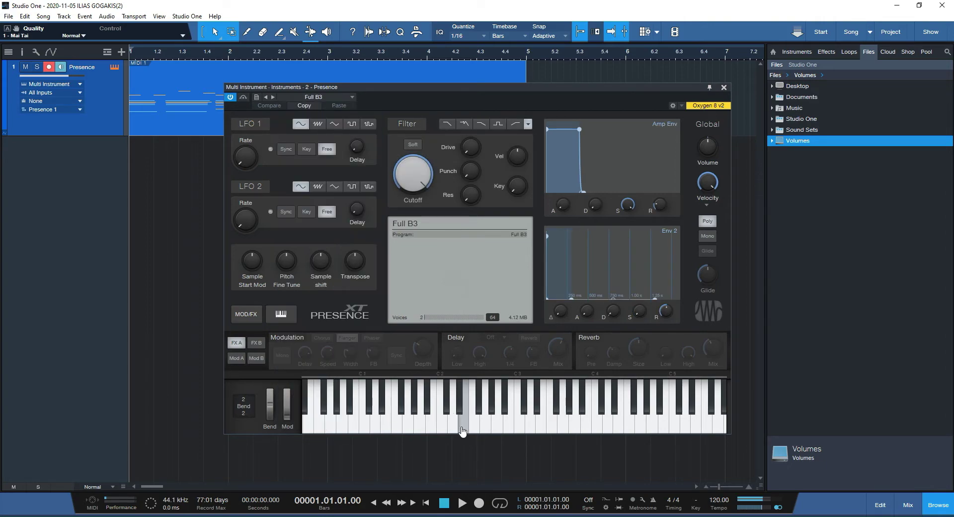
drag(462, 431, 497, 429)
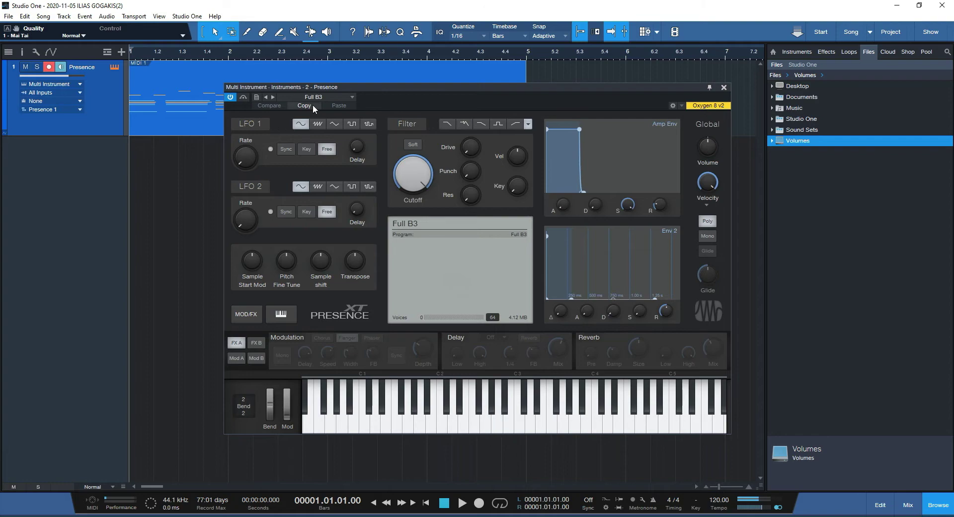
- Open the MIDI part in the note editor and move the Presence and multi instrument windows clear of the track
drag(331, 88, 433, 186)
drag(341, 162, 195, 171)
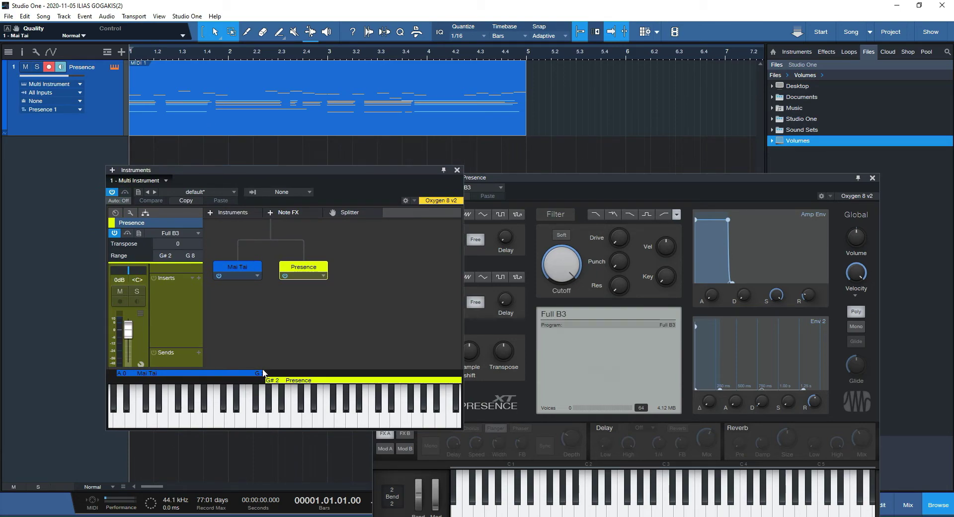
double_click(152, 112)
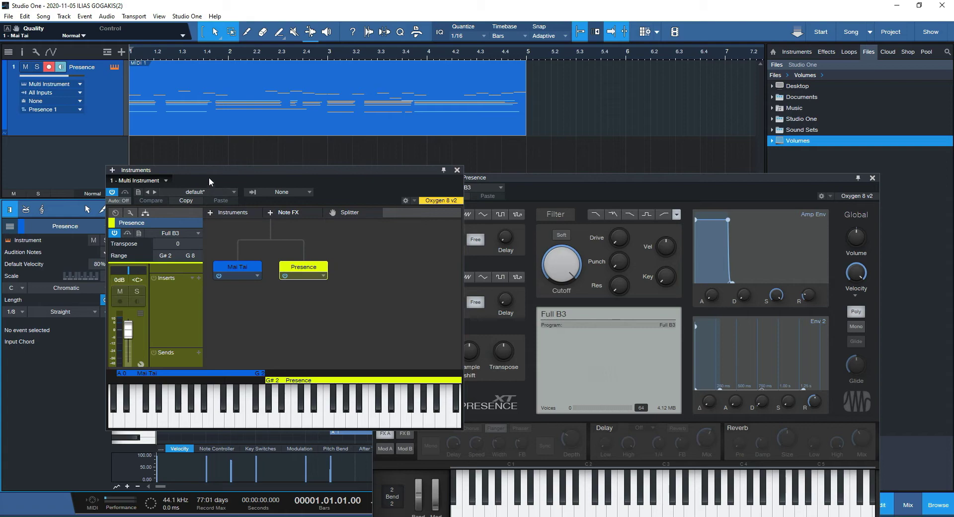
mouse_move(209, 178)
mouse_down()
mouse_move(246, 156)
mouse_move(351, 130)
mouse_up()
- Play the MIDI part twice from the start to hear the keyboard split between Mai Tai and Presence
key(space)
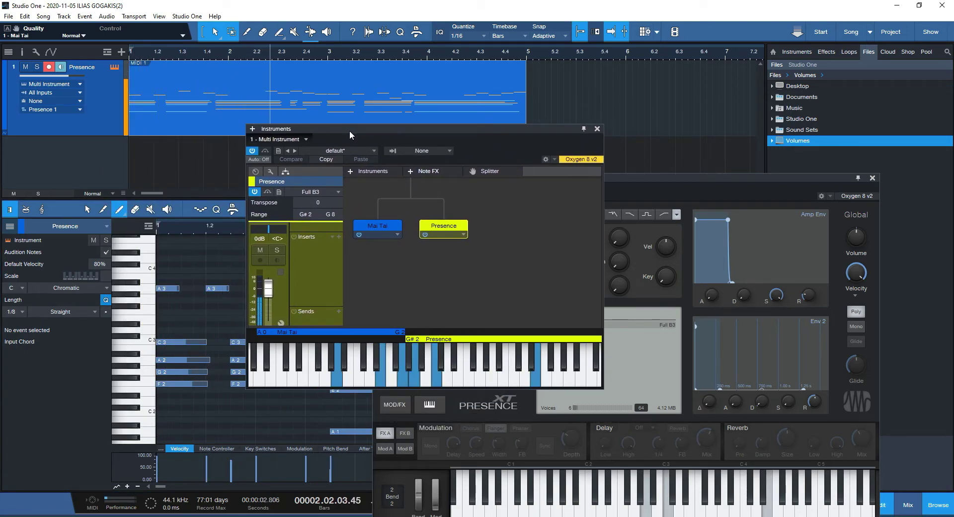
key(space)
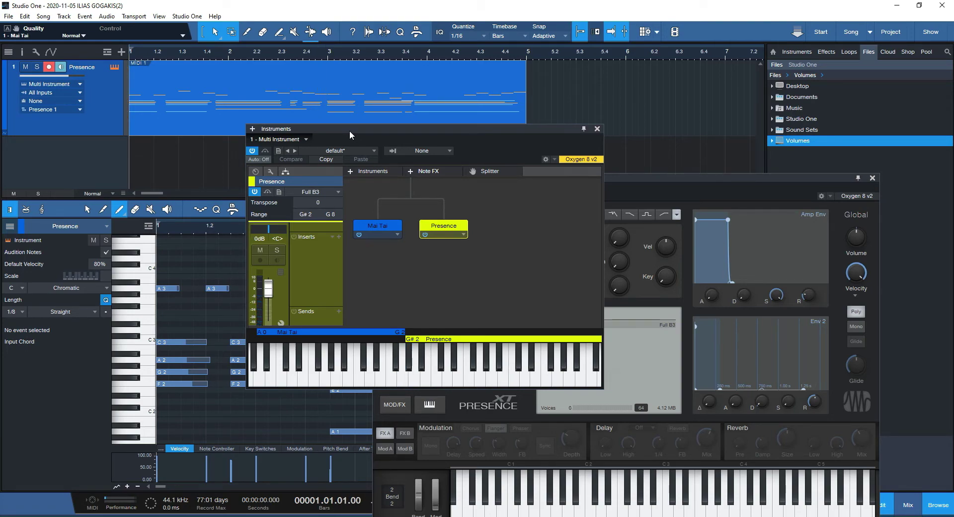
key(space)
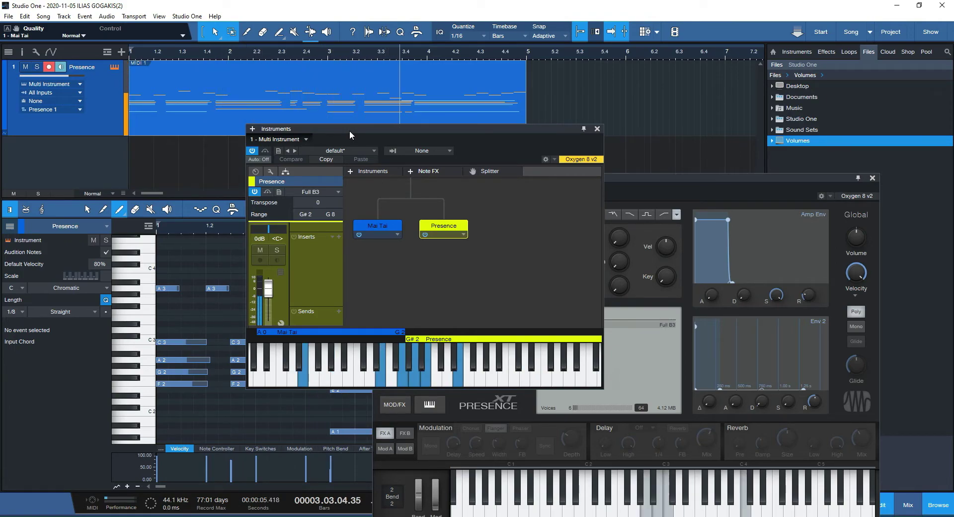
key(space)
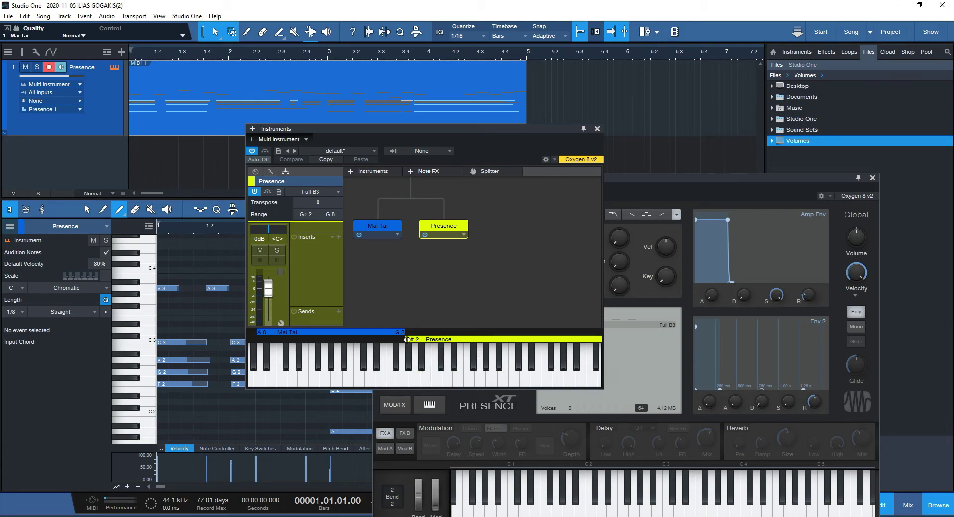
- Layer both instruments by extending Presence to G 0–G 8 and Mai Tai to G 0–C# 5, and play the part
drag(406, 338, 250, 340)
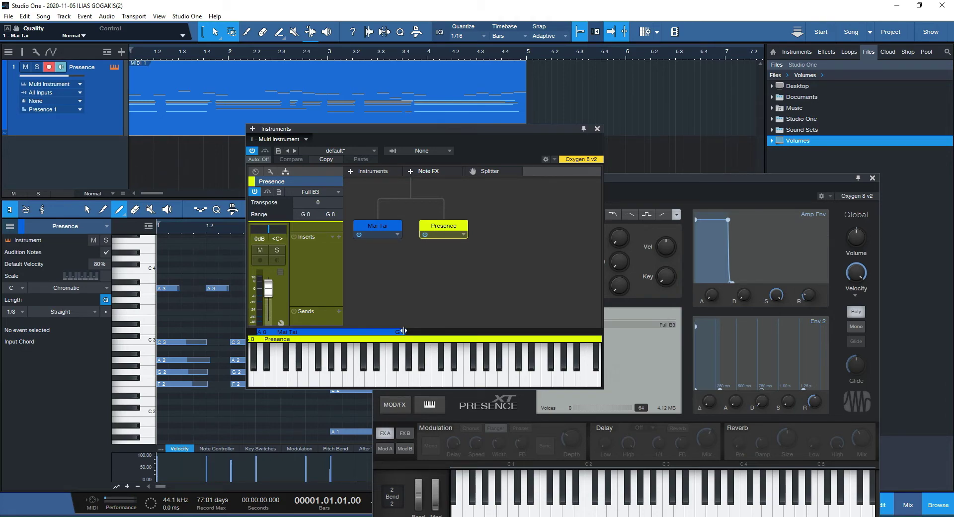
drag(404, 331, 597, 326)
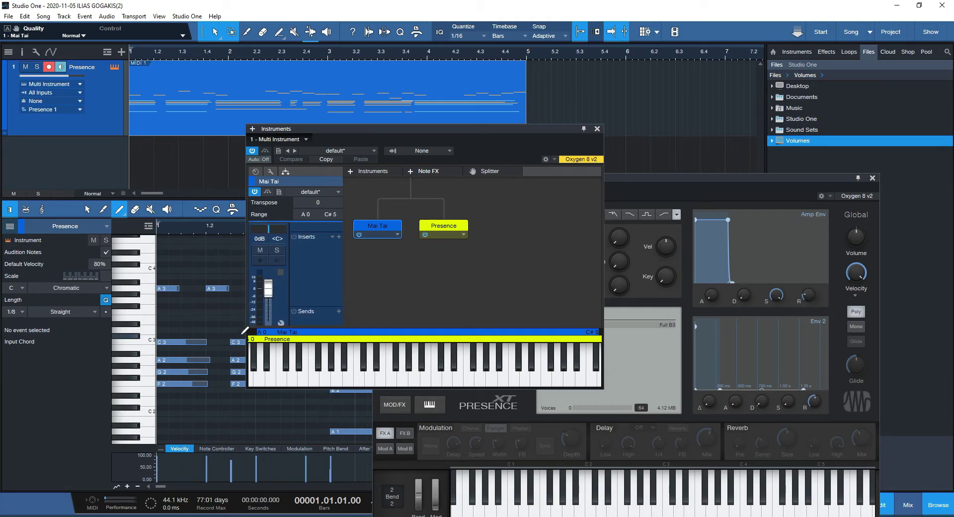
drag(259, 332, 248, 332)
key(space)
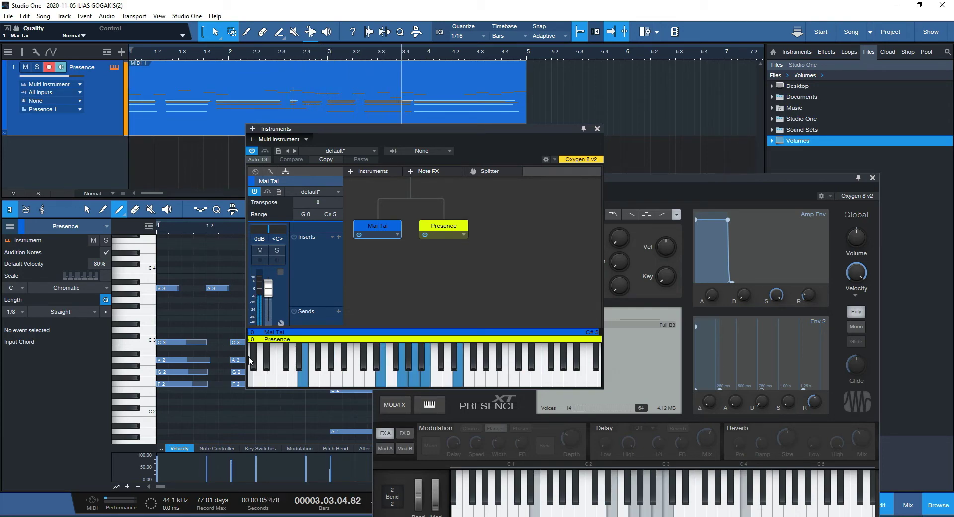
key(space)
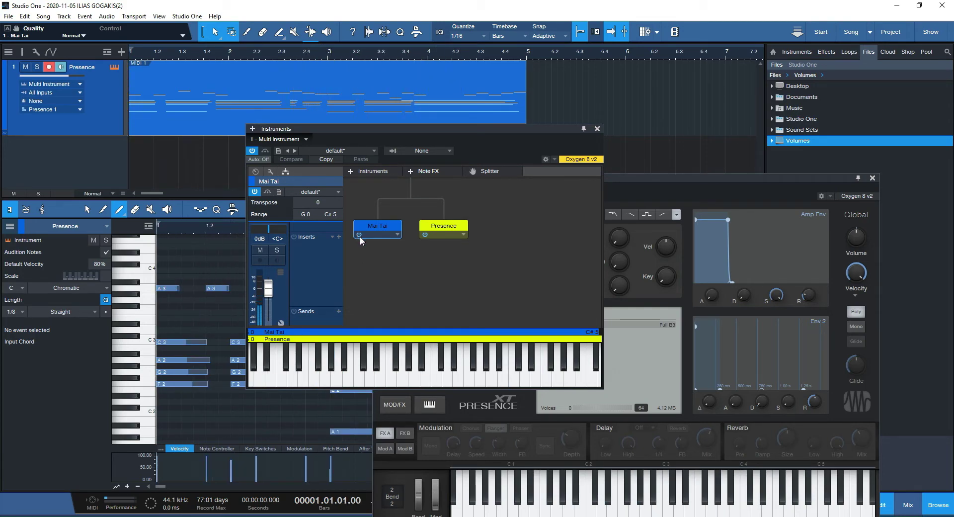
- Separate the key ranges again, ending Mai Tai at F# 2 and starting Presence at C# 3
drag(598, 332, 404, 332)
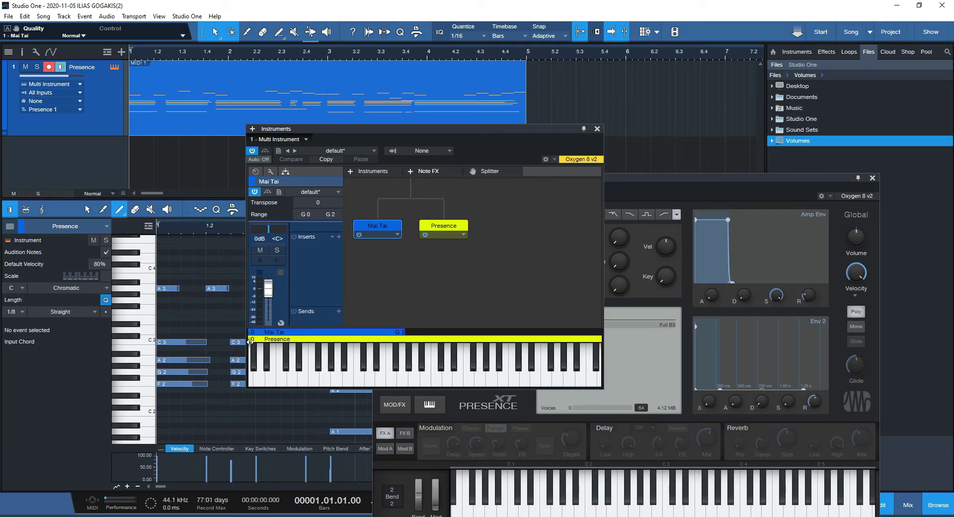
drag(251, 340, 395, 335)
click(403, 332)
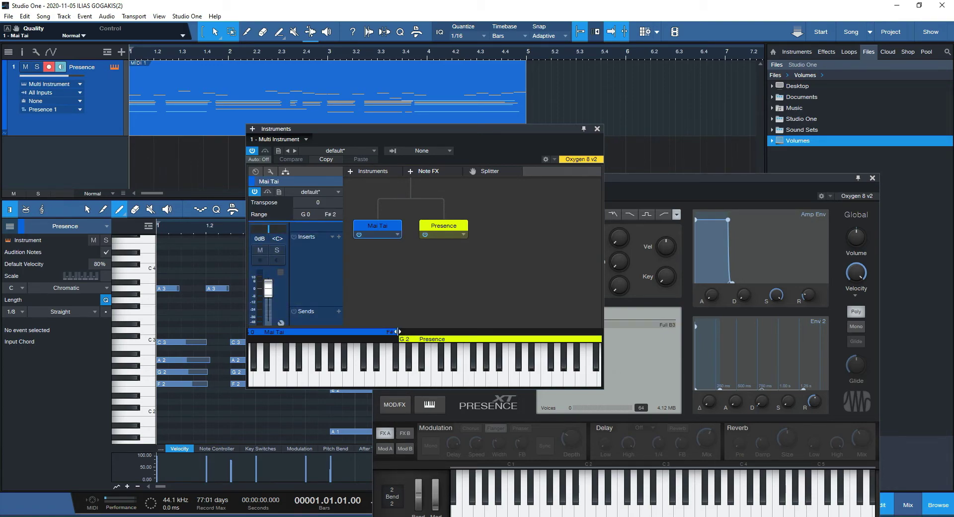
mouse_move(402, 338)
mouse_down()
mouse_move(440, 340)
mouse_move(393, 334)
mouse_up()
click(404, 332)
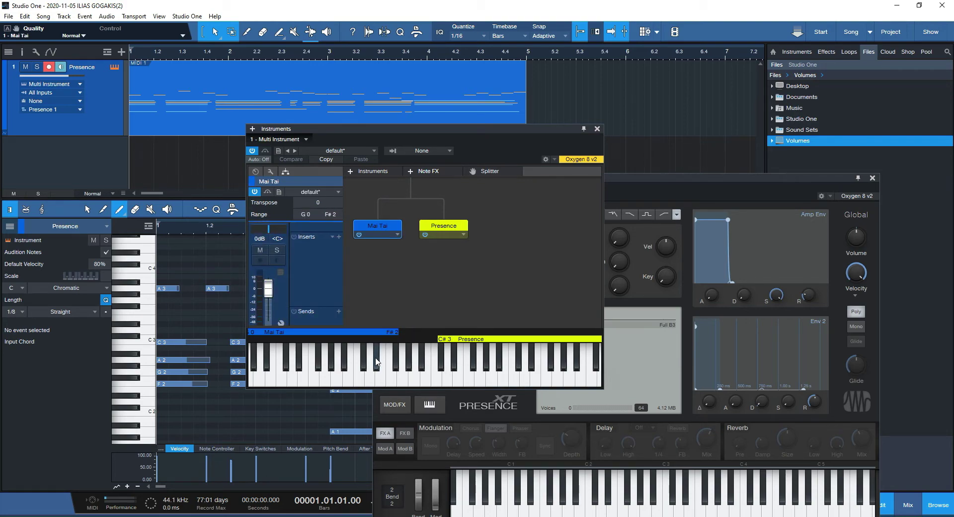
- Play the part while raising the lower limit of Presence to D 3 and extending Mai Tai's upper limit to C# 3
key(space)
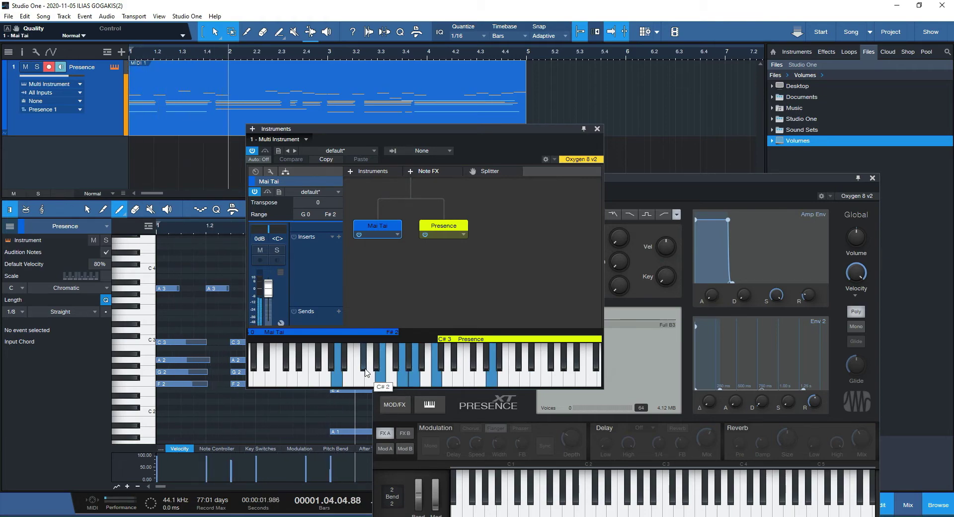
drag(438, 339, 447, 339)
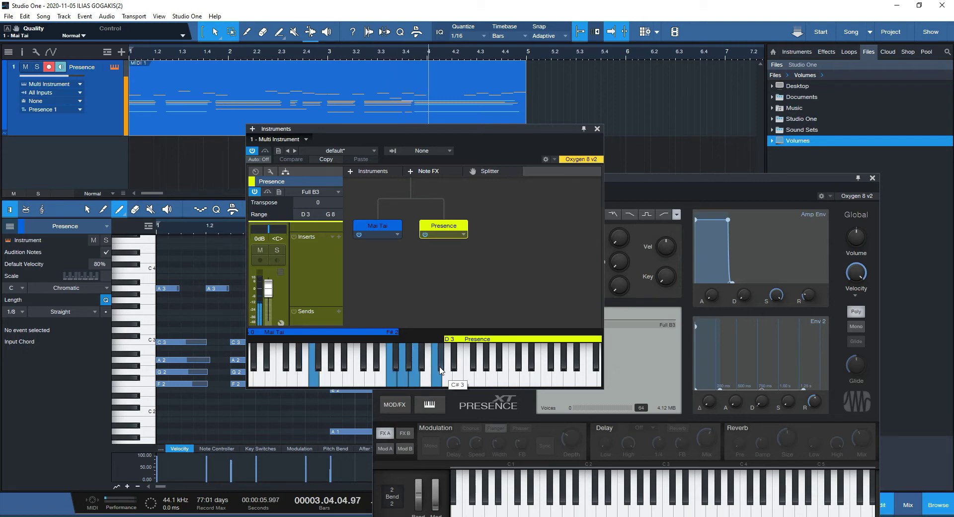
key(space)
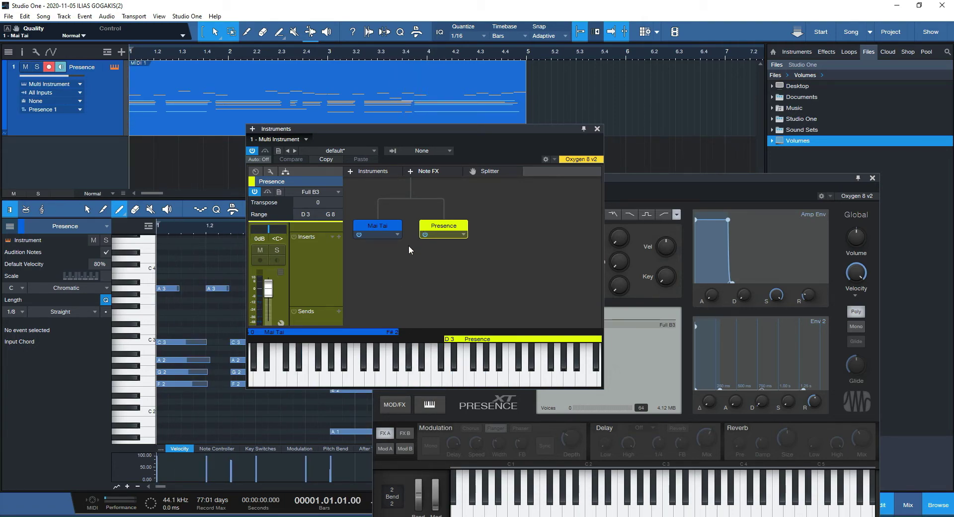
key(space)
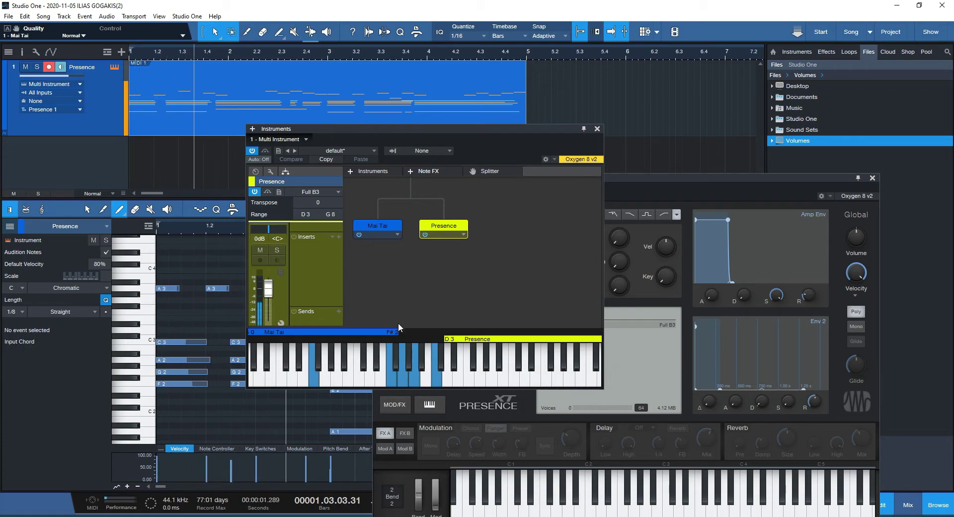
drag(397, 332, 443, 332)
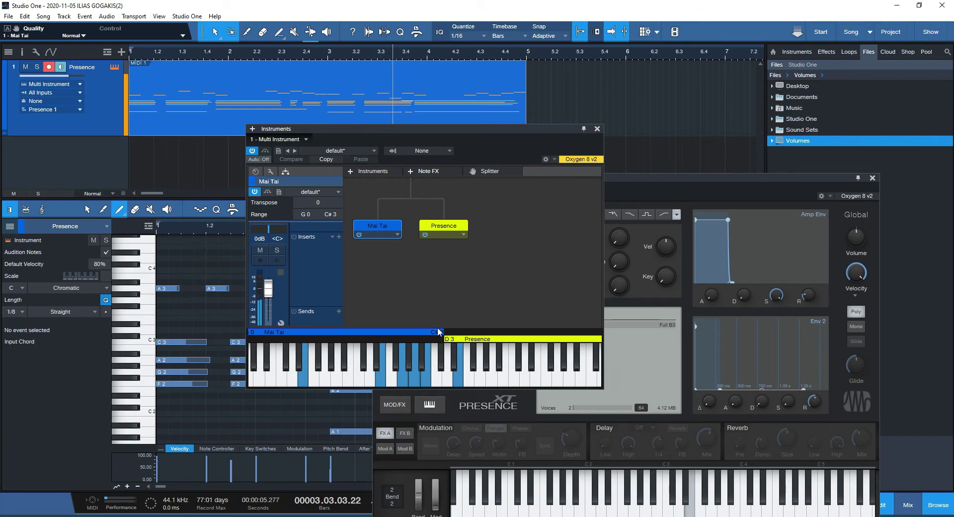
- End Mai Tai's range at D# 2 and start Presence at E 2 during playback, stop, and raise Presence's start to F# 3
drag(441, 331, 378, 332)
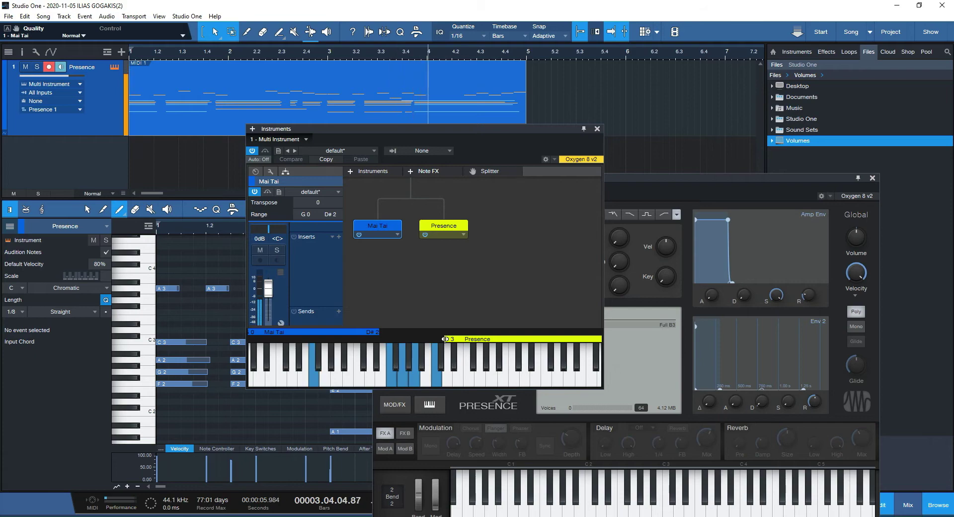
drag(443, 339, 380, 342)
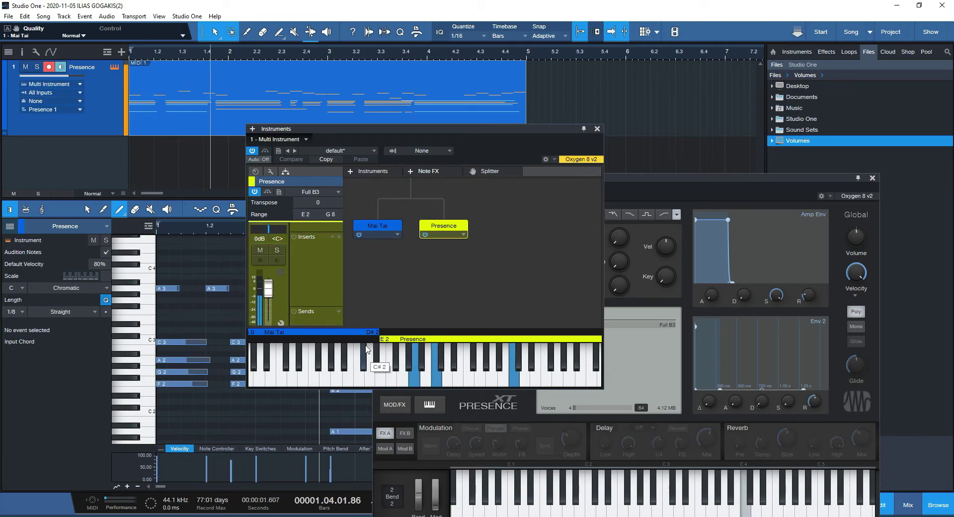
key(space)
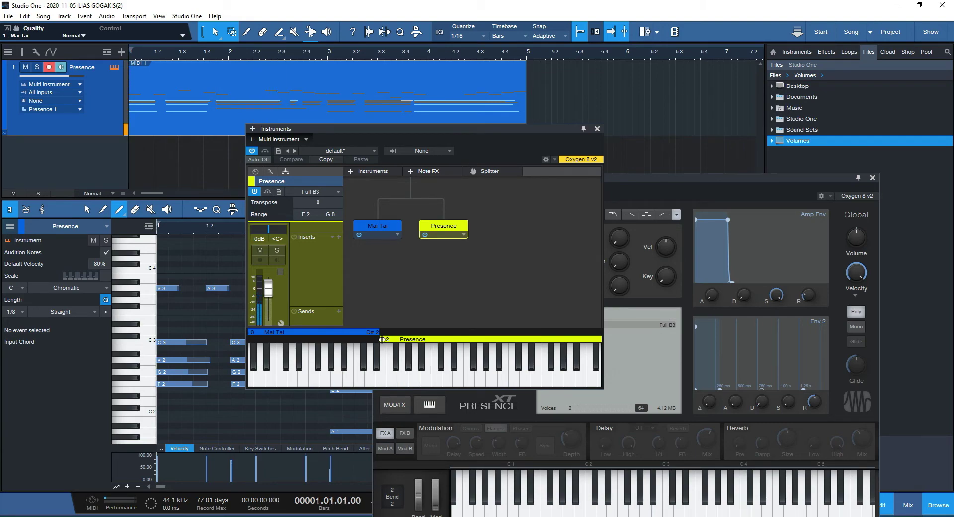
drag(382, 339, 472, 340)
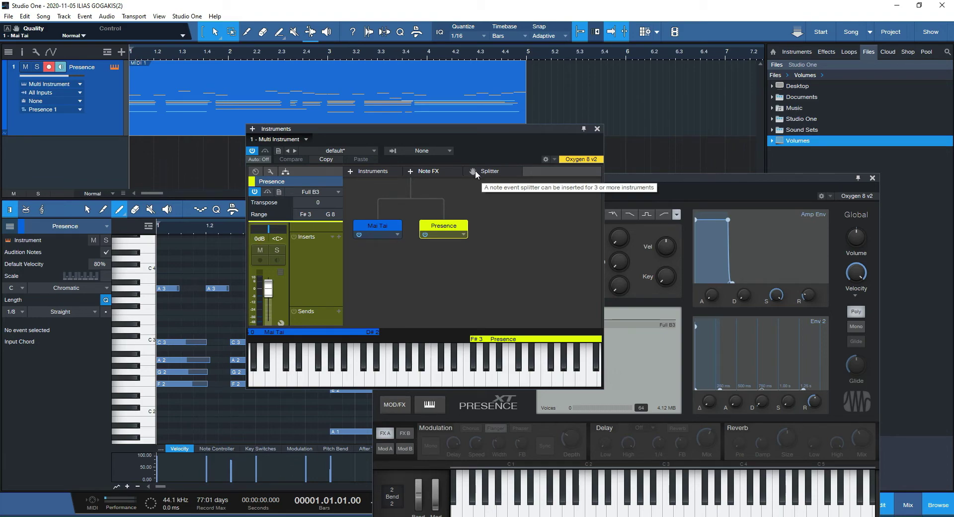
- Add the PreSonus Mojito synth to the multi instrument as a third instrument and close its editor
click(415, 171)
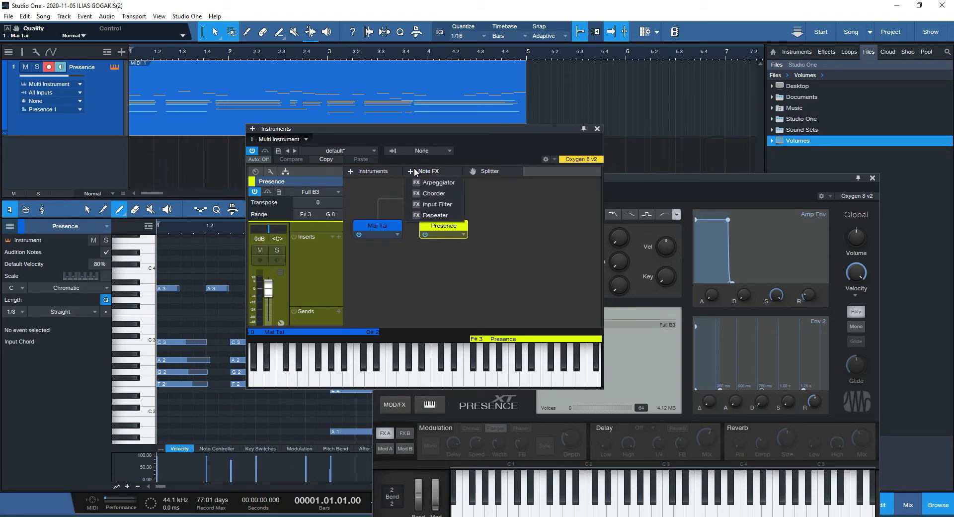
click(382, 174)
click(375, 243)
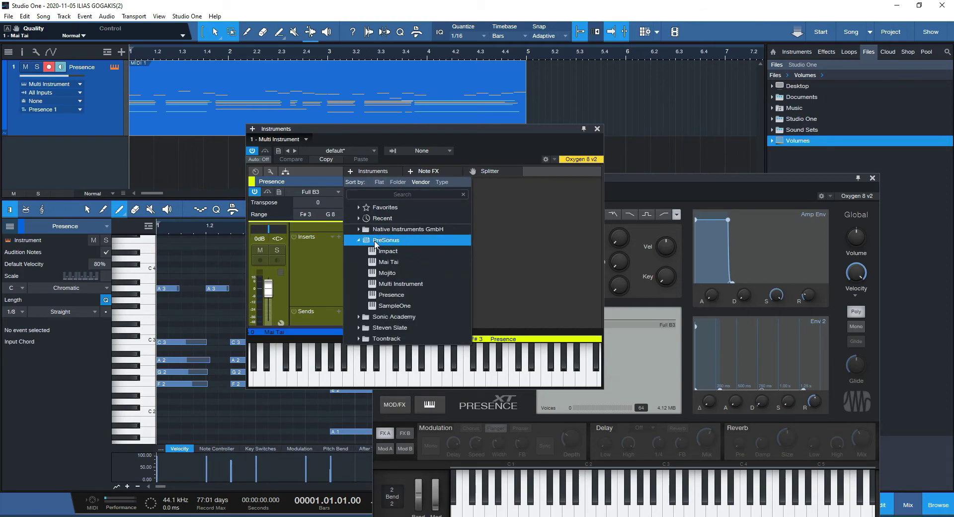
click(388, 273)
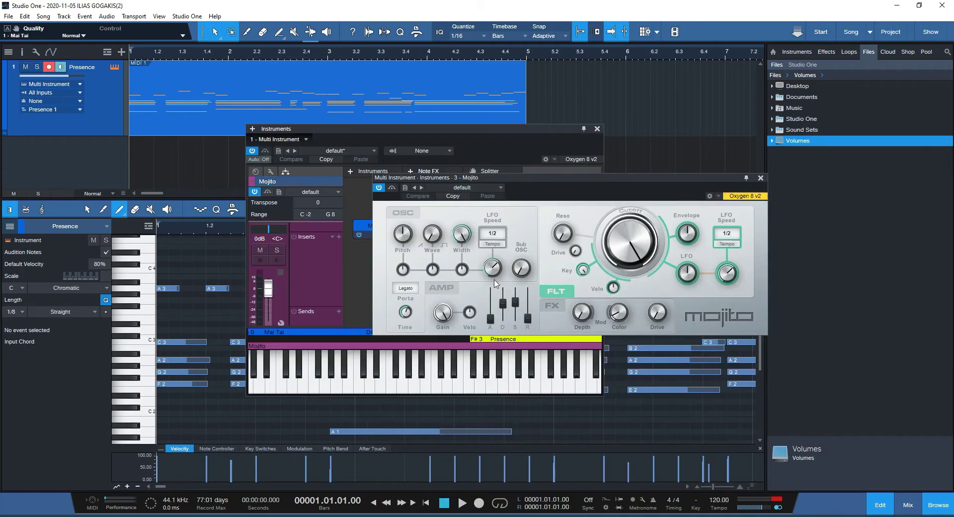
click(759, 178)
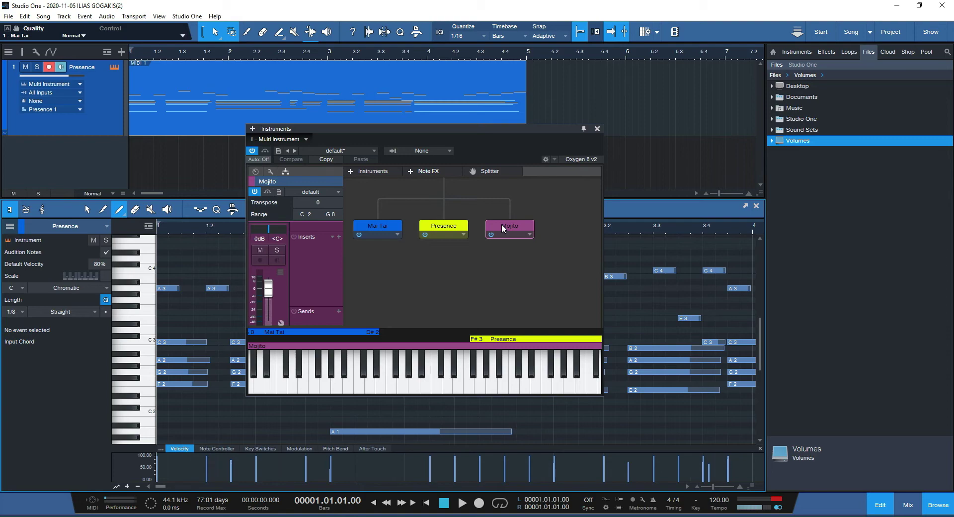
- Insert a note splitter that feeds Presence and Mojito, and select it
click(489, 170)
drag(488, 183, 447, 215)
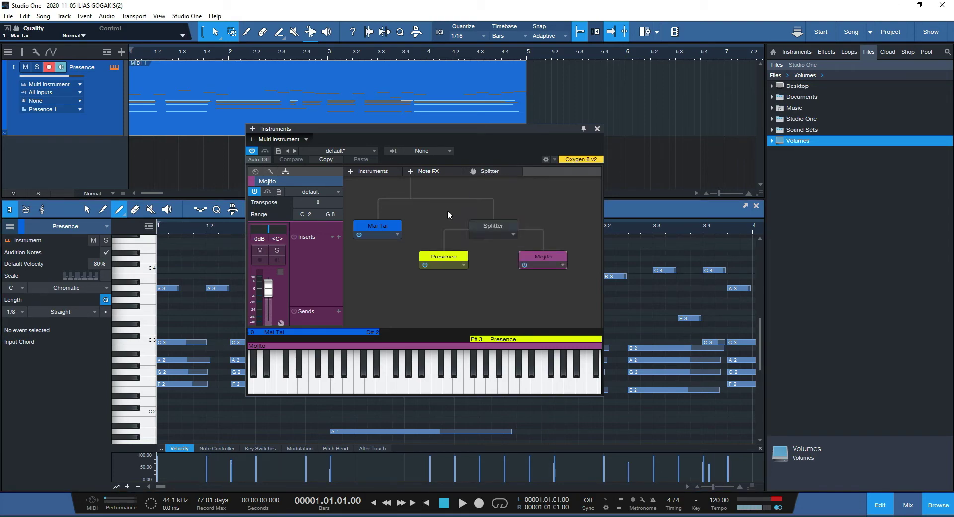
right_click(514, 233)
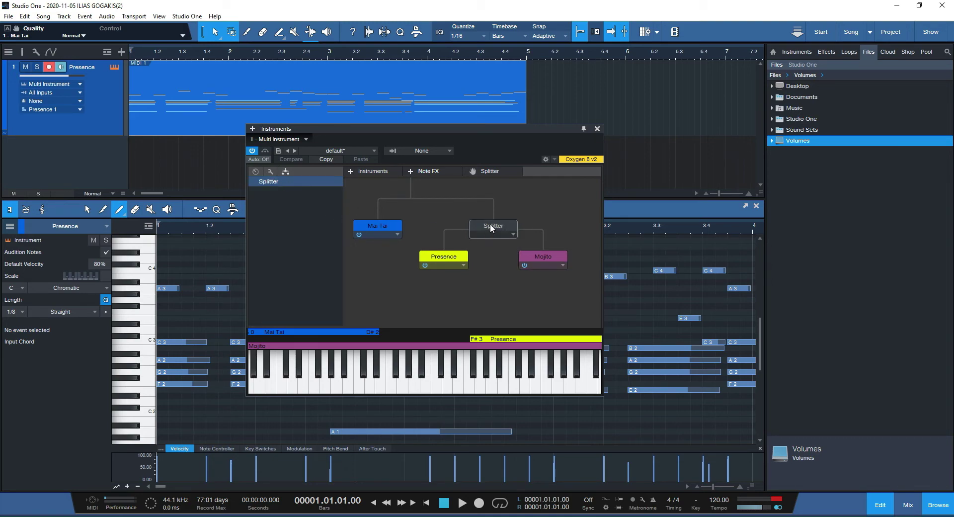
- Set Mojito's key range to E 2–F 3, filling the gap between Mai Tai and Presence
click(447, 346)
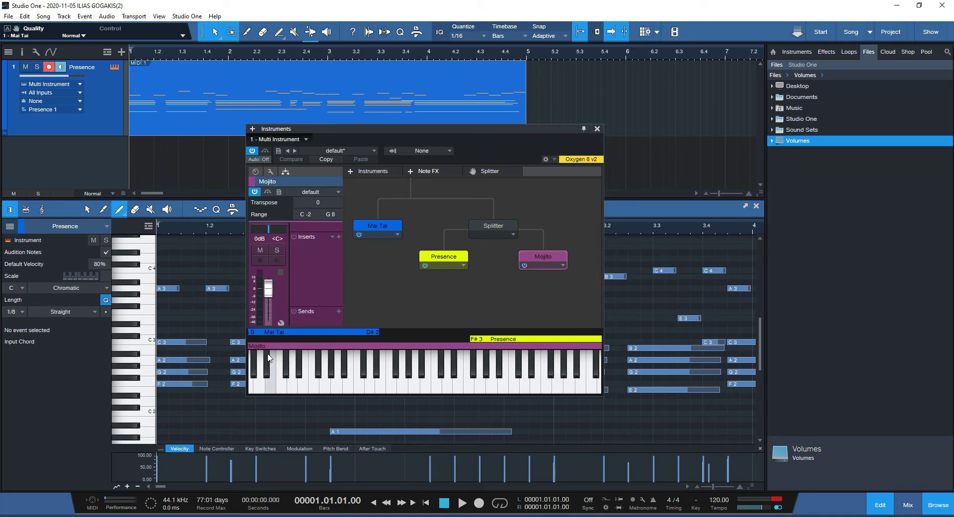
drag(250, 342, 381, 336)
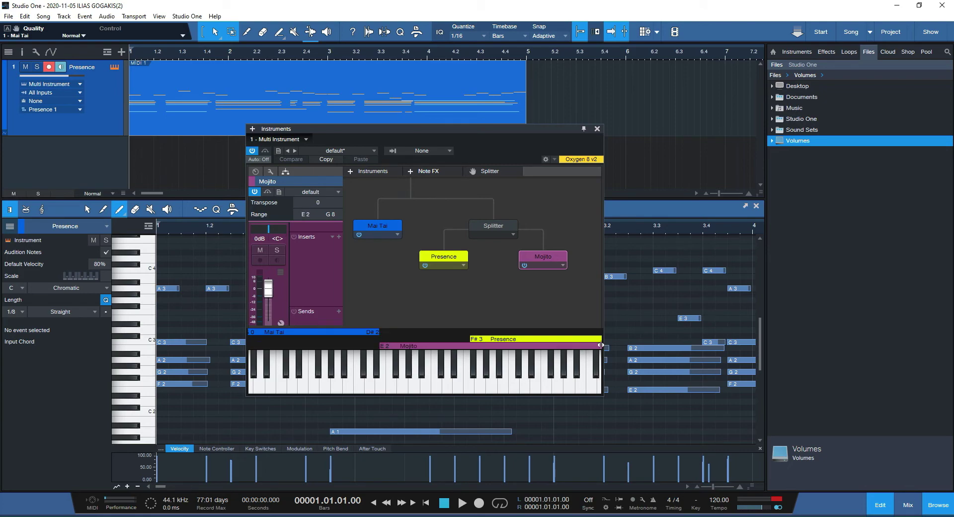
drag(599, 346, 467, 359)
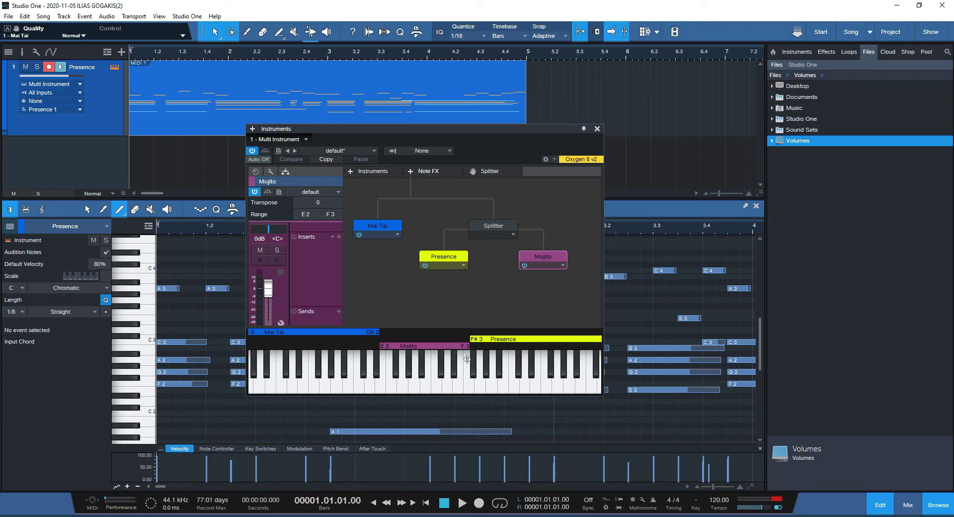
- Delete the splitter from the multi instrument and play the part through all three instruments
click(497, 227)
key(Delete)
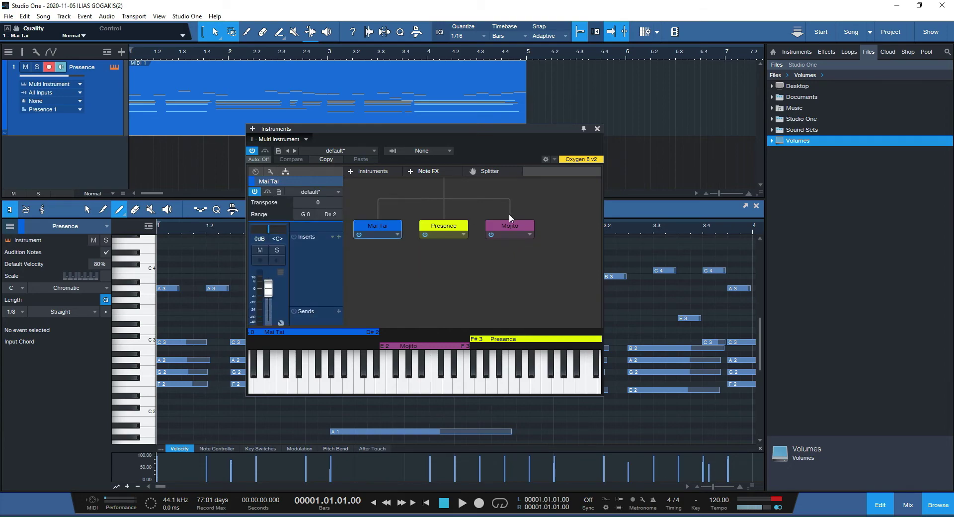
key(space)
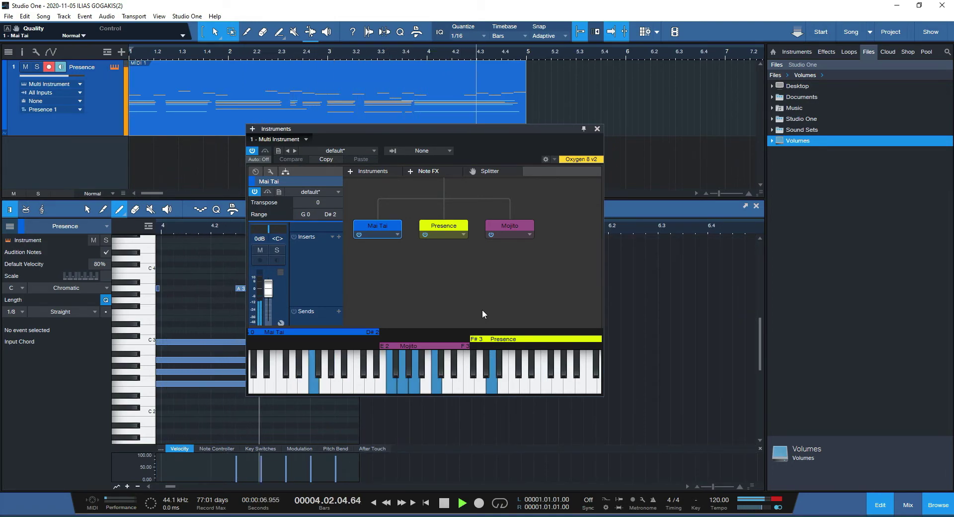
key(space)
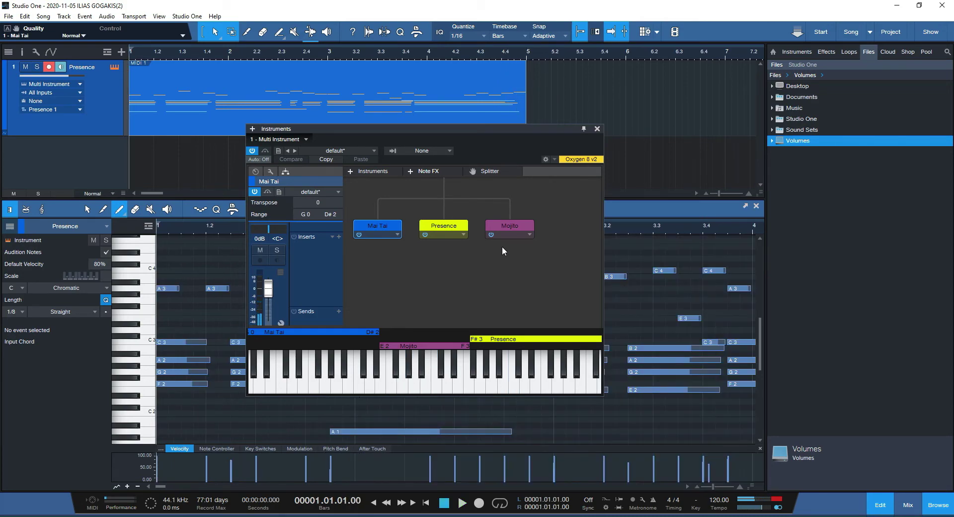
- Put a splitter back ahead of Presence and Mojito and close the multi instrument window
drag(491, 172, 542, 259)
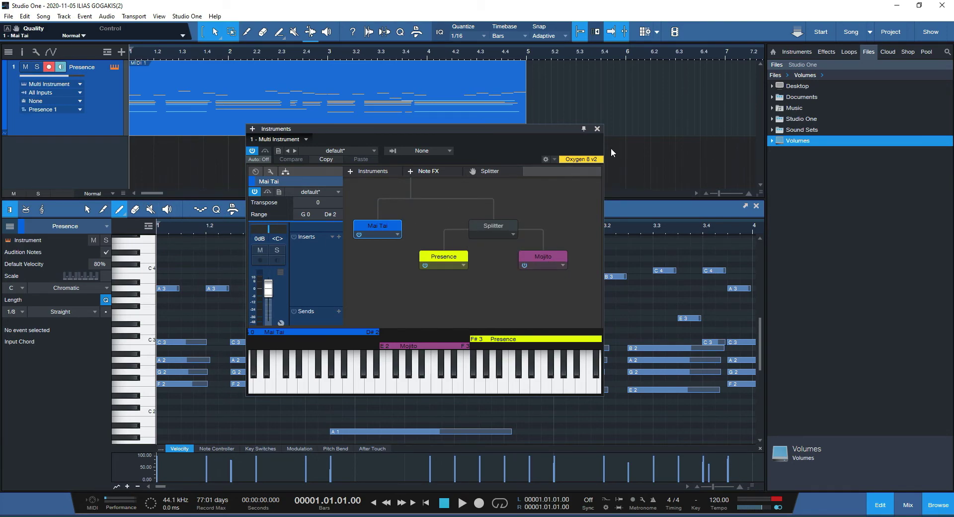
click(596, 128)
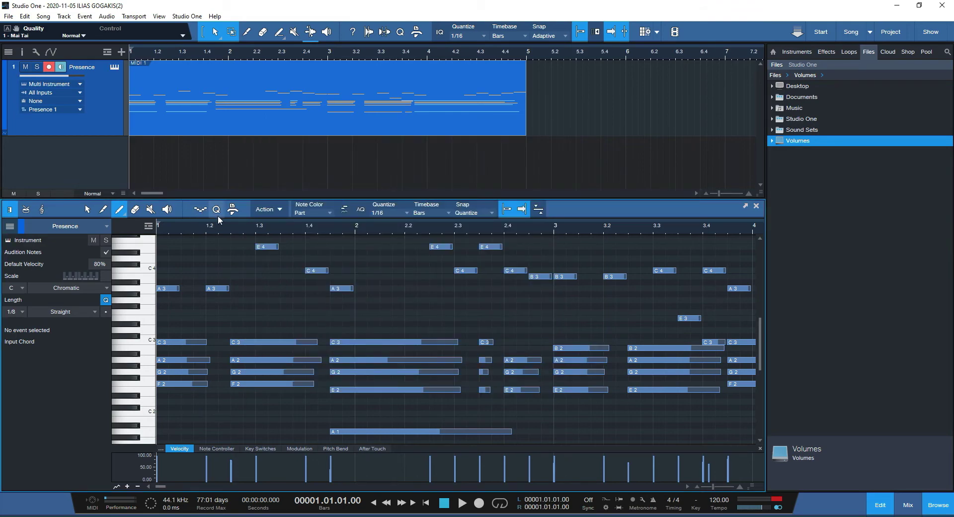
- Show the mixer and insert a PreSonus Compressor on the Presence channel
key(F3)
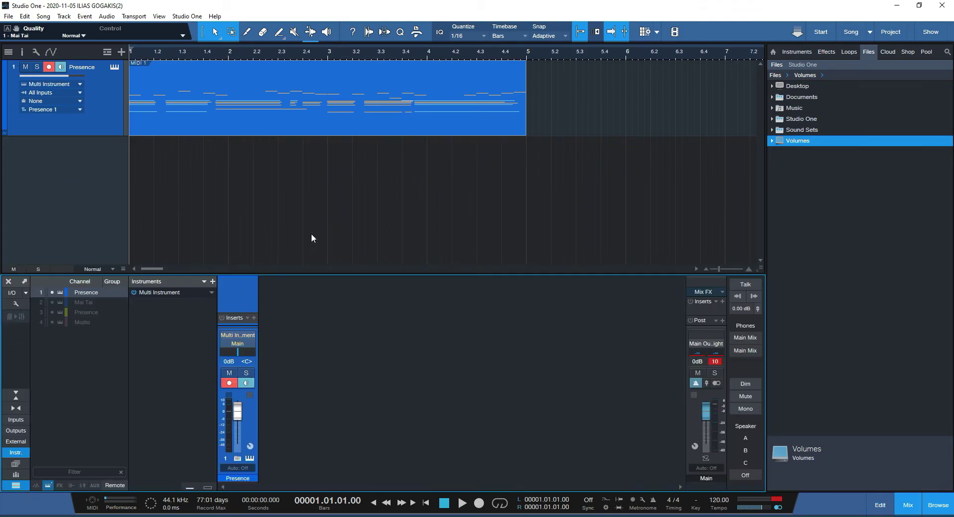
click(253, 318)
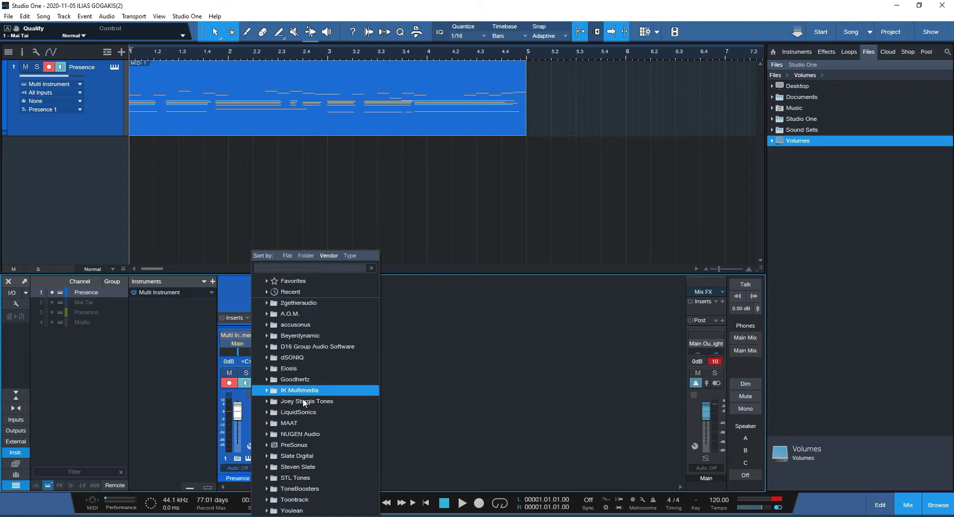
click(313, 444)
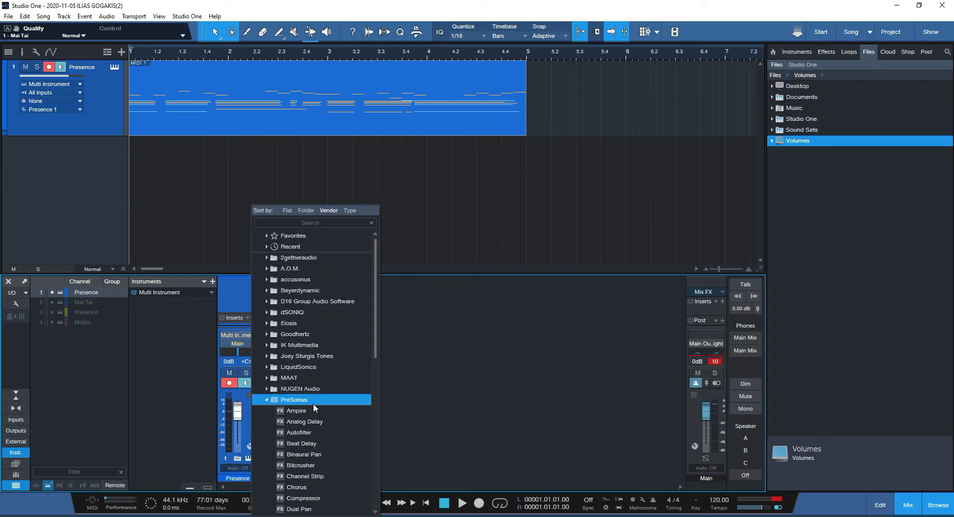
scroll(315, 427, down, 2)
click(314, 431)
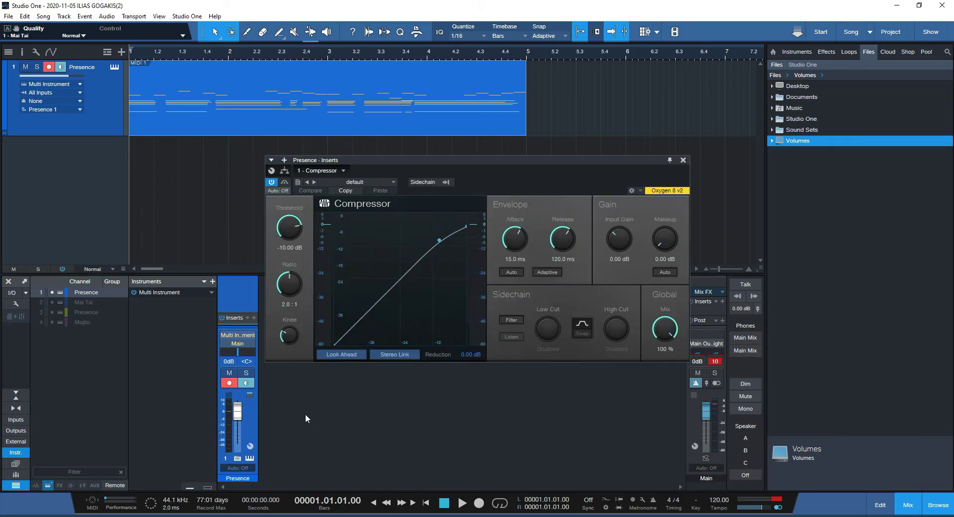
- Enlarge the mixer's height to reveal the channel's inserts and sends
click(16, 397)
click(16, 397)
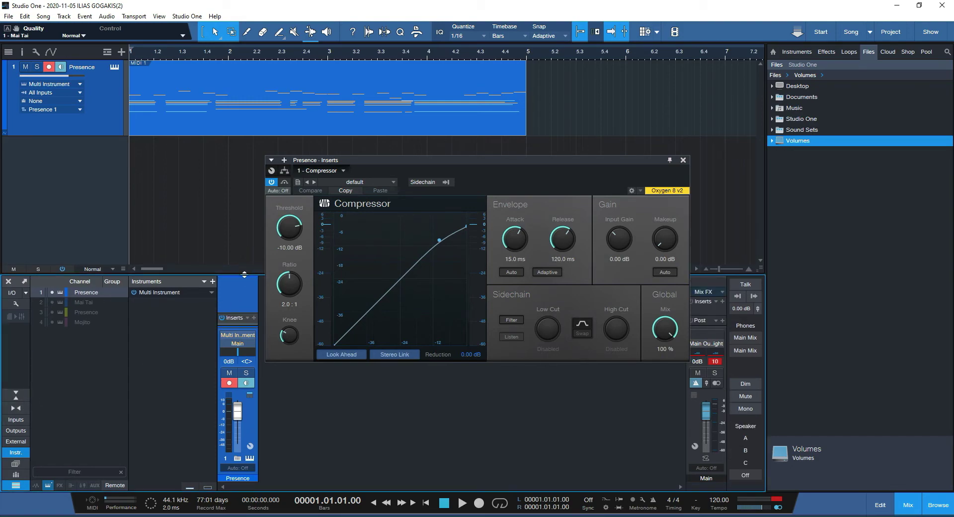
drag(244, 275, 243, 181)
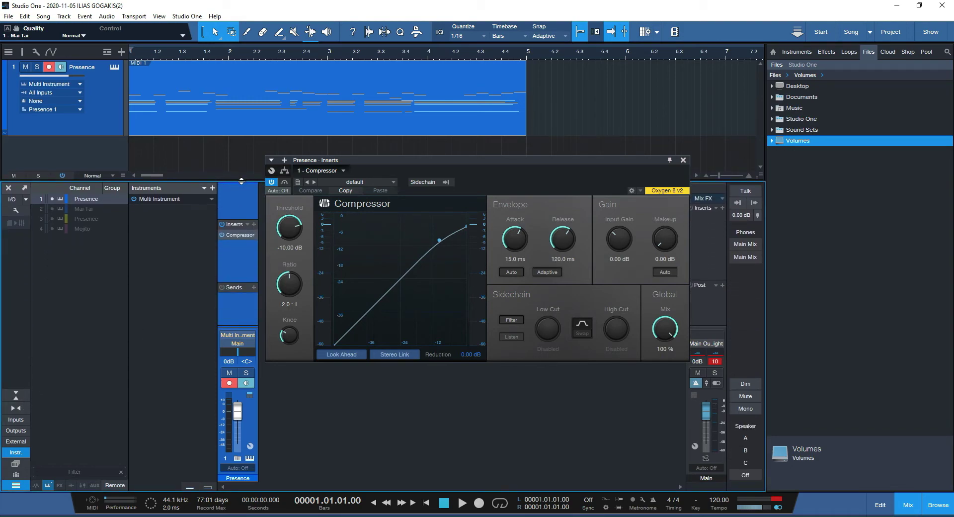
- Show the routing of the Presence channel's inserts and add a splitter after the Compressor
click(283, 171)
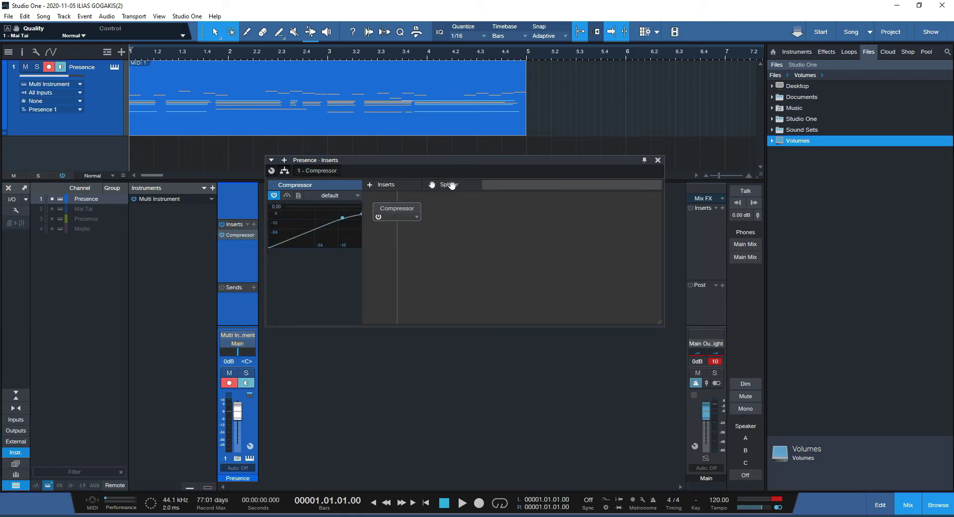
drag(432, 185, 398, 229)
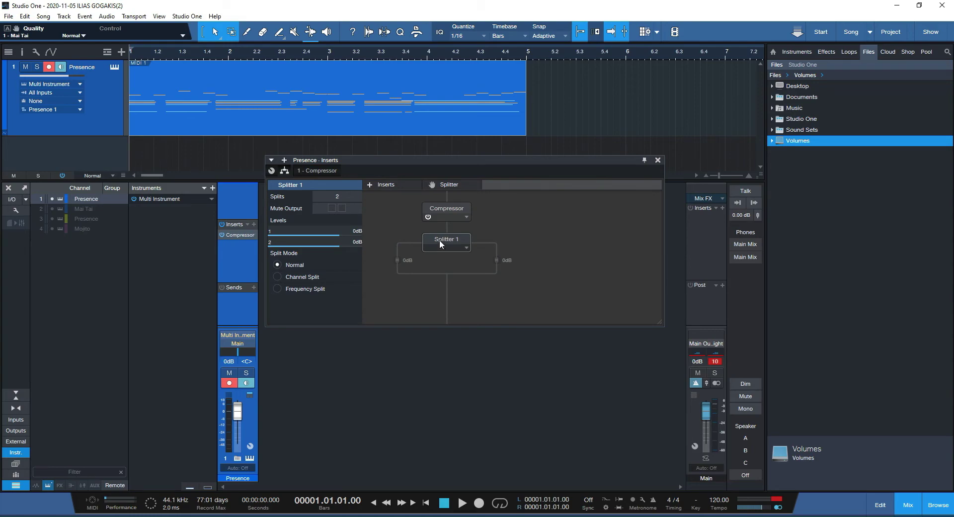
click(467, 216)
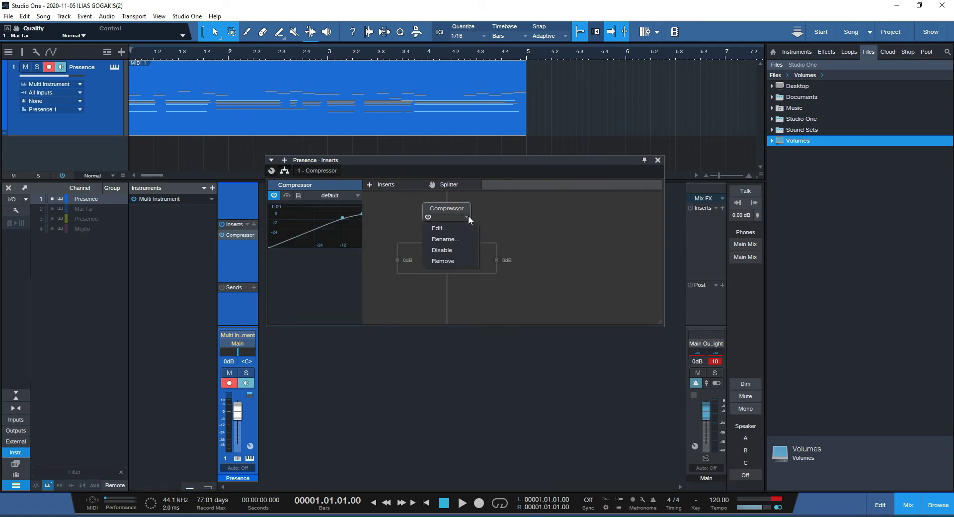
click(526, 208)
- Add a PreSonus Pro EQ to the inserts, move it between the Compressor and the splitter, and select the splitter
click(388, 187)
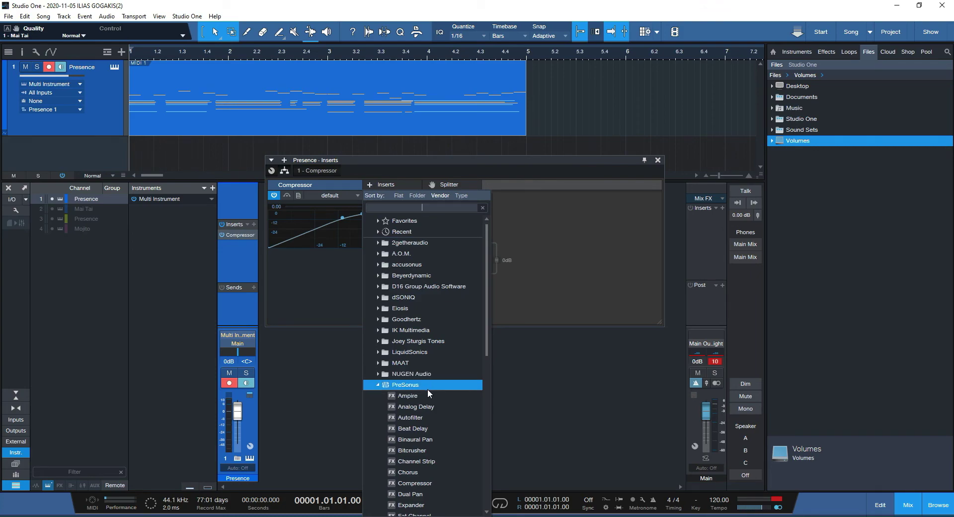
scroll(427, 389, down, 5)
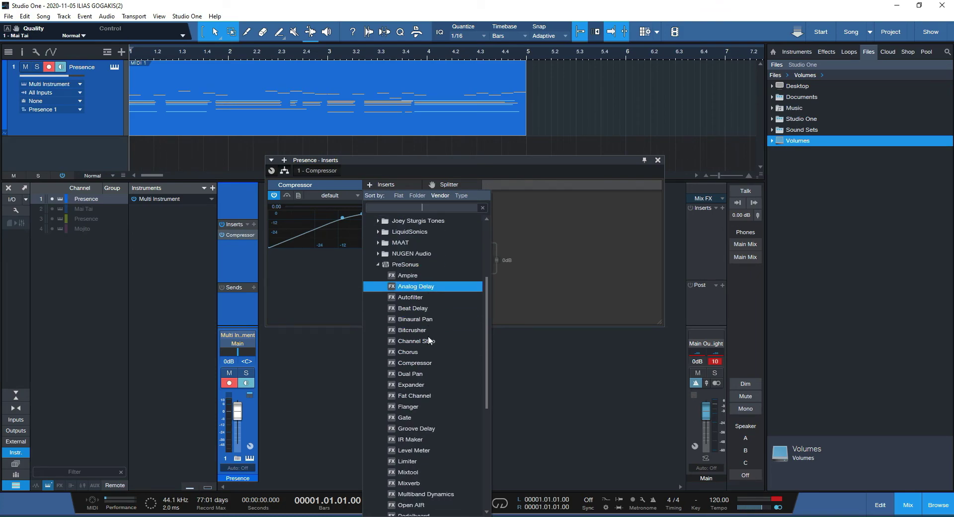
scroll(428, 338, down, 4)
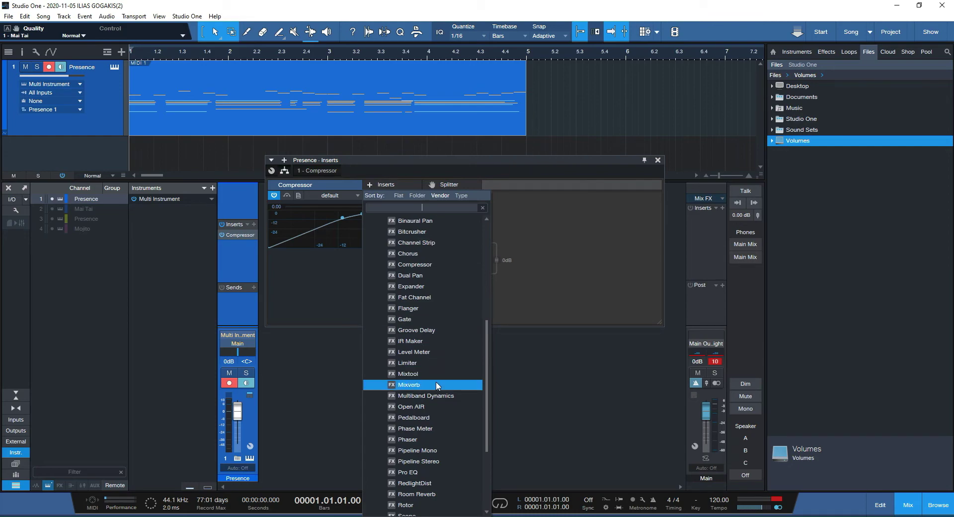
scroll(432, 375, down, 2)
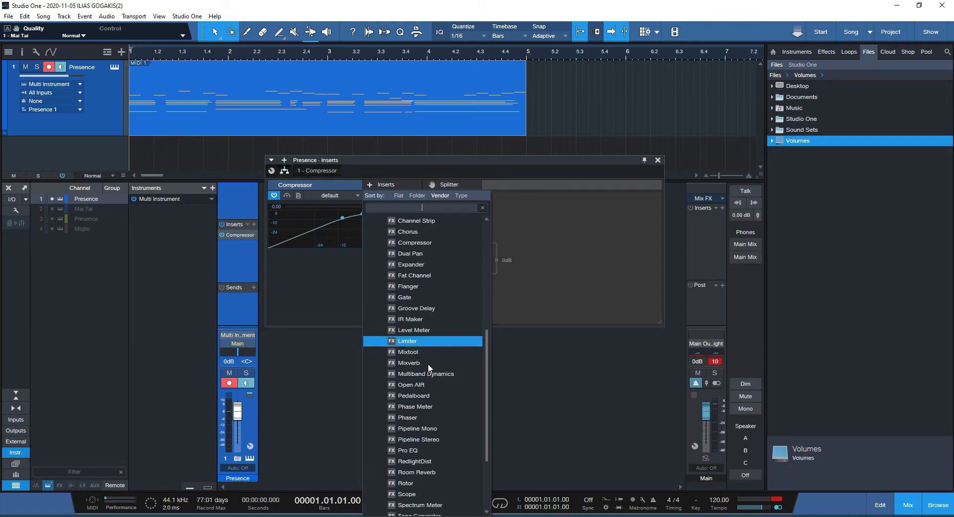
click(434, 450)
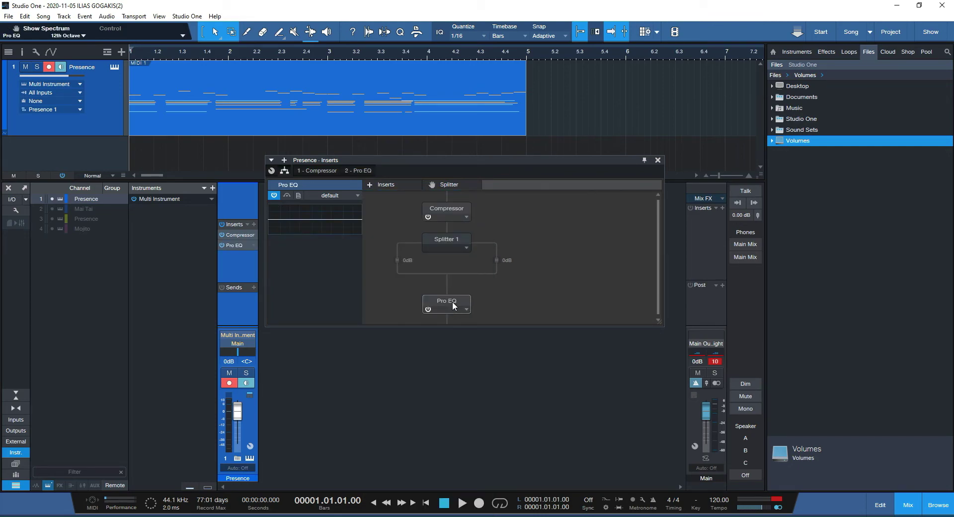
drag(453, 301, 452, 225)
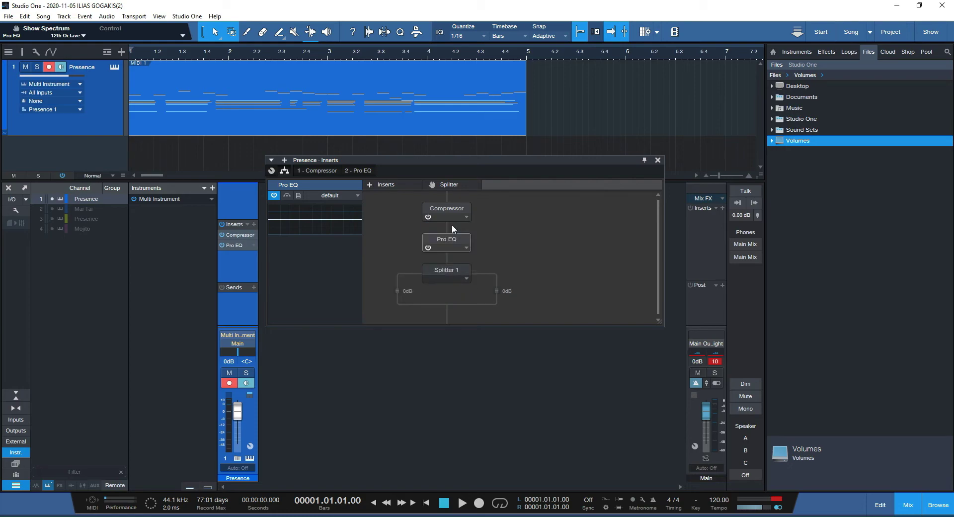
click(455, 271)
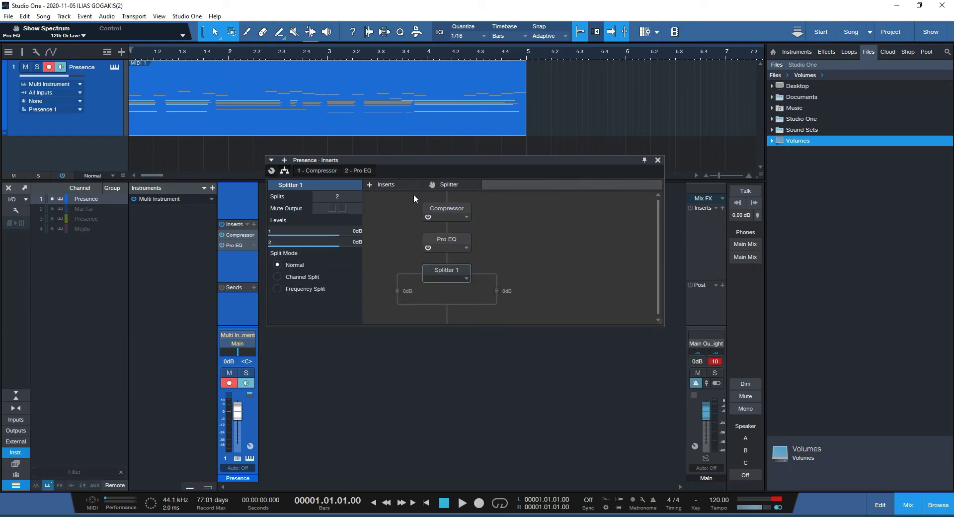
drag(402, 160, 459, 151)
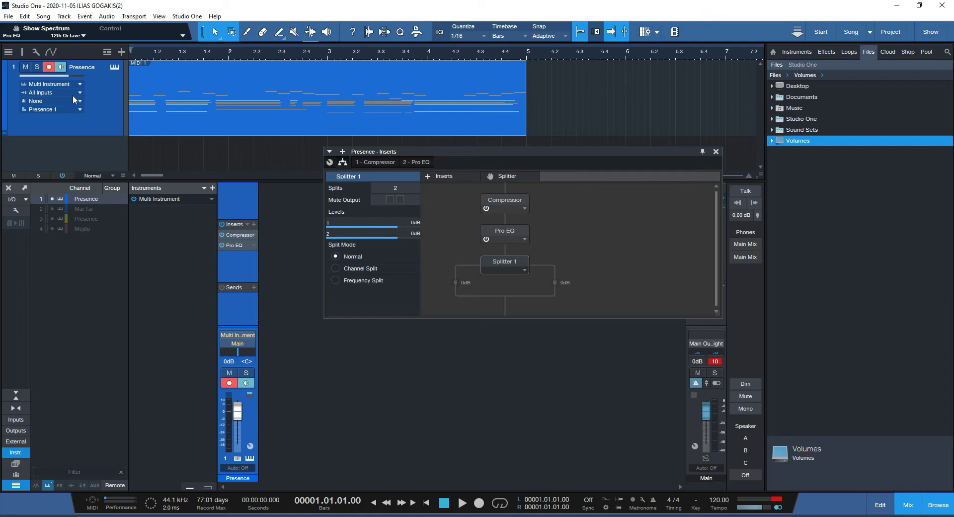
- Open the editor of the Presence track's Multi Instrument and arrange it beside the channel's inserts routing window
click(210, 199)
click(206, 200)
click(210, 199)
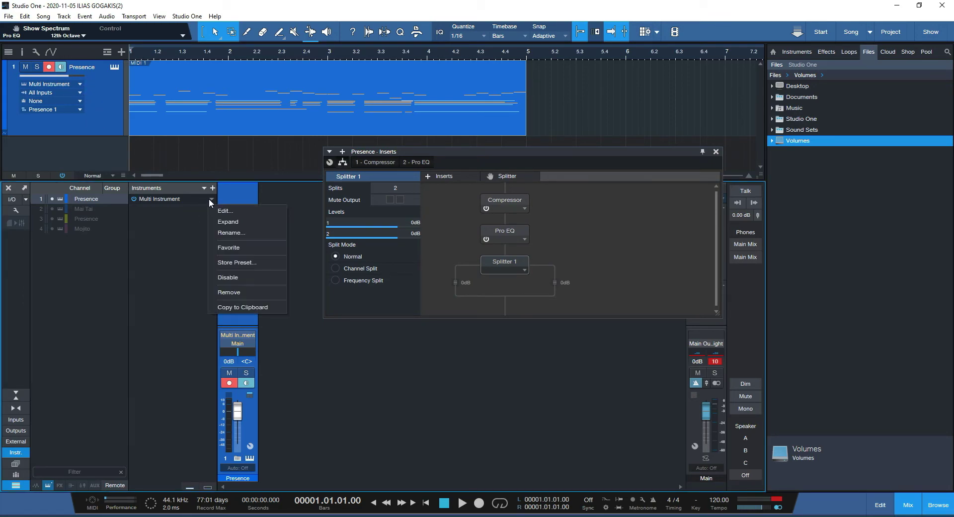
click(220, 222)
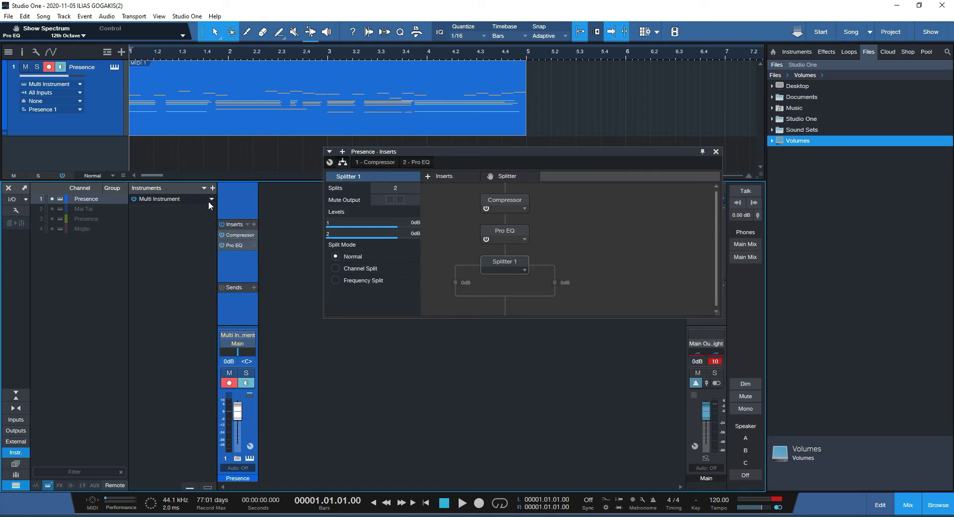
click(190, 198)
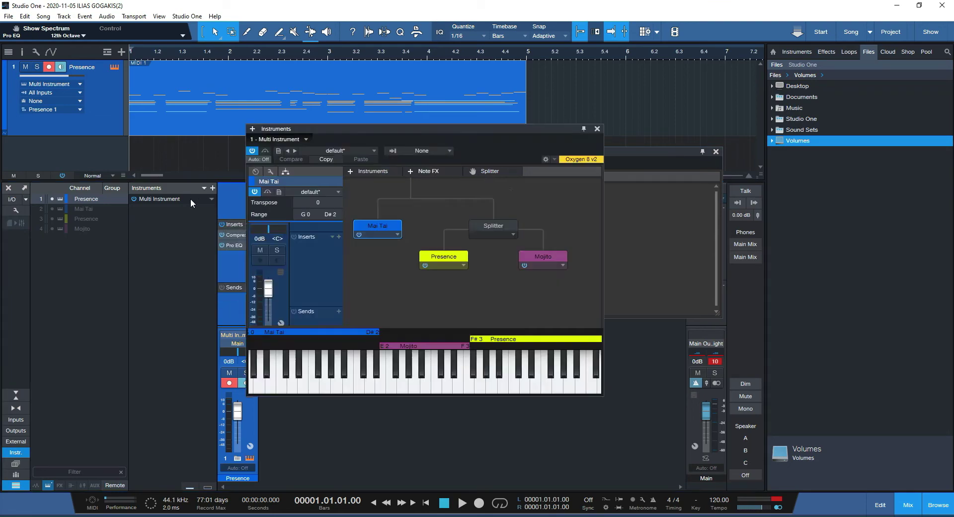
drag(476, 128, 270, 159)
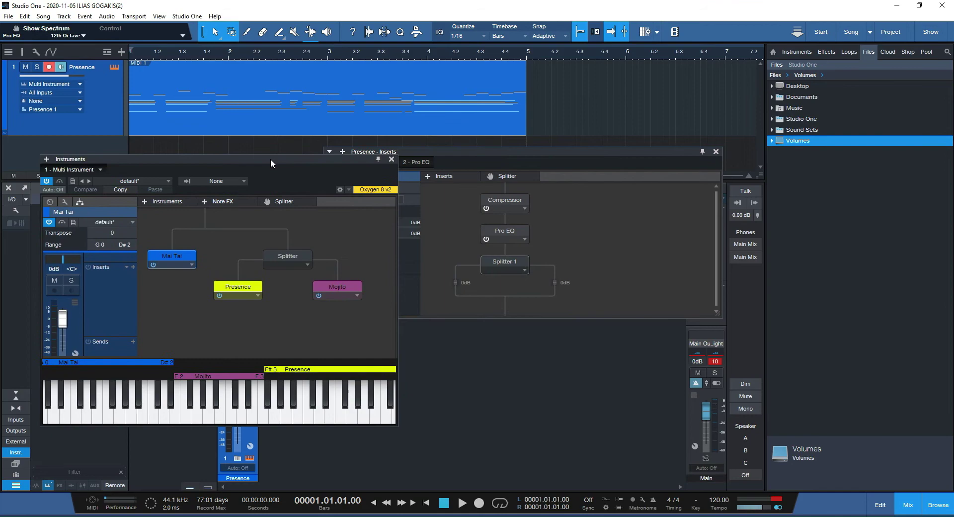
drag(465, 151, 560, 158)
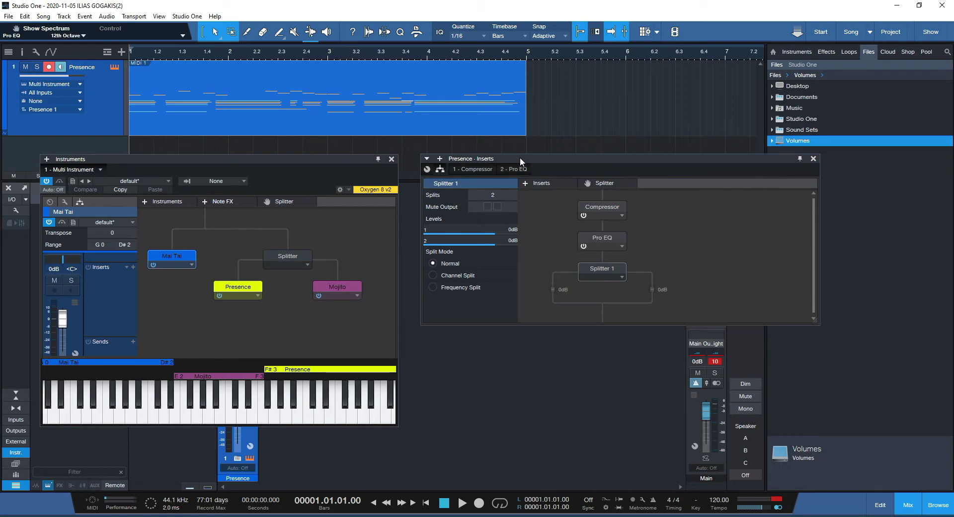
drag(520, 158, 531, 153)
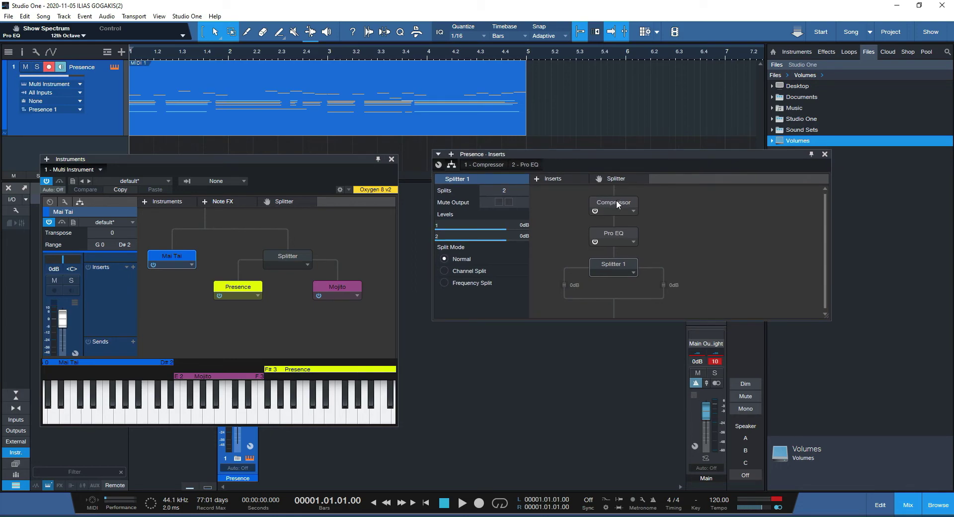
- Move the Pro EQ below Splitter 1 in the Presence channel's inserts routing
click(609, 233)
click(615, 264)
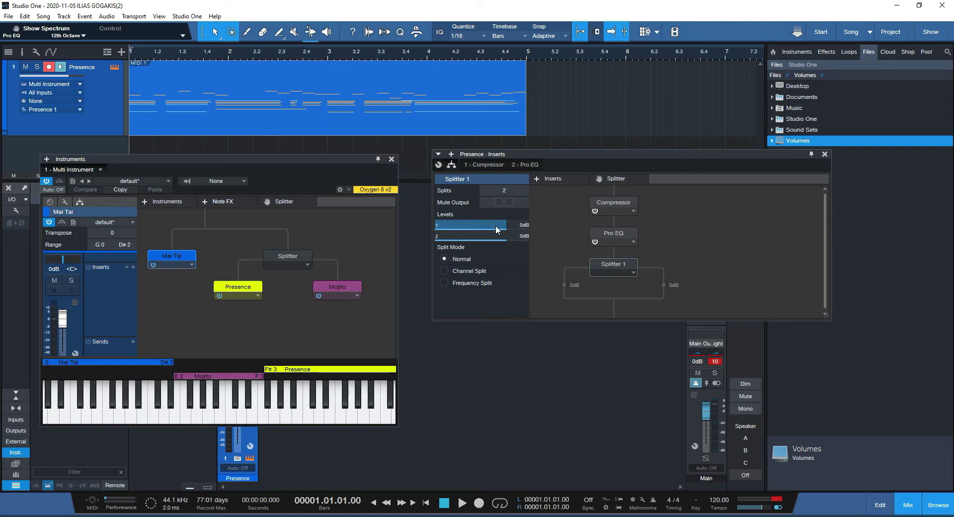
drag(612, 234, 620, 311)
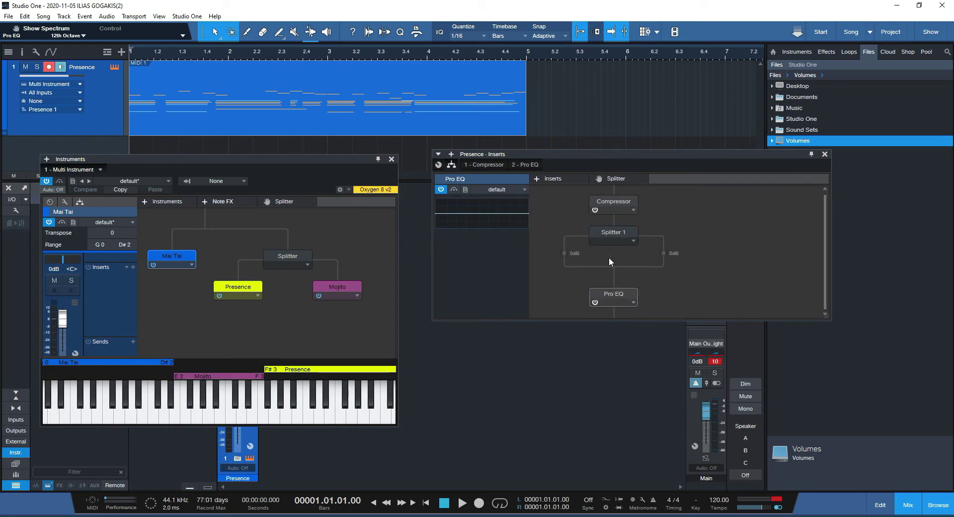
- Try Splitter 1's Frequency Split mode with its crossover frequency, and set the split mode to Channel Split
click(611, 232)
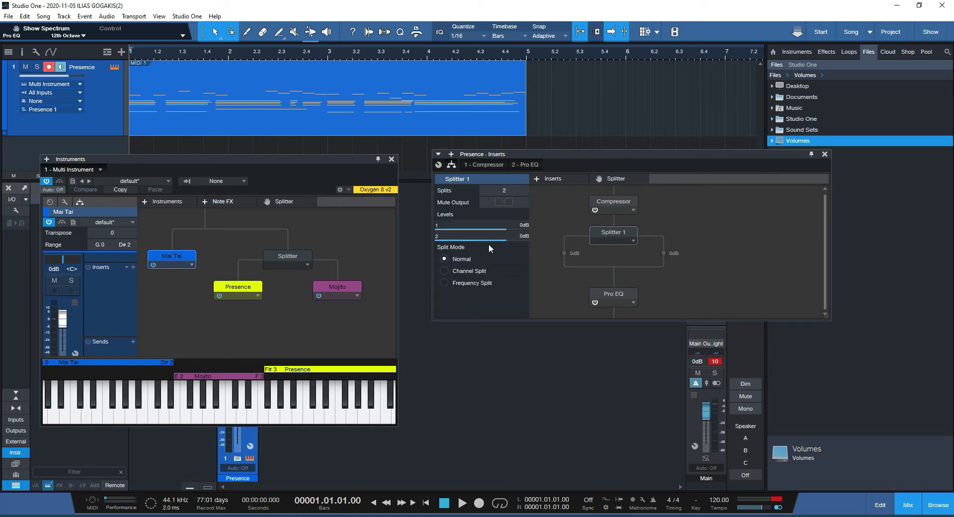
click(480, 272)
click(485, 282)
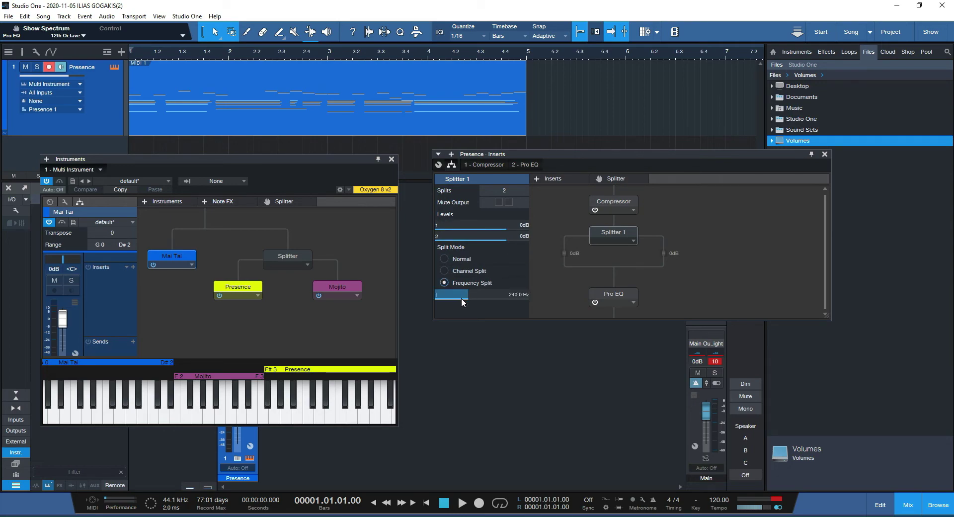
drag(451, 297, 456, 295)
click(461, 270)
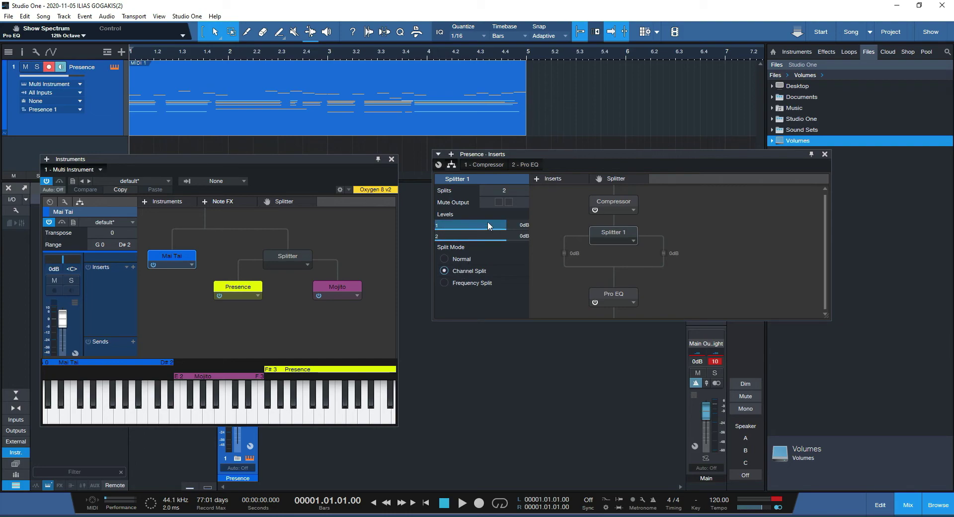
- Open the channel's Compressor and set its threshold to -20.56 dB and its knee to 0.10 dB
double_click(597, 201)
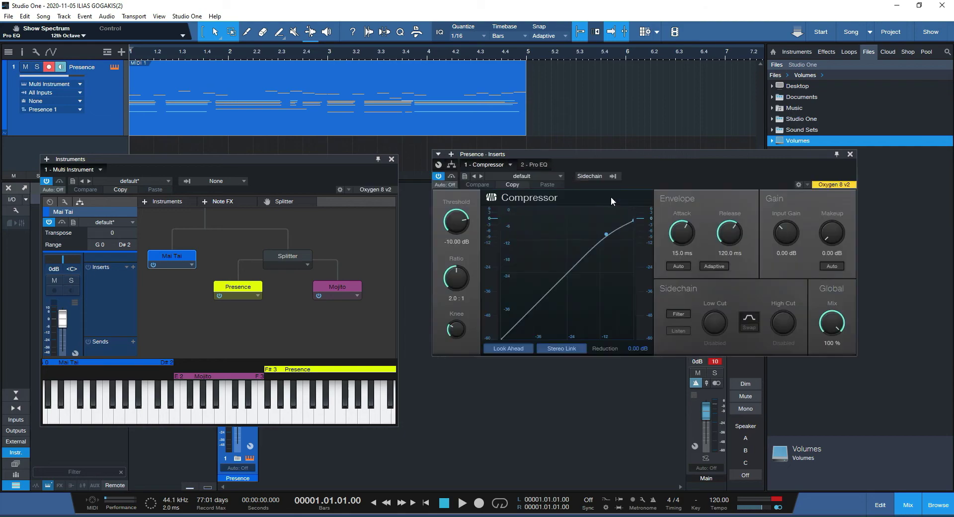
drag(463, 222, 462, 246)
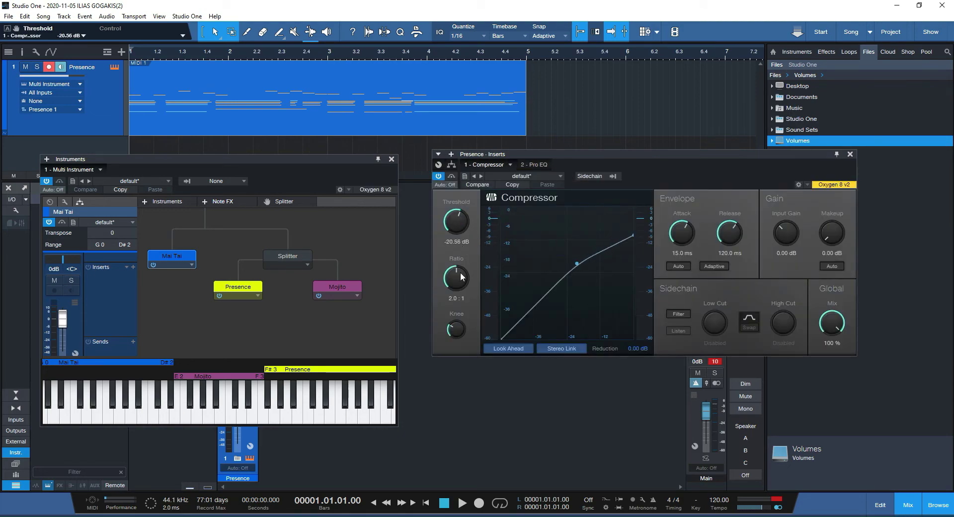
drag(456, 324, 460, 360)
drag(677, 156, 669, 170)
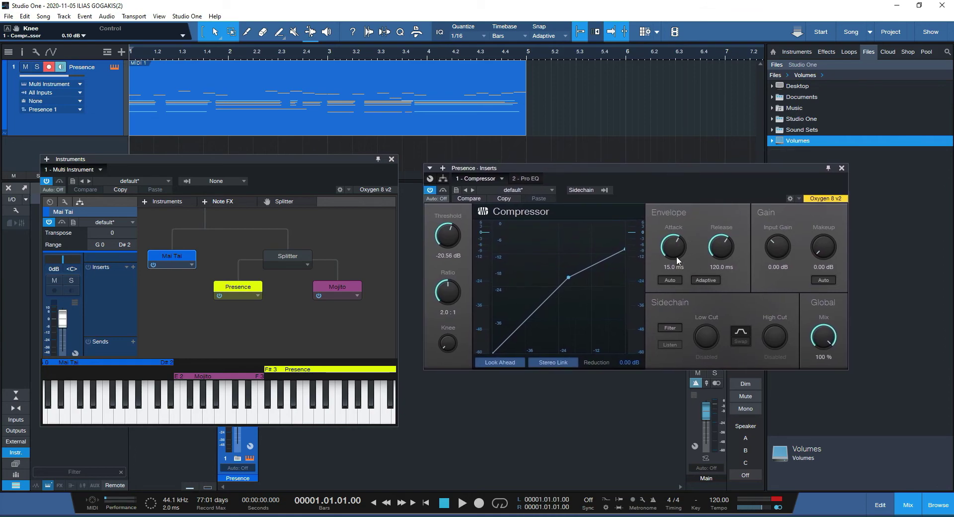
- Play the song through the Compressor, pin the Compressor window open and hide the browser
key(space)
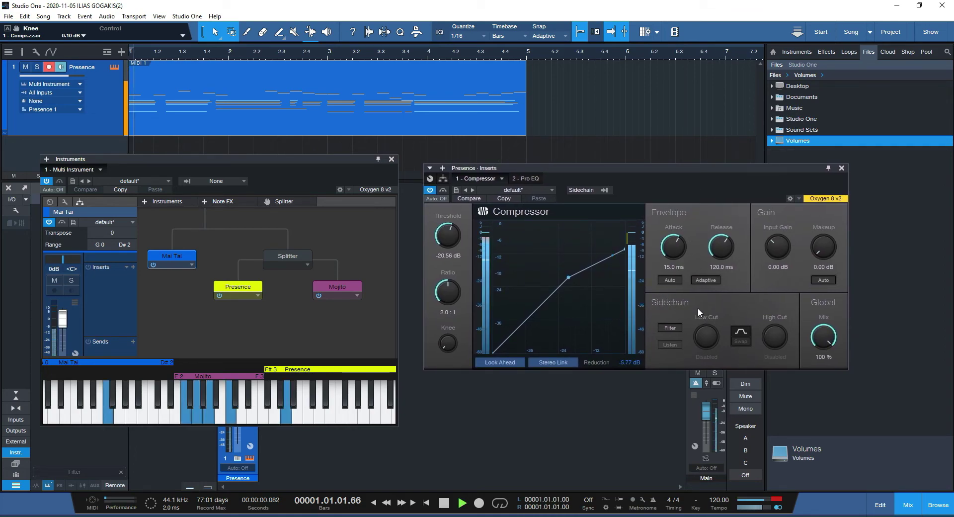
mouse_move(489, 168)
mouse_down()
mouse_move(489, 229)
mouse_move(489, 175)
mouse_up()
click(827, 176)
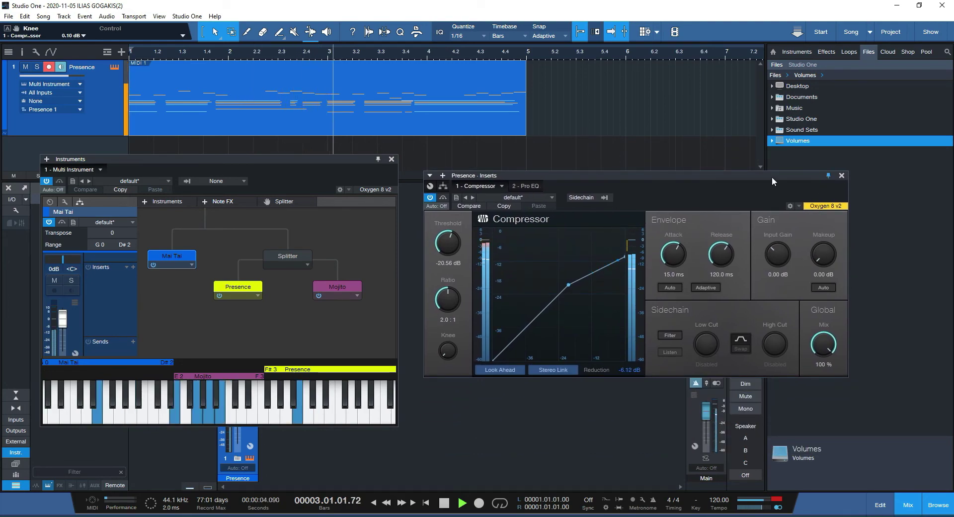
drag(771, 177, 778, 208)
key(F5)
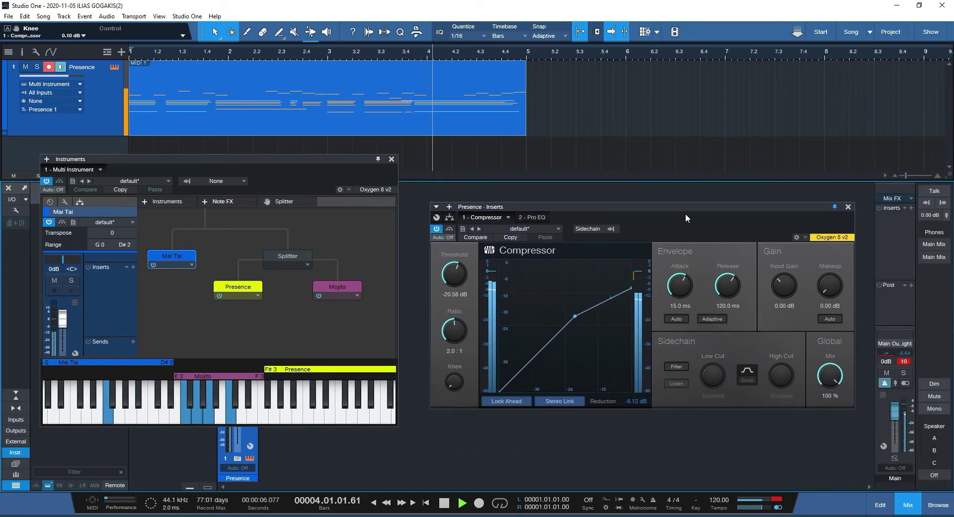
drag(685, 210, 688, 222)
key(space)
- Mute Splitter 1's first output in a second, routing view window and arrange the three open windows without overlap
click(455, 228)
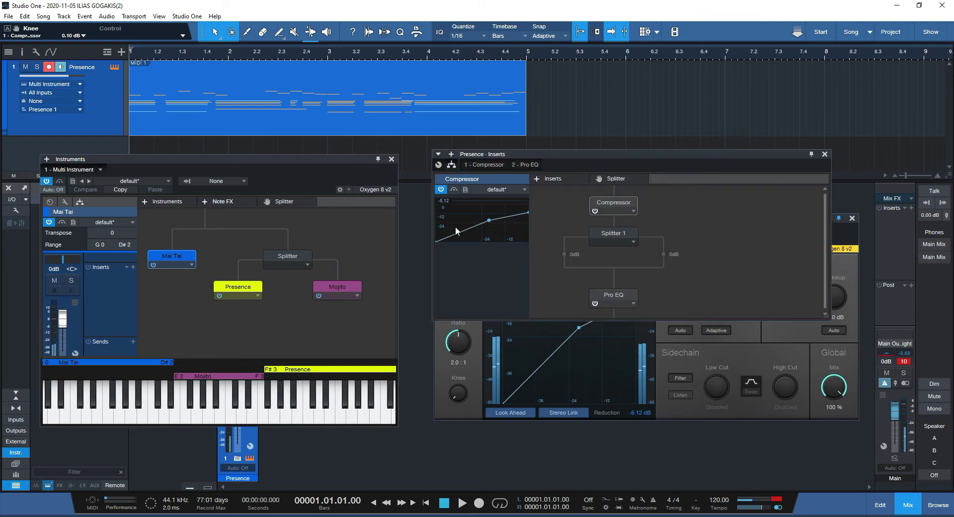
click(608, 234)
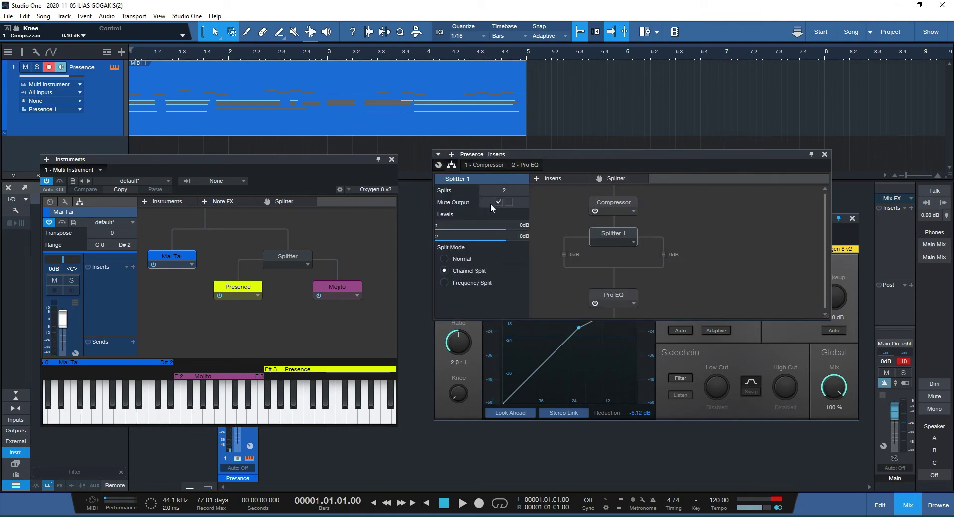
drag(514, 154, 311, 43)
drag(199, 156, 167, 217)
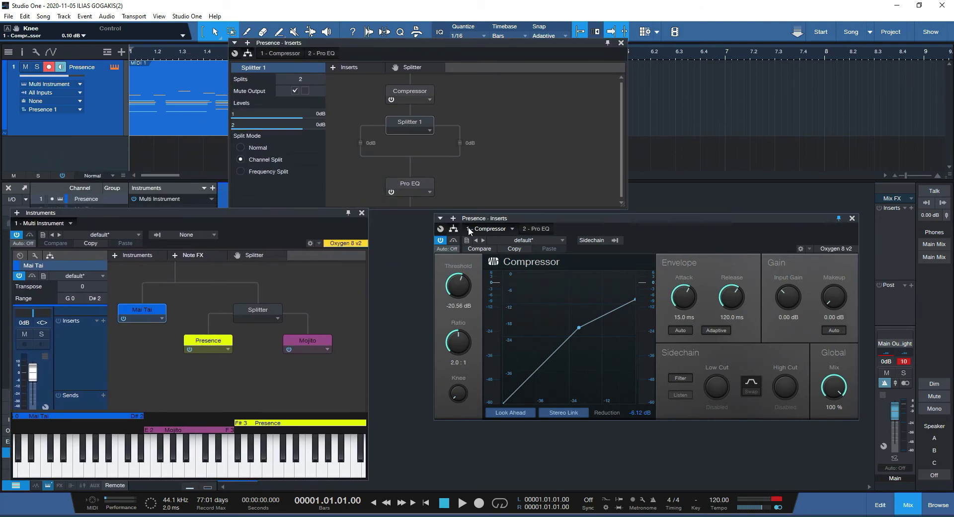
drag(503, 221, 507, 232)
drag(326, 212, 320, 220)
- Loop the MIDI part with the first split output muted, and unmute that output during playback
key(space)
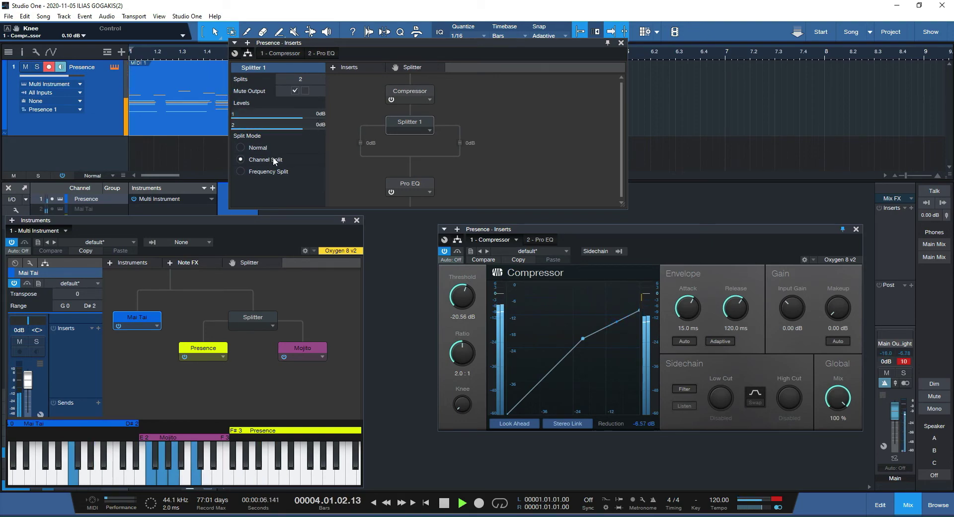
click(295, 91)
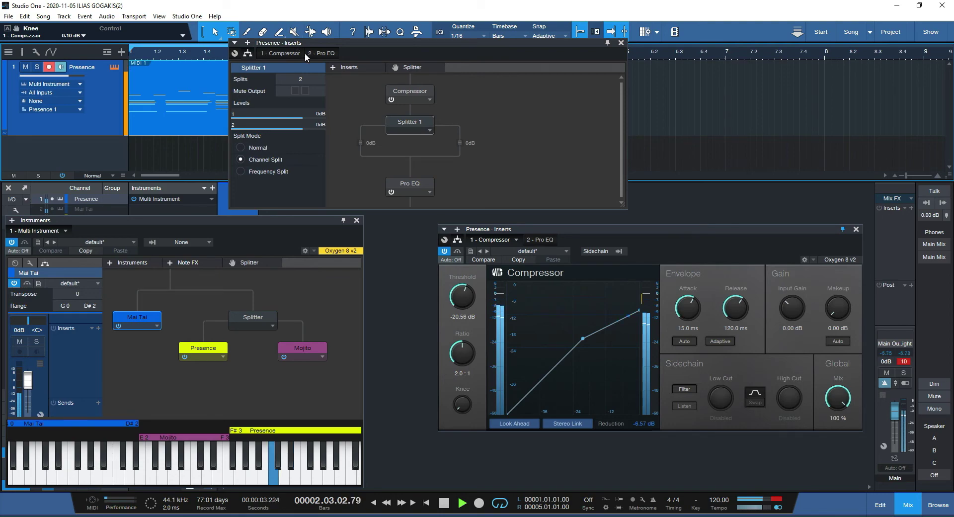
drag(303, 43, 340, 83)
key(space)
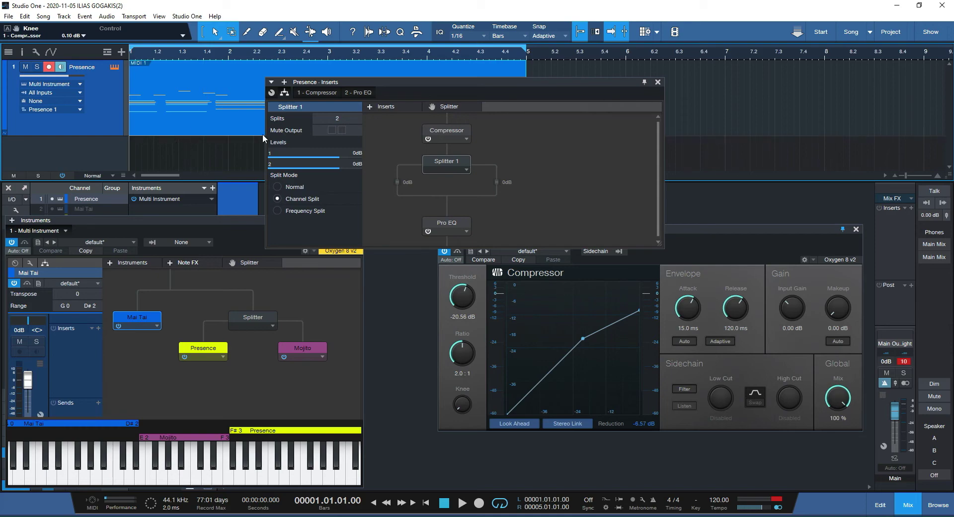
- Play the looped MIDI part with both outputs of the channel split active and the Compressor in view
drag(617, 86, 623, 186)
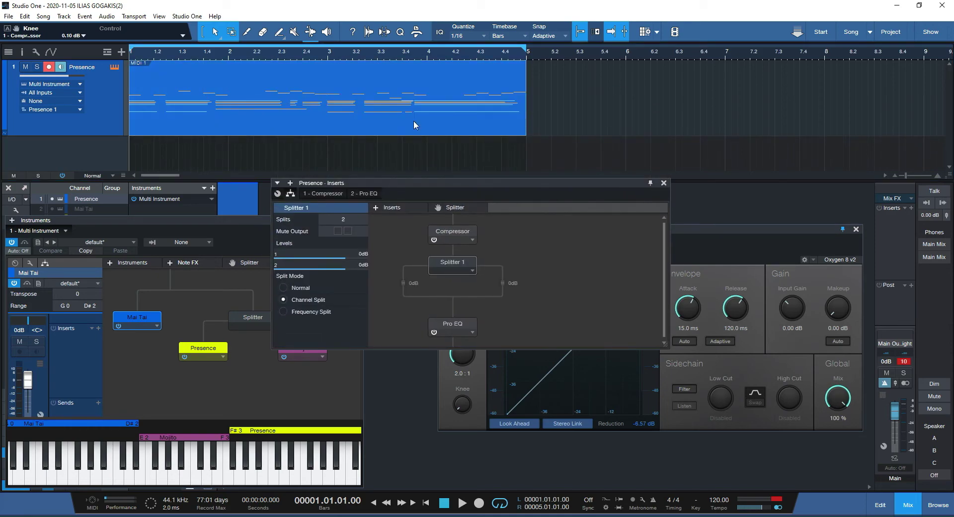
click(410, 119)
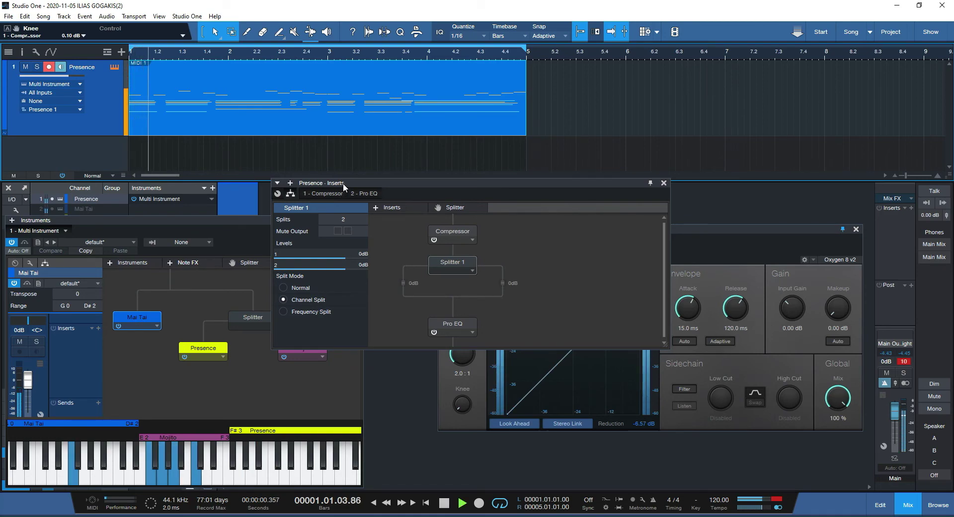
key(space)
drag(343, 183, 333, 59)
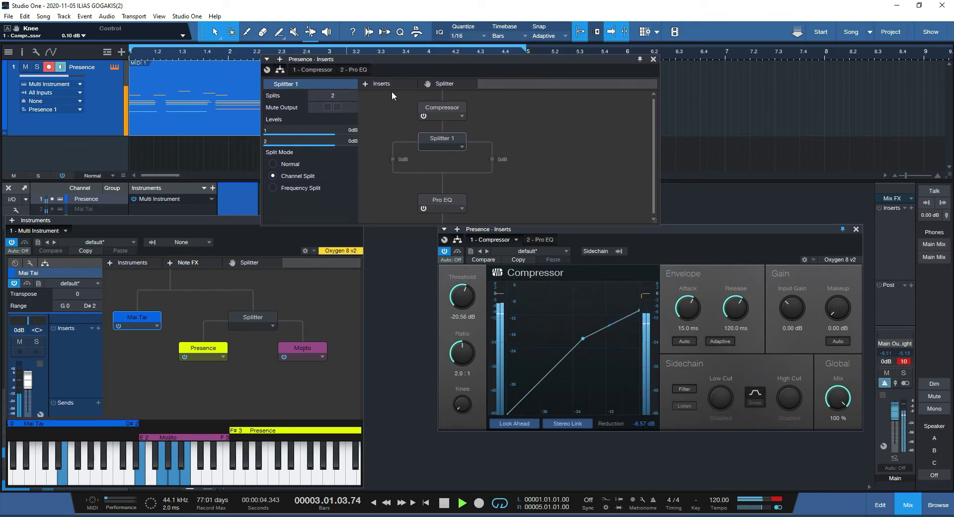
key(space)
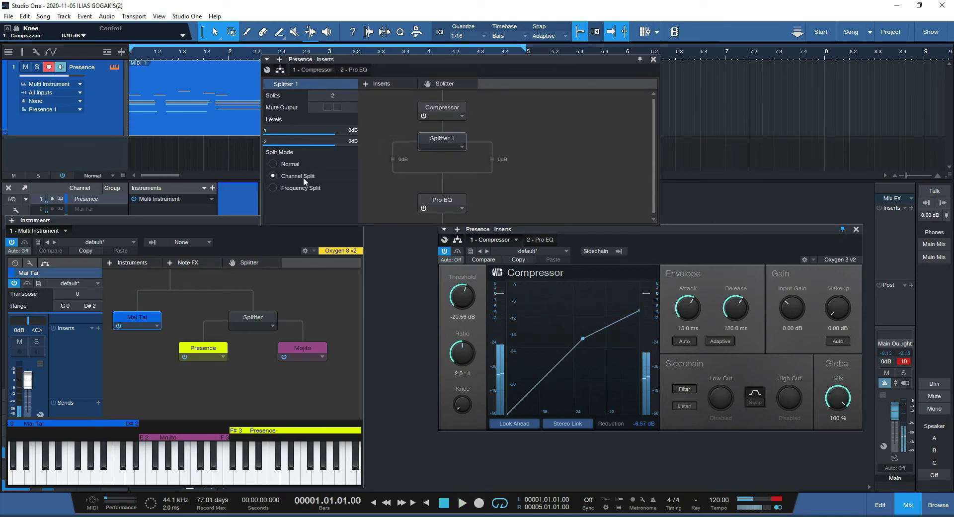
- Set Splitter 1's levels to -7.2 dB for output 1 and -5.0 dB for output 2, and start playback
mouse_move(325, 139)
mouse_down()
mouse_move(312, 139)
mouse_move(334, 138)
mouse_move(291, 130)
mouse_move(310, 141)
mouse_move(295, 145)
mouse_move(311, 139)
mouse_move(293, 138)
mouse_move(310, 137)
mouse_move(295, 127)
mouse_move(319, 132)
mouse_move(309, 132)
mouse_move(317, 142)
mouse_up()
key(space)
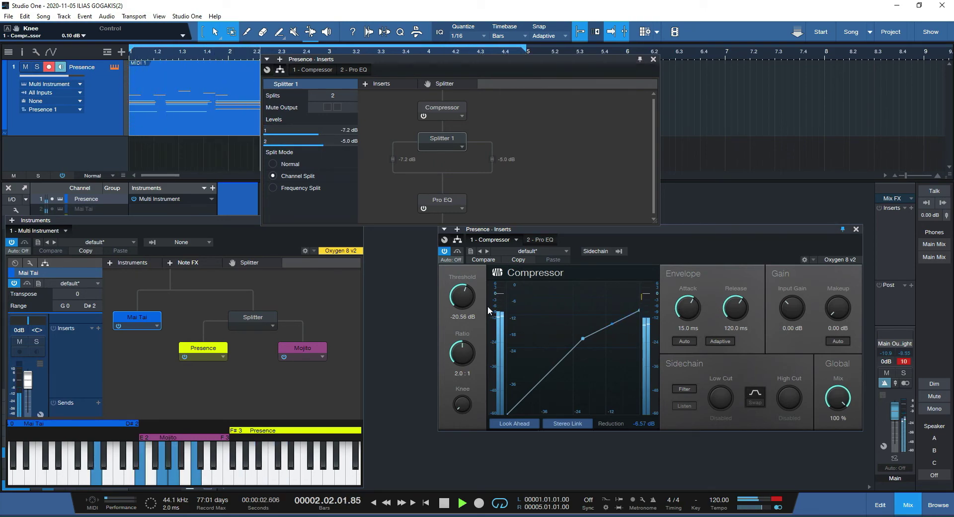
- During playback, set the Compressor's threshold to -25.36 dB and ratio to 5.8:1, with the envelope on Auto and the mix at 100 %
drag(462, 298, 457, 307)
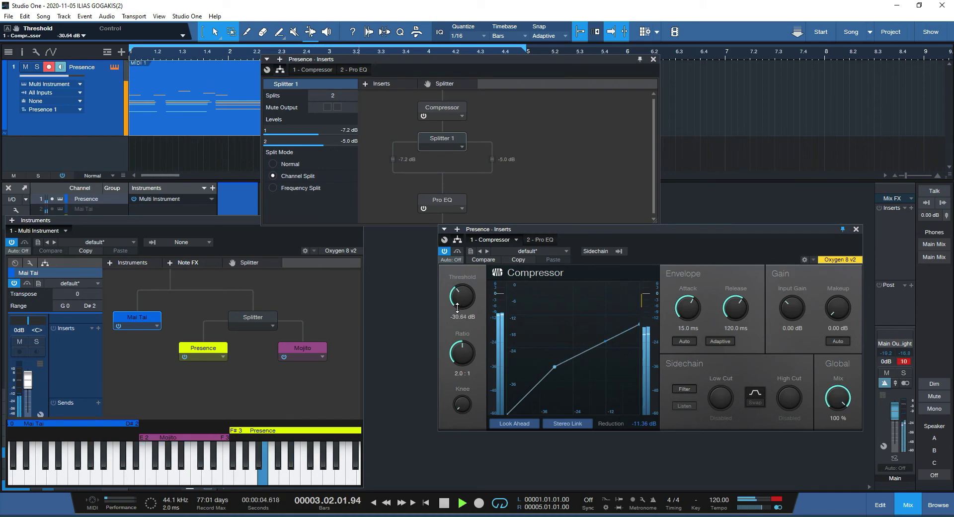
click(684, 342)
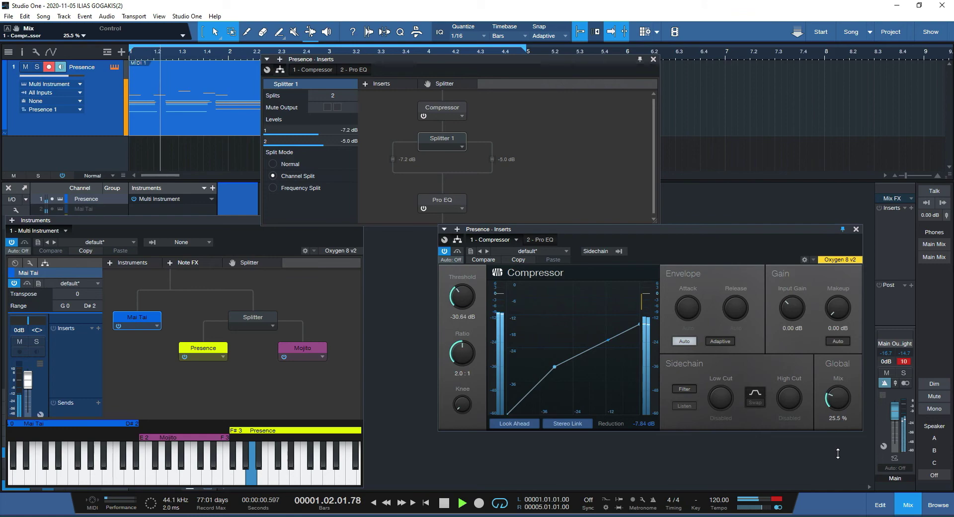
drag(833, 374, 838, 359)
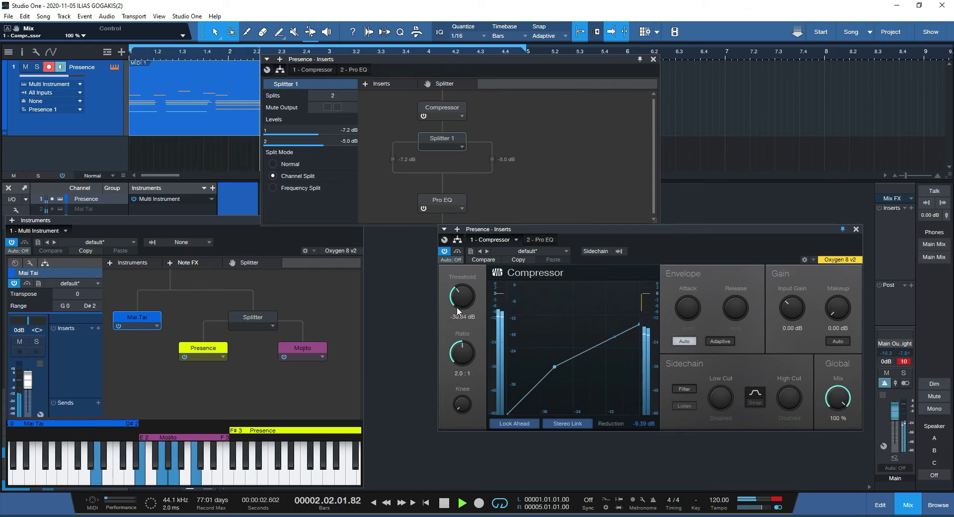
scroll(458, 311, up, 5)
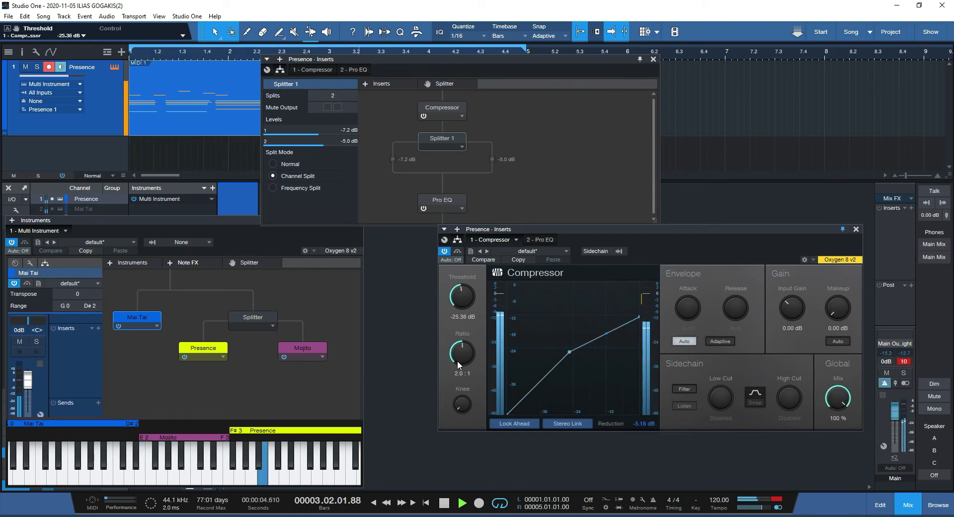
scroll(461, 350, up, 5)
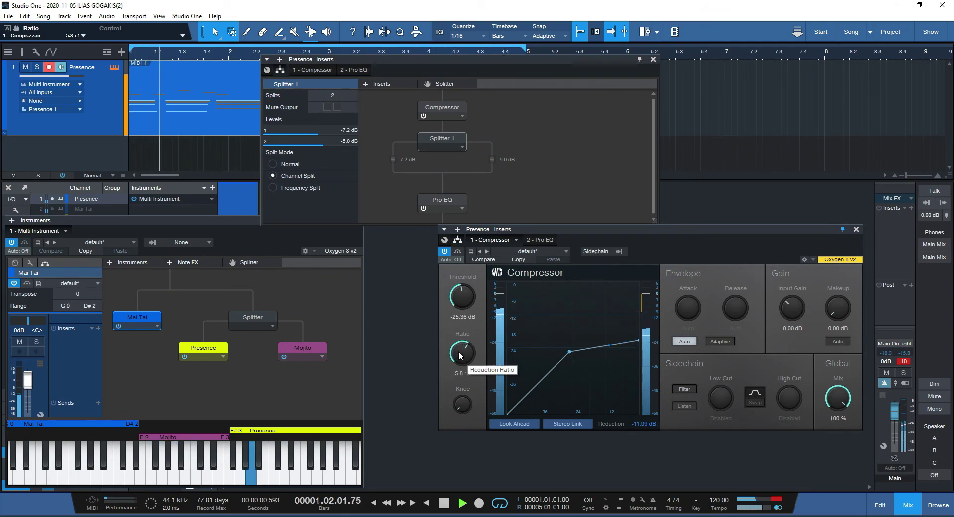
key(space)
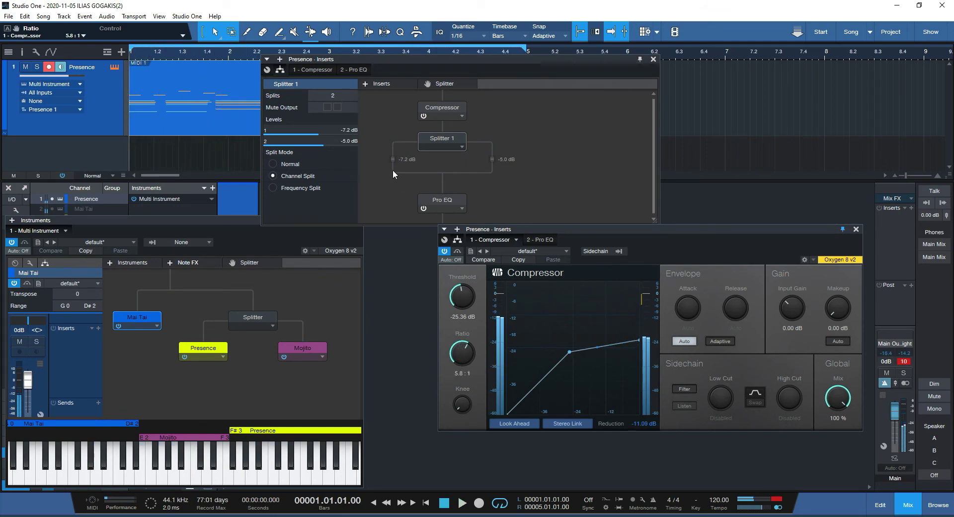
drag(415, 61, 544, 55)
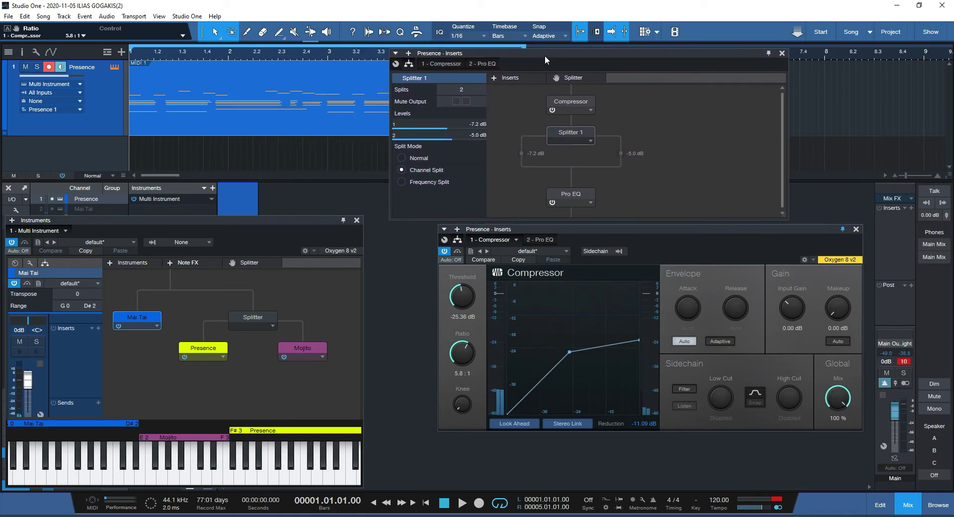
- Open the channel's Pro EQ and play the MIDI part with its LC filter enabled at 75.0 Hz, 12dB/Oct
drag(517, 233, 501, 248)
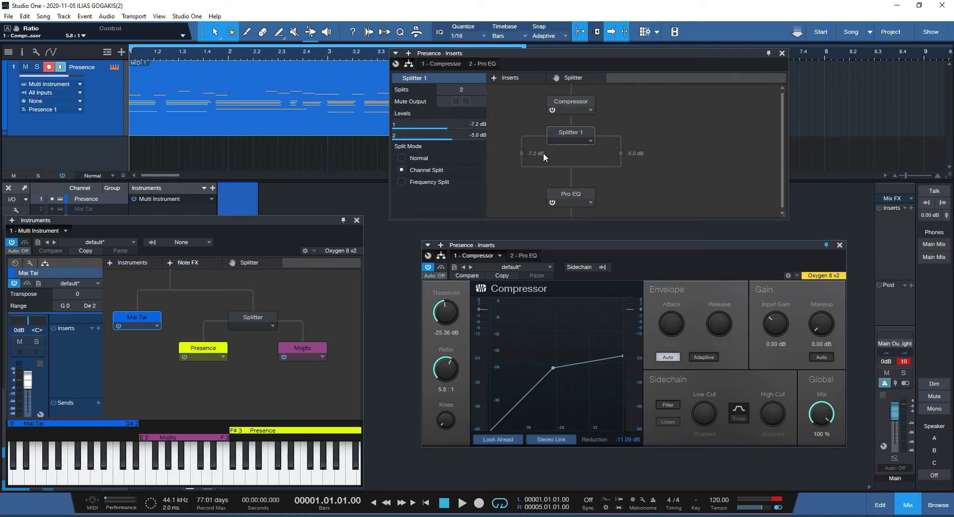
double_click(571, 195)
key(space)
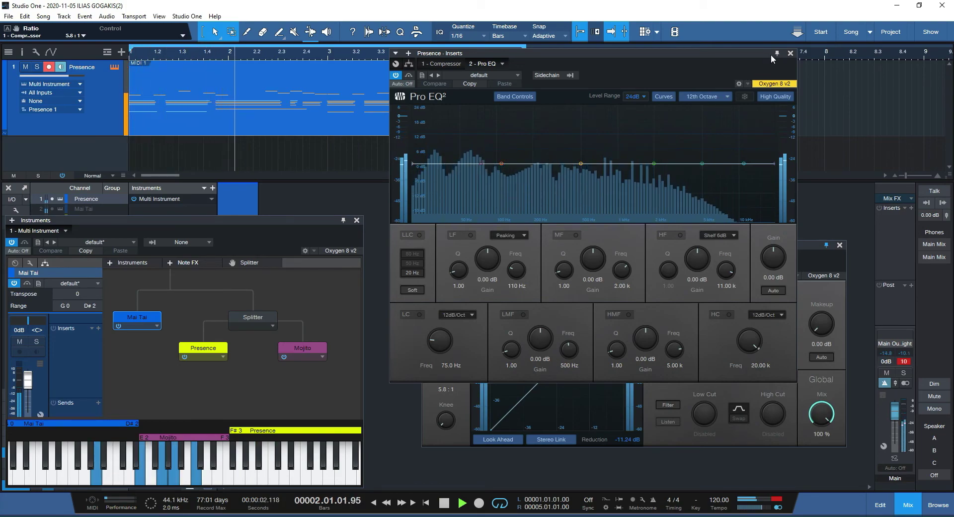
drag(706, 50, 718, 99)
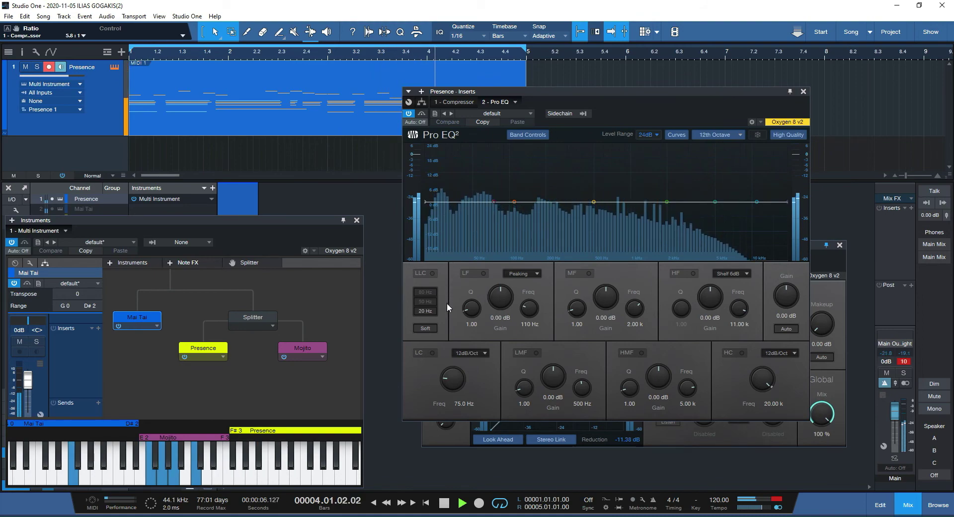
click(433, 353)
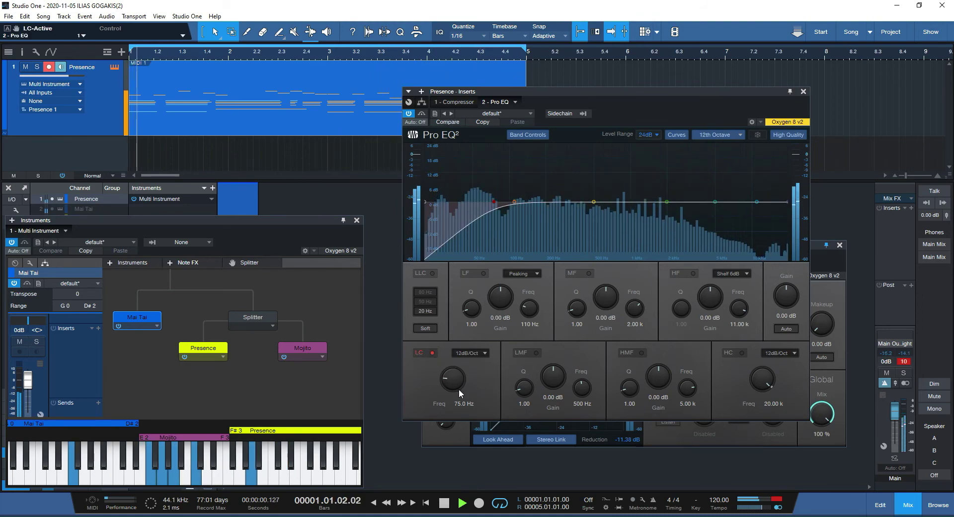
mouse_move(458, 389)
mouse_down()
mouse_move(452, 367)
mouse_move(450, 381)
mouse_up()
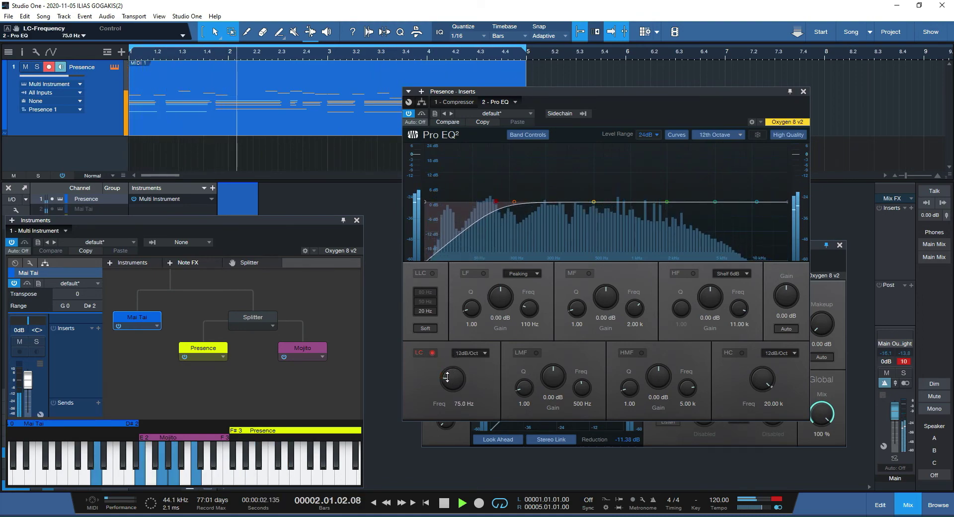
key(space)
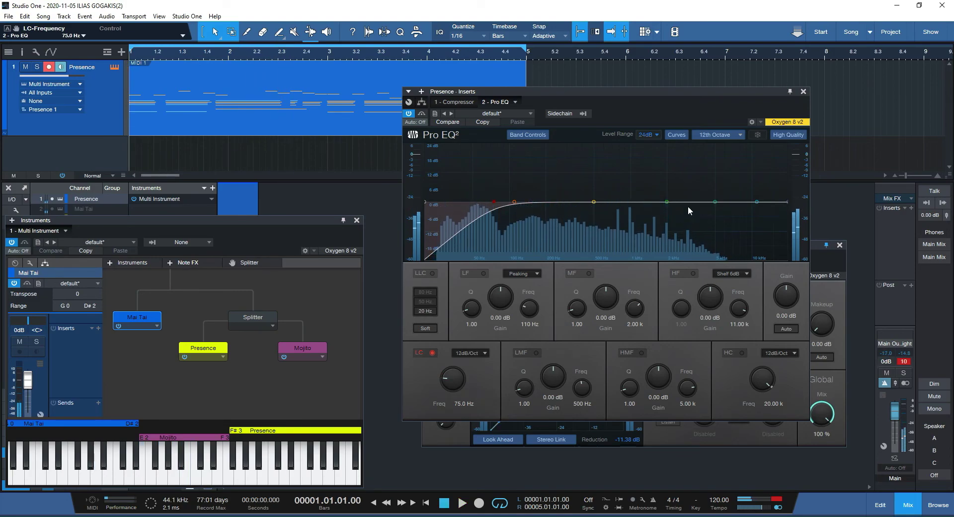
- Show the channel's insert routing and add a second splitter below the Pro EQ
drag(640, 94, 622, 157)
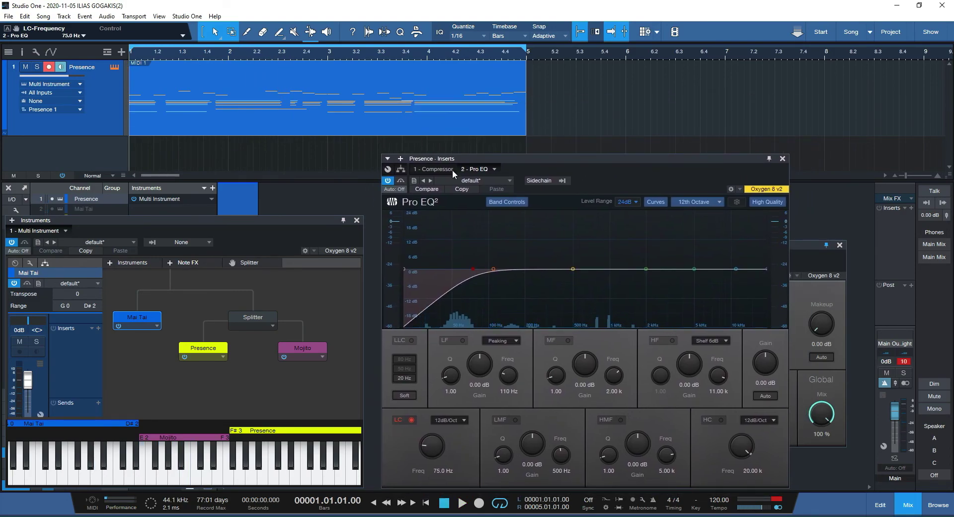
click(401, 169)
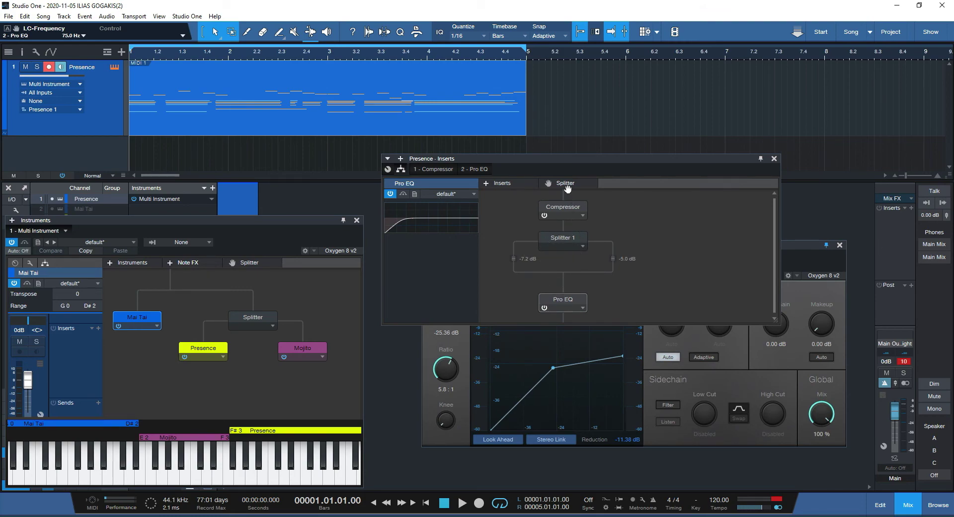
drag(611, 243, 570, 317)
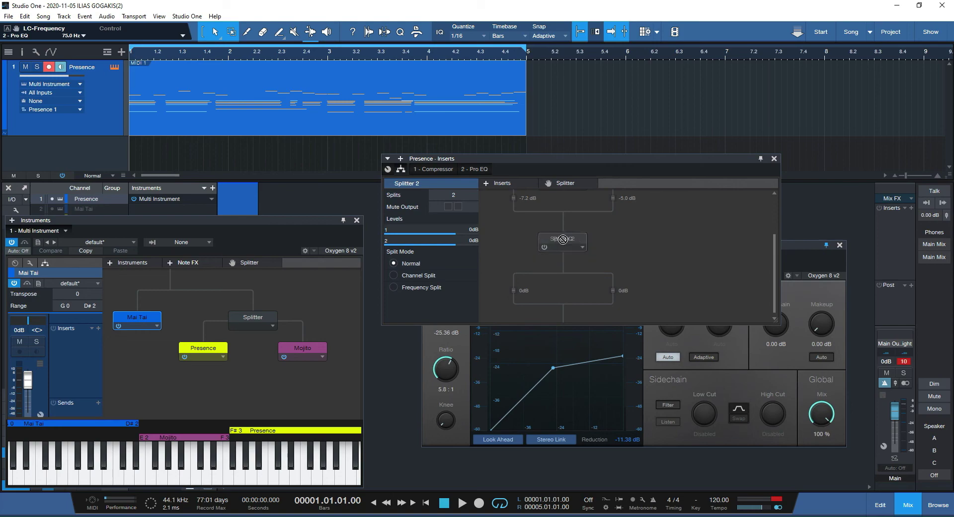
drag(562, 240, 563, 317)
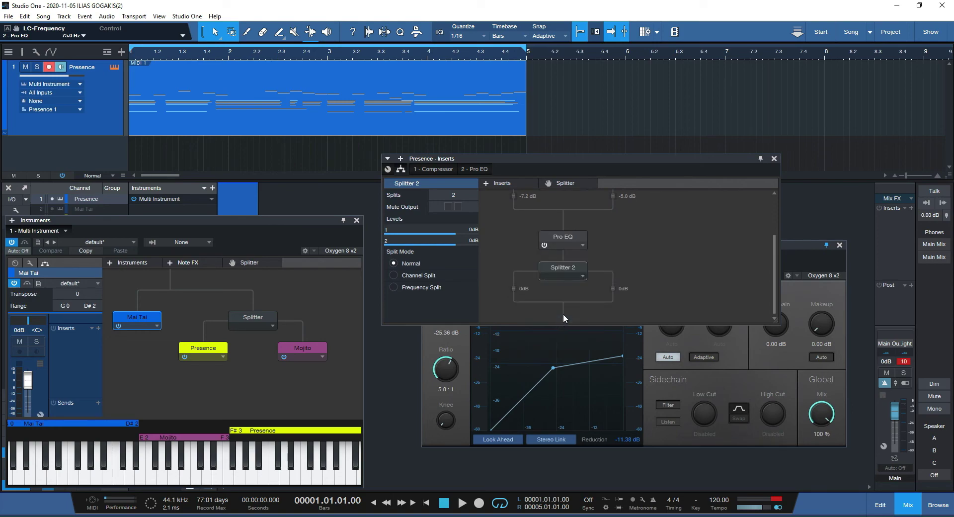
- Switch Splitter 2 to Frequency Split at 80.75 Hz and place it ahead of the Pro EQ in the insert chain
click(421, 277)
click(427, 288)
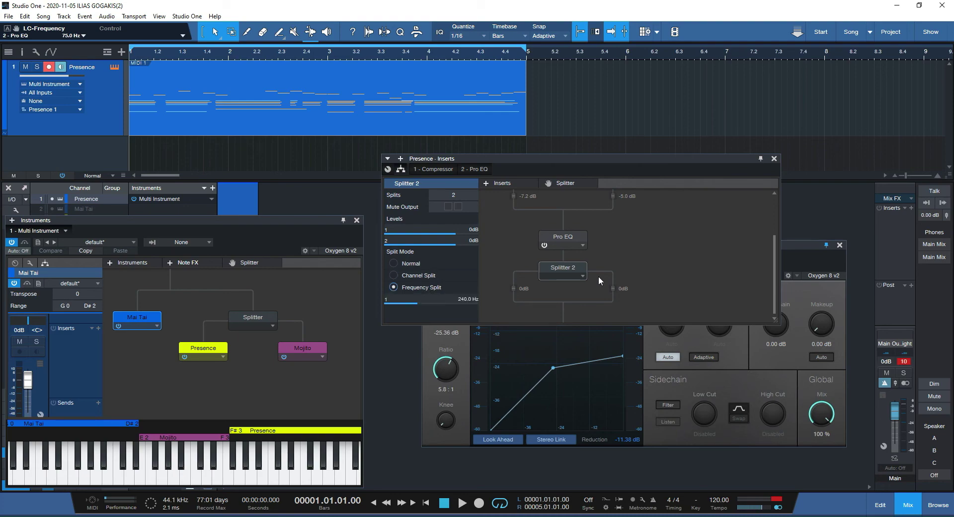
drag(566, 255, 567, 225)
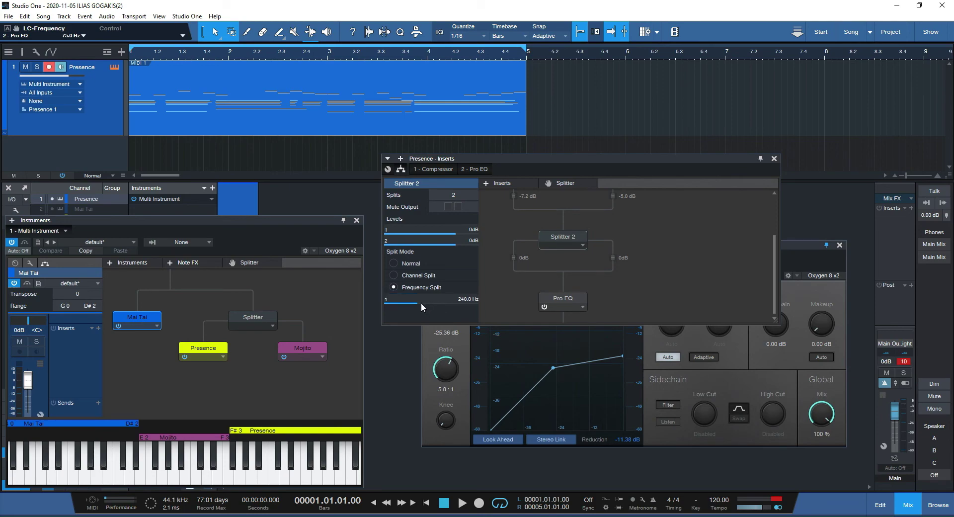
drag(422, 300, 401, 297)
- Close the Compressor window and show the Pro EQ beside the insert routing with its LC filter switched off
drag(598, 160, 233, 166)
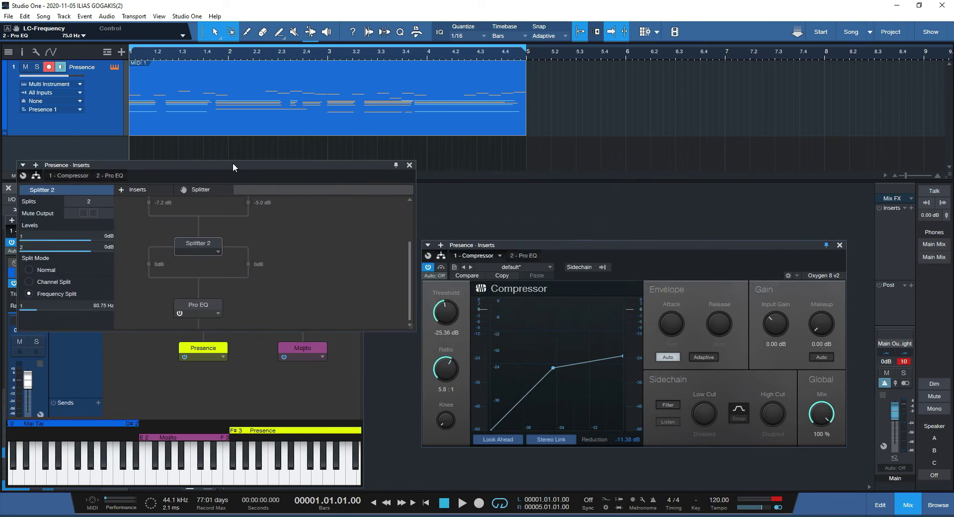
click(839, 245)
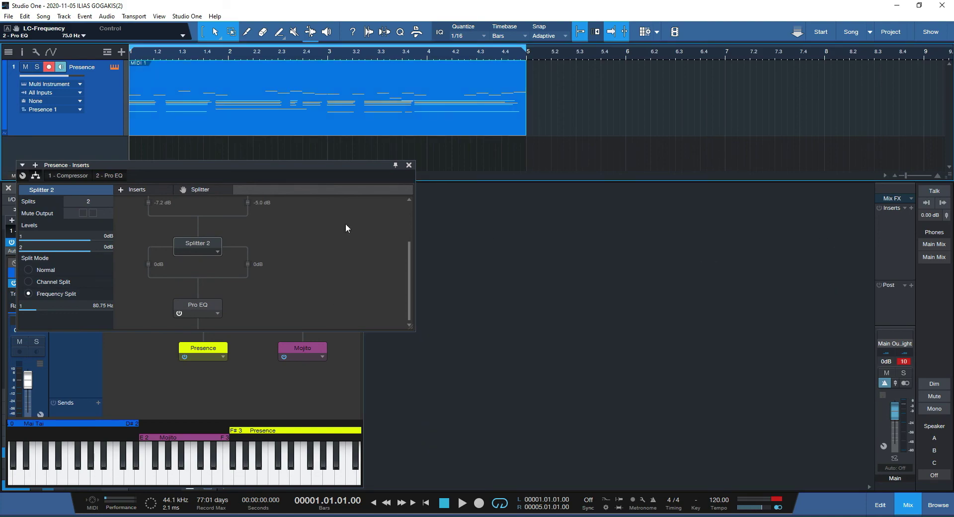
double_click(197, 305)
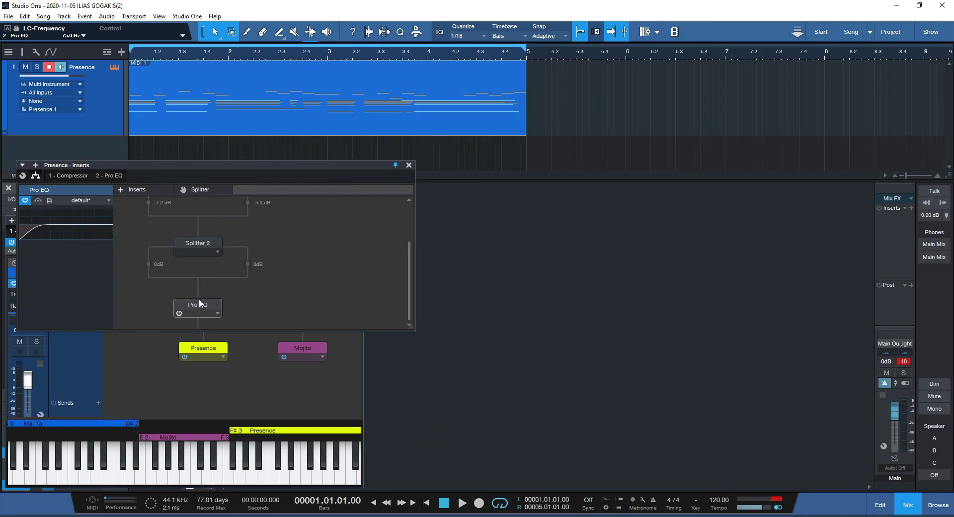
double_click(473, 271)
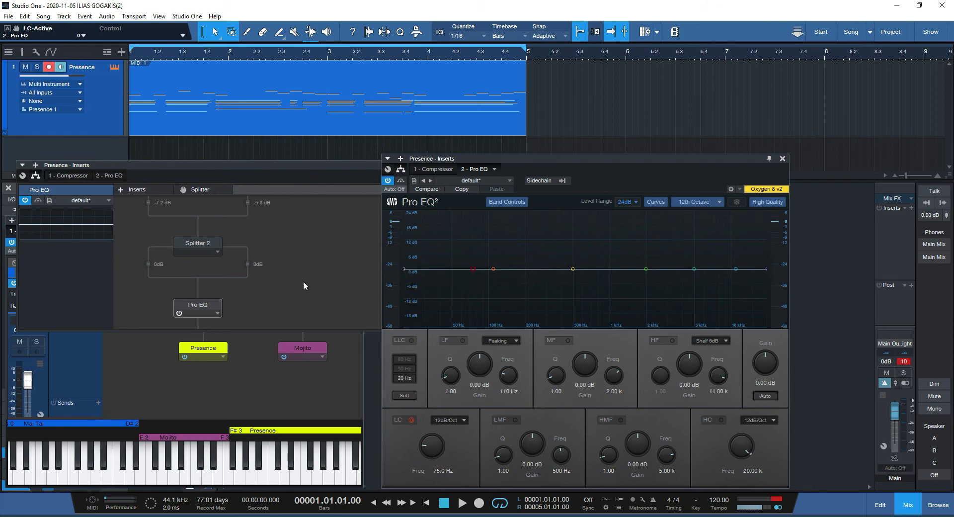
- During playback, raise Splitter 2's split frequency to 159.9 Hz and on to 256.1 Hz with the Pro EQ spectrum in full view
key(space)
click(193, 247)
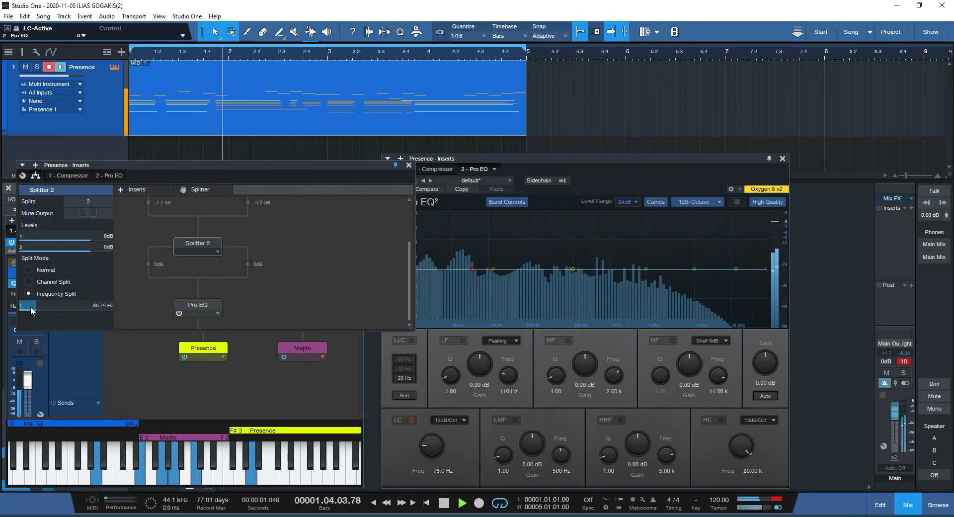
mouse_move(31, 307)
mouse_down()
mouse_move(81, 313)
mouse_move(43, 305)
mouse_up()
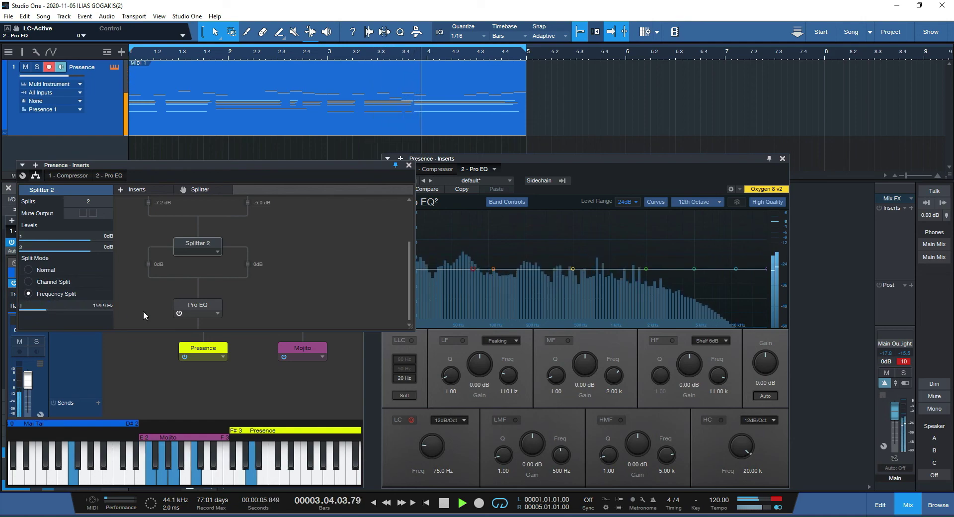
drag(581, 163, 626, 149)
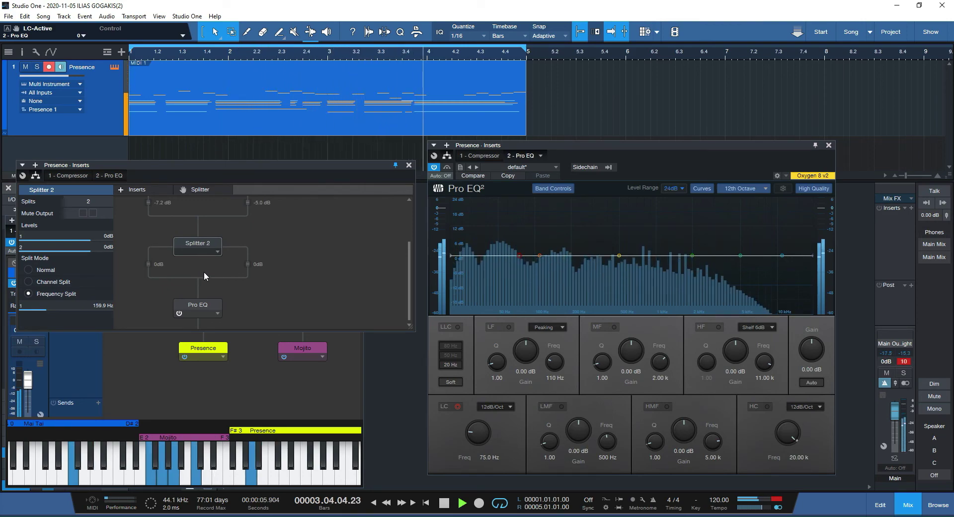
click(455, 407)
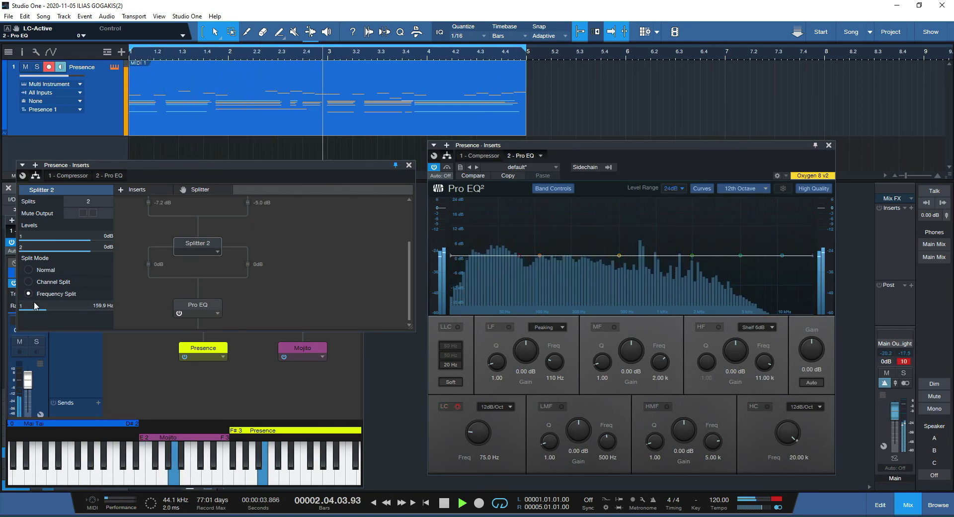
mouse_move(46, 310)
mouse_down()
mouse_move(82, 306)
mouse_move(53, 306)
mouse_up()
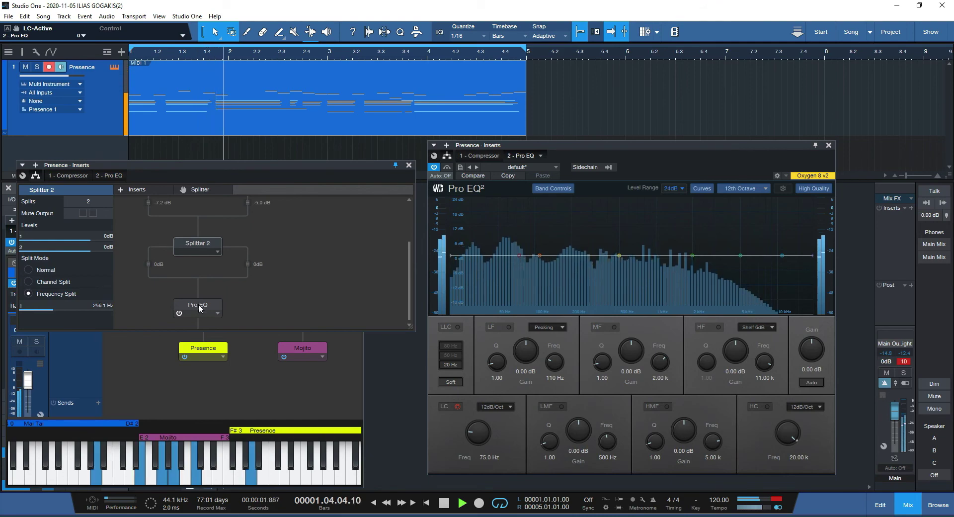
- Move the Pro EQ into the second output branch of Splitter 2 and stop playback
drag(196, 298, 202, 229)
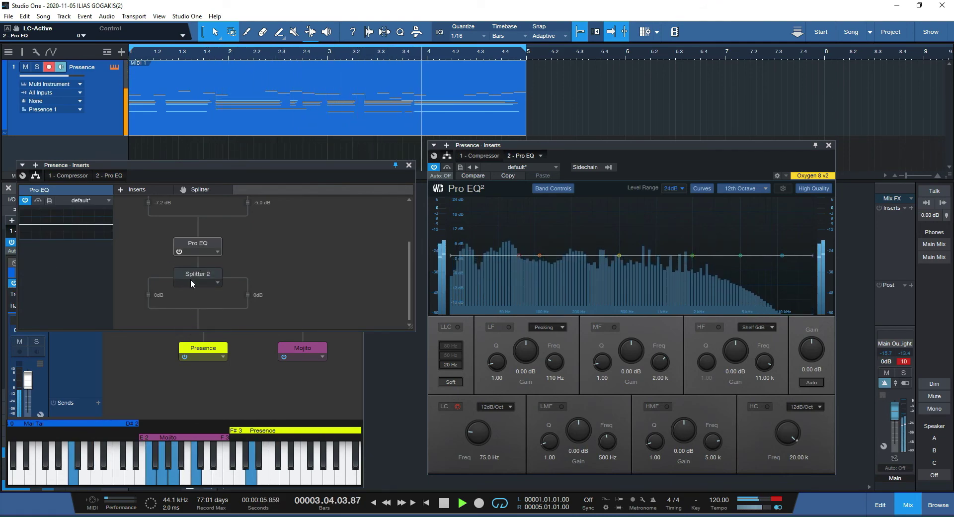
drag(189, 278, 196, 237)
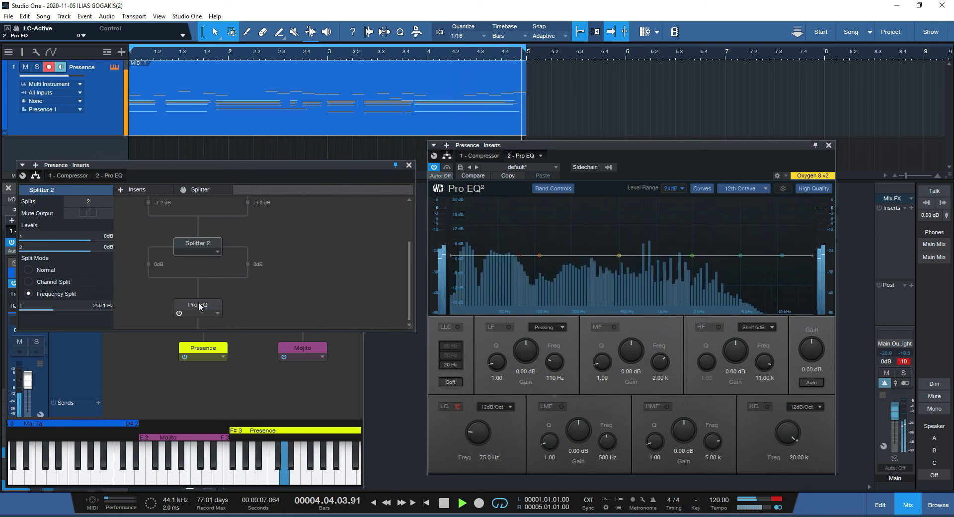
drag(198, 304, 237, 280)
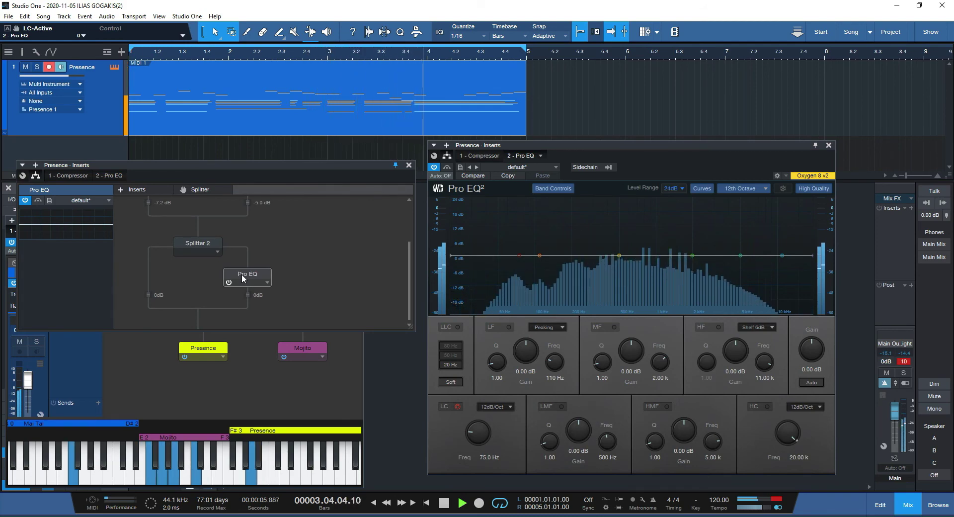
key(space)
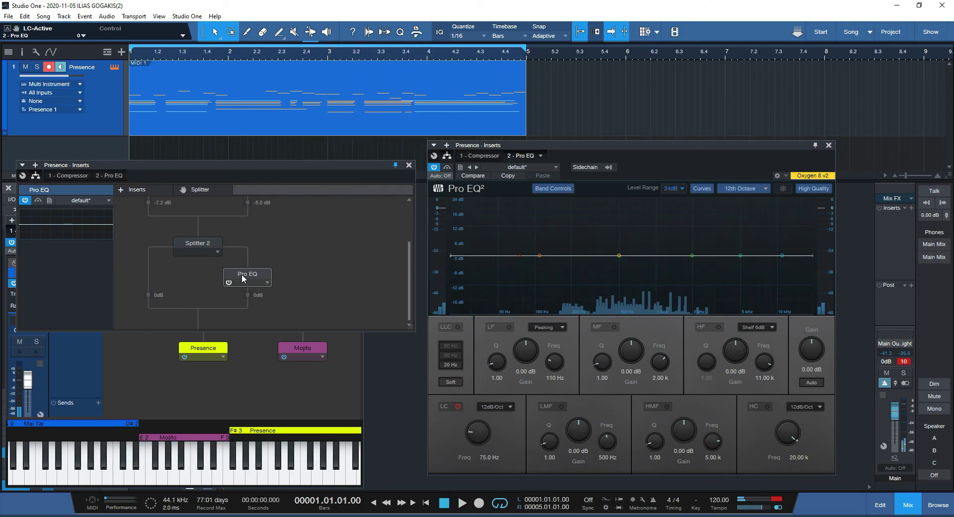
- Play the part while setting Splitter 2's split frequency to 355.7 Hz, and stop playback
click(192, 244)
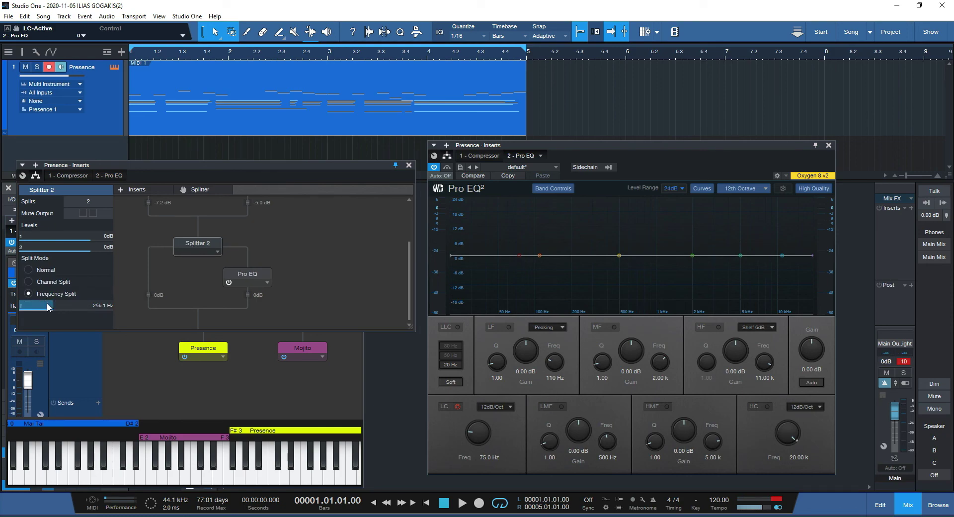
key(space)
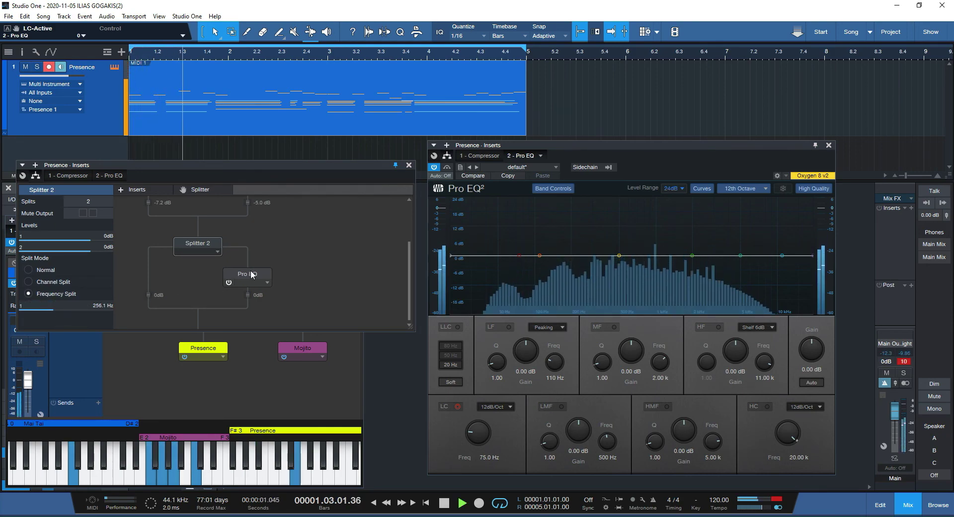
mouse_move(46, 309)
mouse_down()
mouse_move(72, 313)
mouse_move(51, 307)
mouse_up()
key(space)
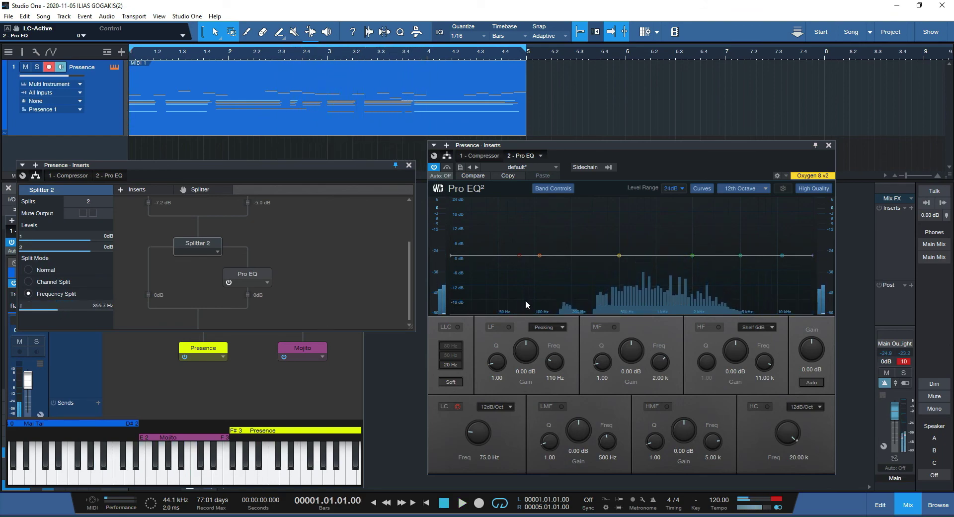
- Set Splitter 2's split frequency to 600 Hz and play the part briefly to check the Pro EQ spectrum
double_click(100, 306)
text(600)
key(Return)
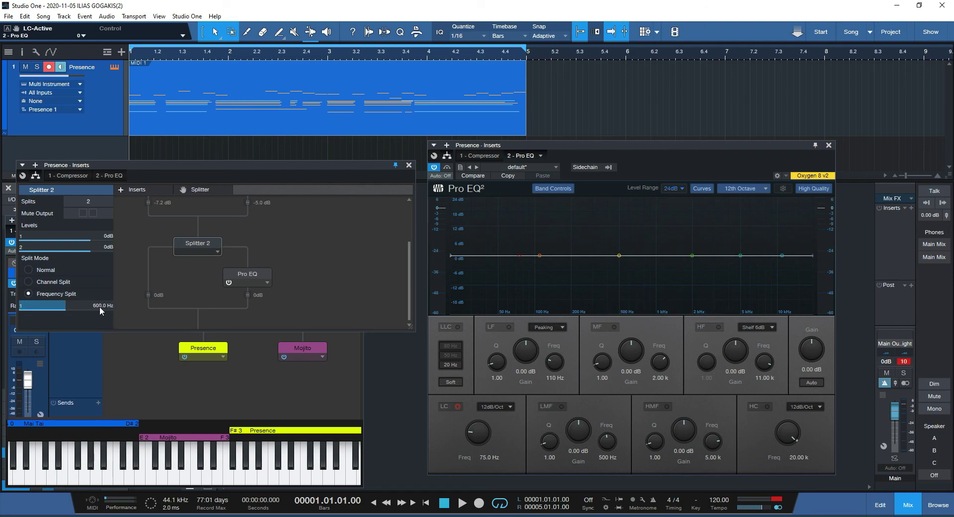
key(space)
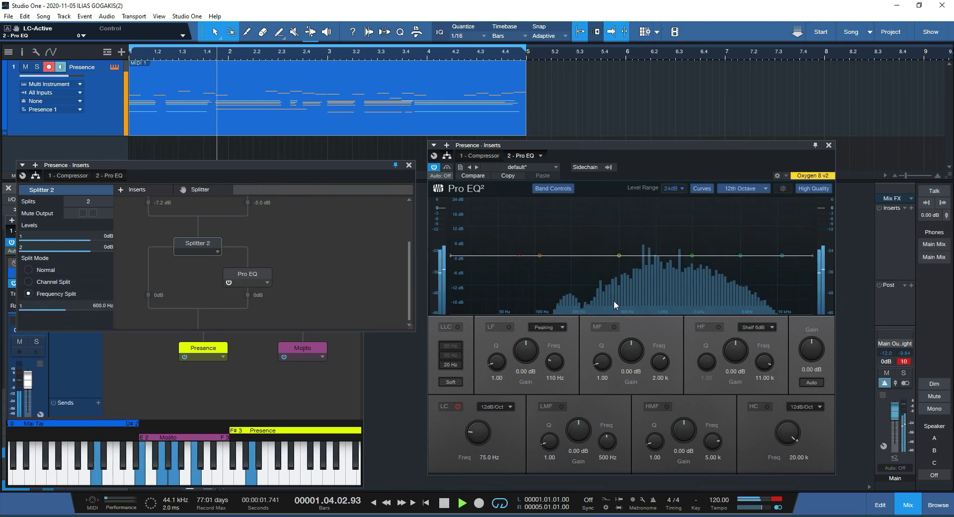
key(space)
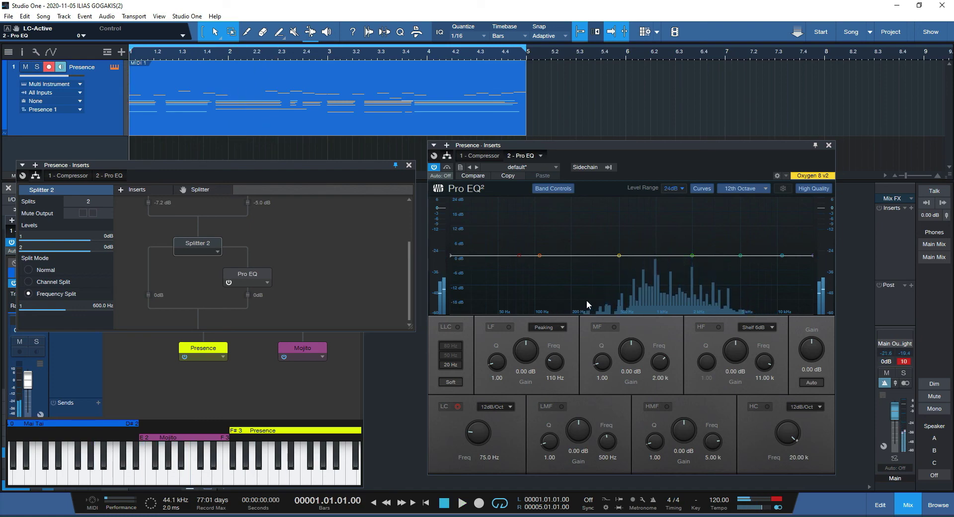
- Lower Splitter 2's split frequency to 24.00 Hz and play the part briefly through the Pro EQ
drag(73, 306, 15, 307)
key(space)
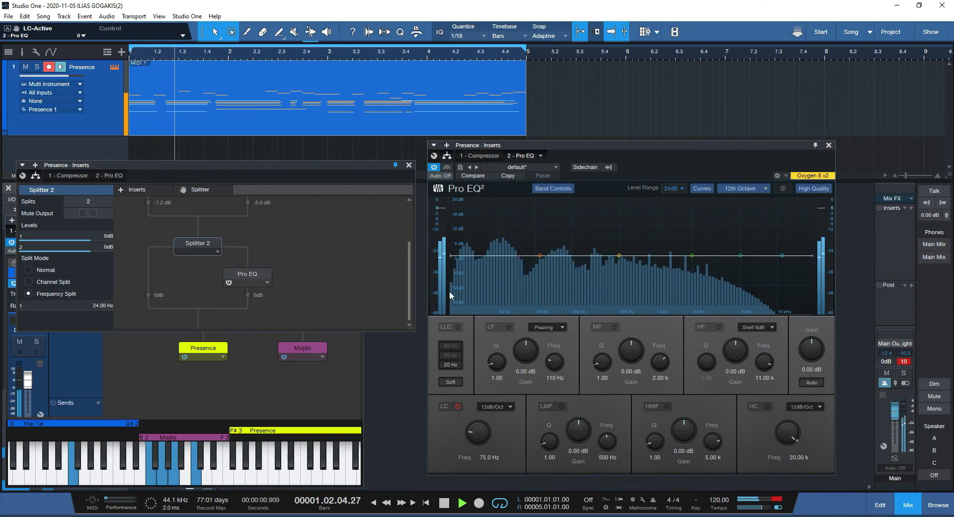
key(space)
- Restart playback and raise Splitter 2's split frequency to 2.08 kHz
key(space)
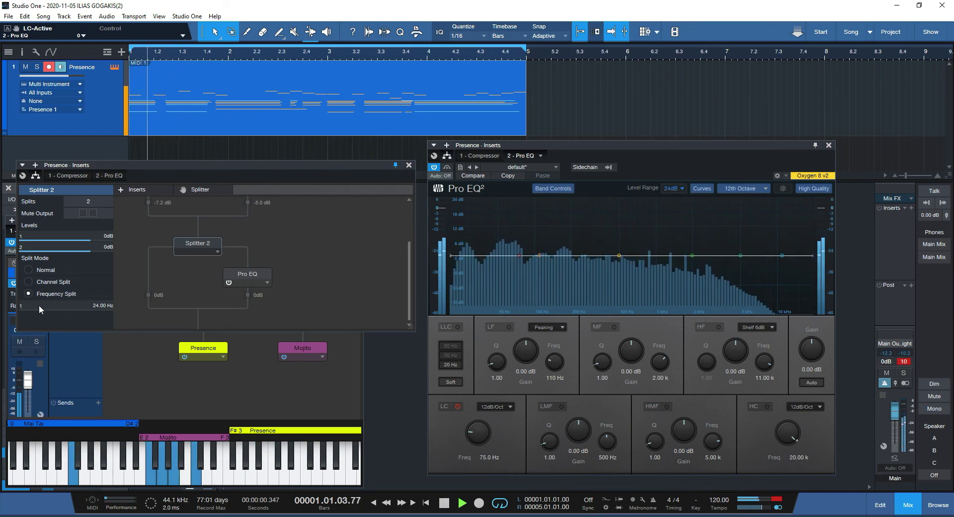
mouse_move(23, 306)
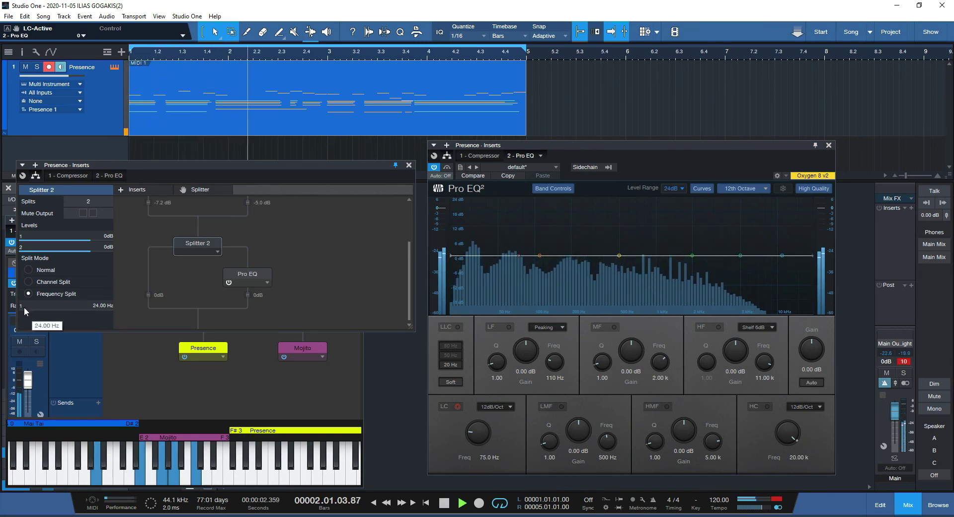
drag(24, 306, 89, 311)
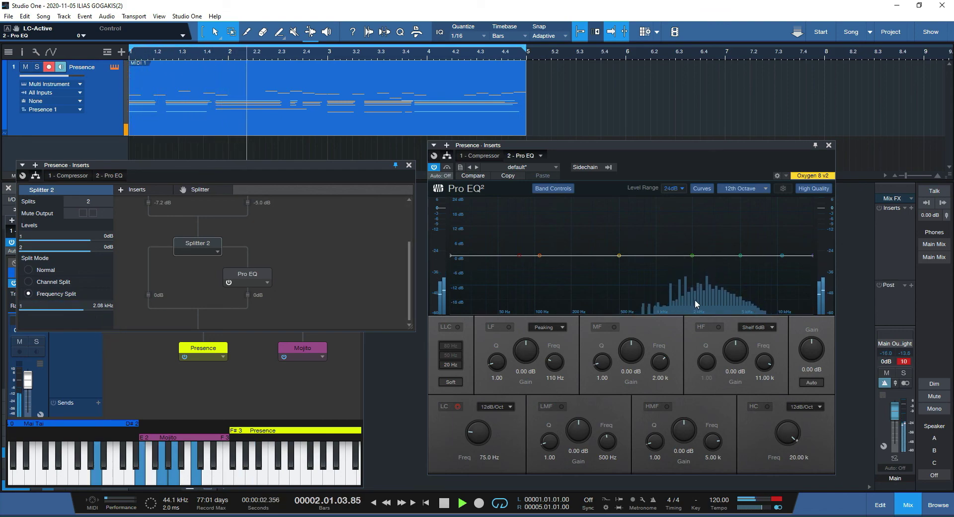
- Play the part while boosting the Pro EQ's MF band to 11.11 dB at 2.37 kHz, then stop playback and disable that band
key(space)
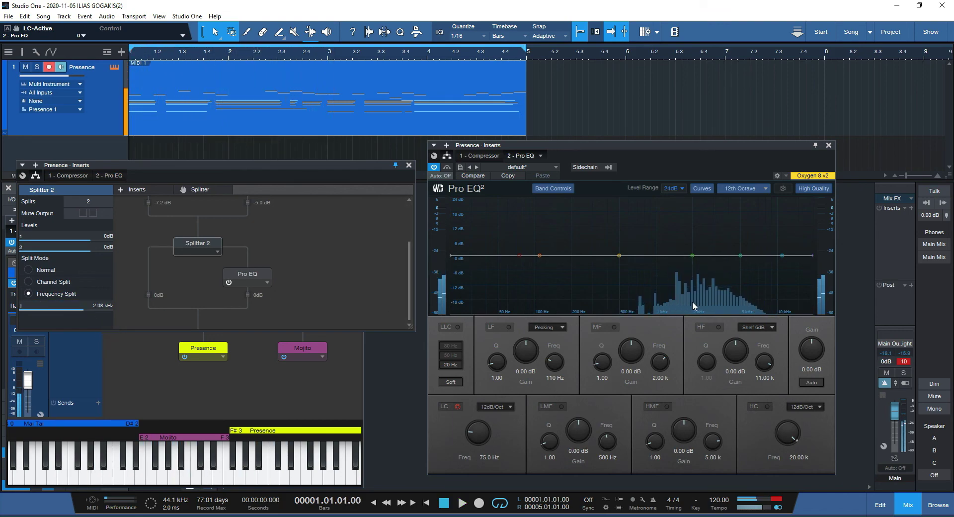
key(space)
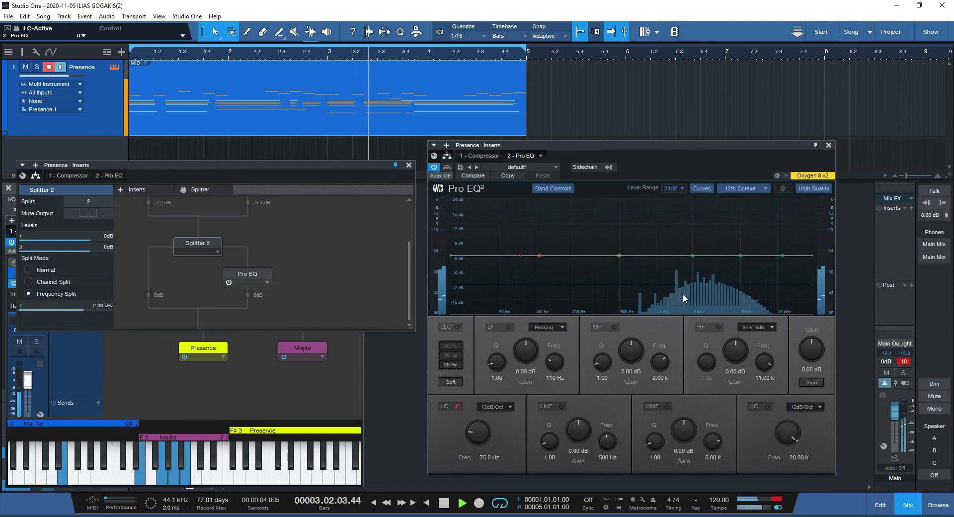
drag(690, 255, 702, 230)
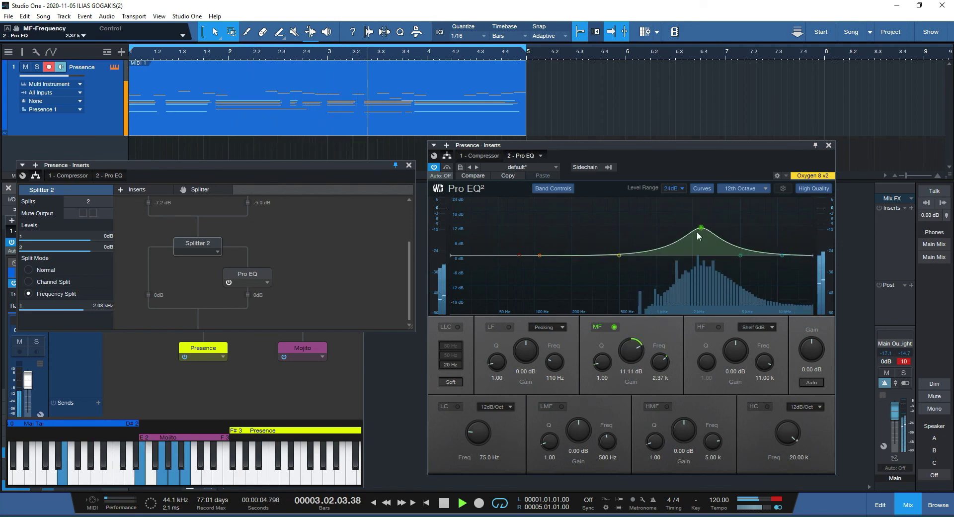
key(space)
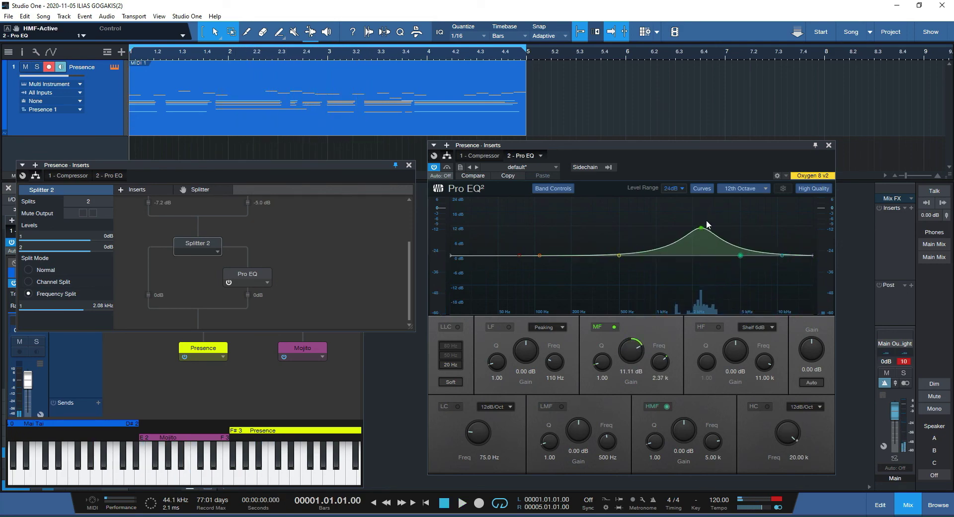
double_click(701, 228)
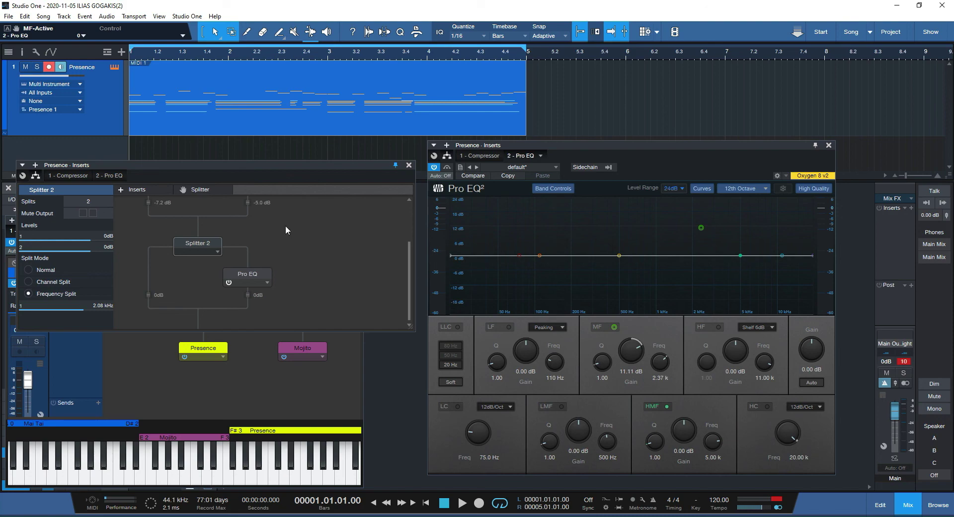
- Close the Presence inserts routing, Pro EQ and Multi Instrument windows, and show the Browser's home page
drag(154, 164, 517, 194)
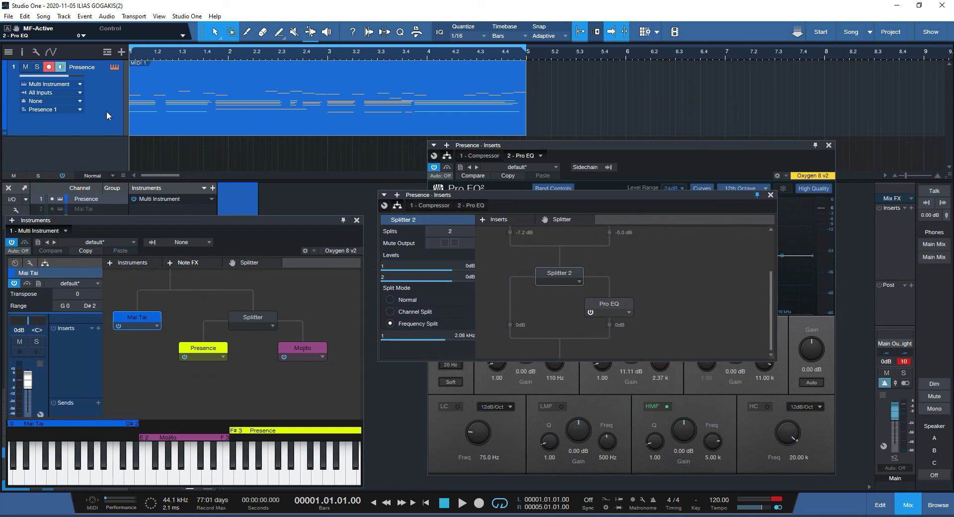
click(938, 506)
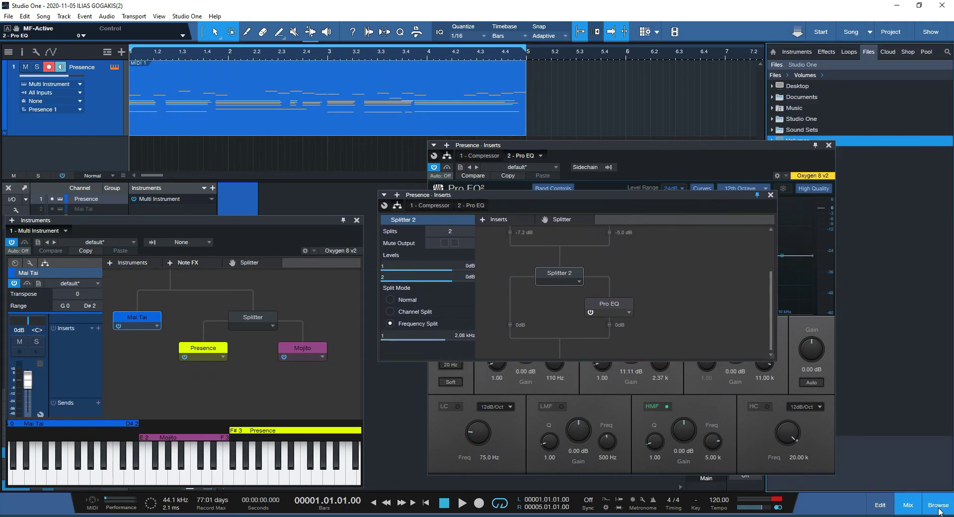
click(770, 195)
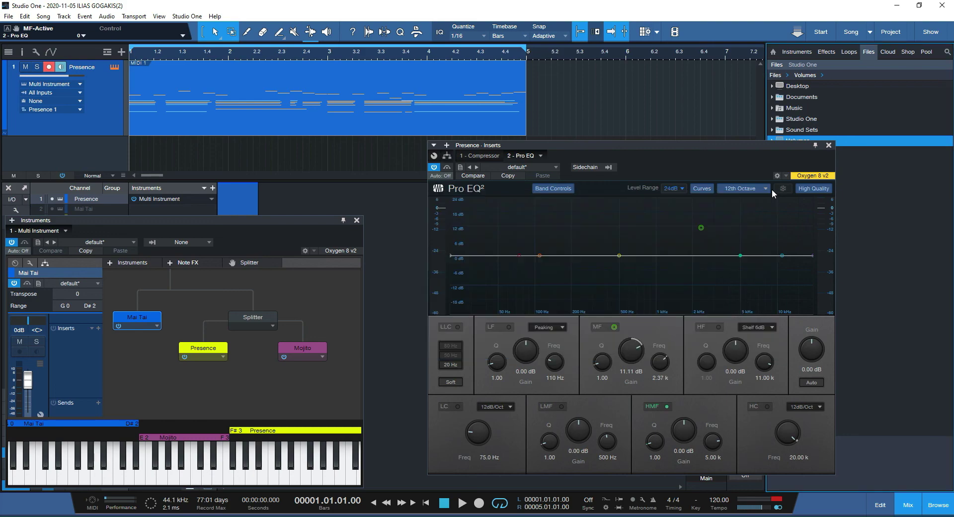
click(829, 146)
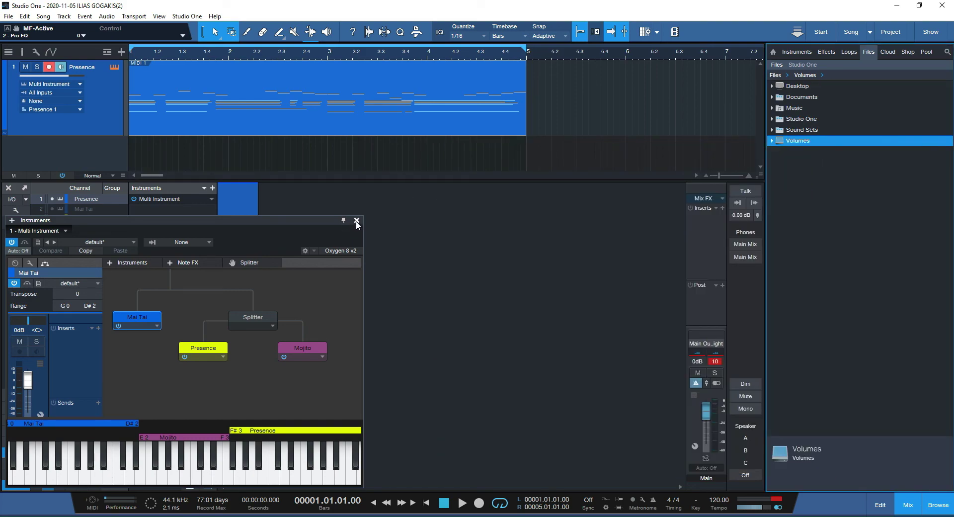
drag(297, 216, 345, 202)
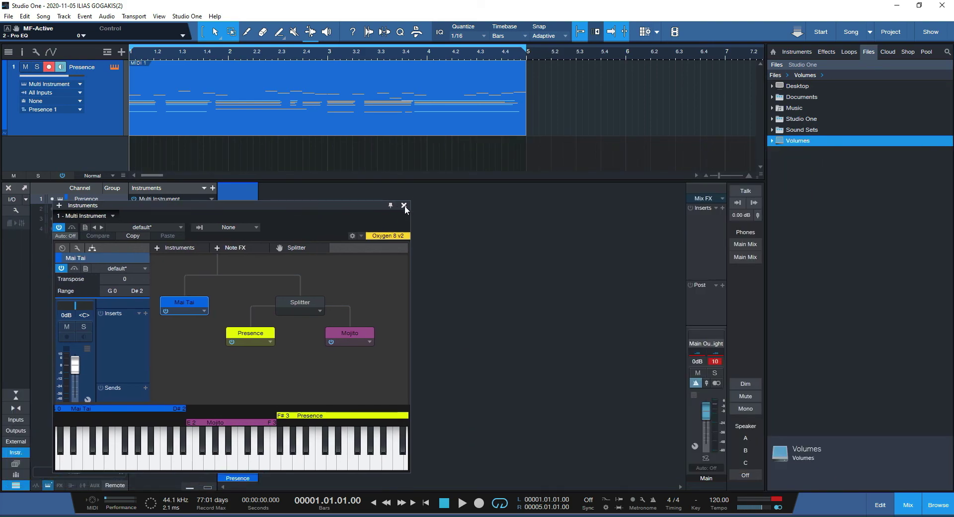
click(404, 204)
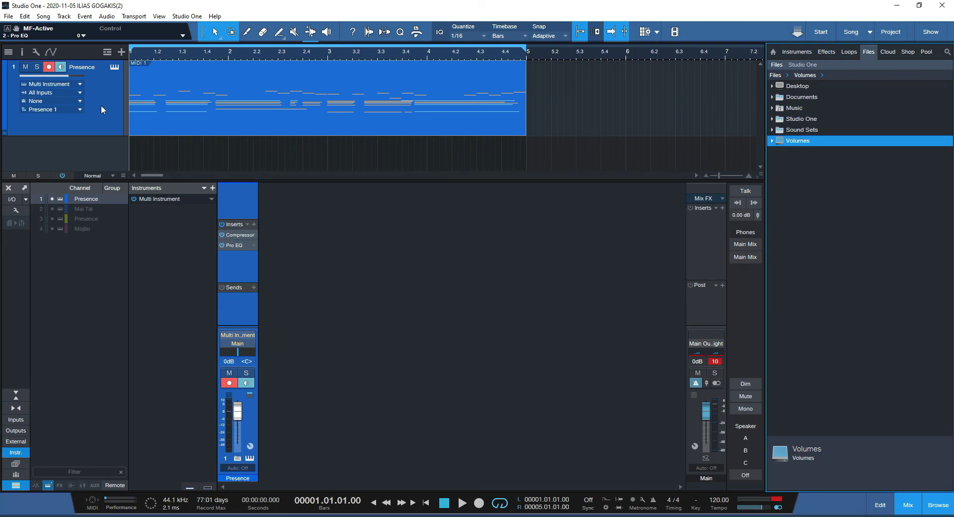
click(773, 52)
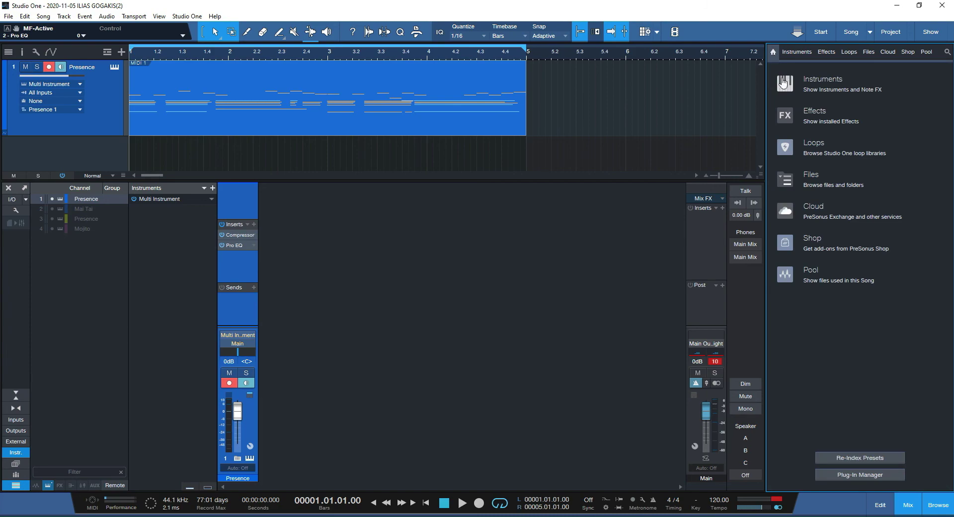